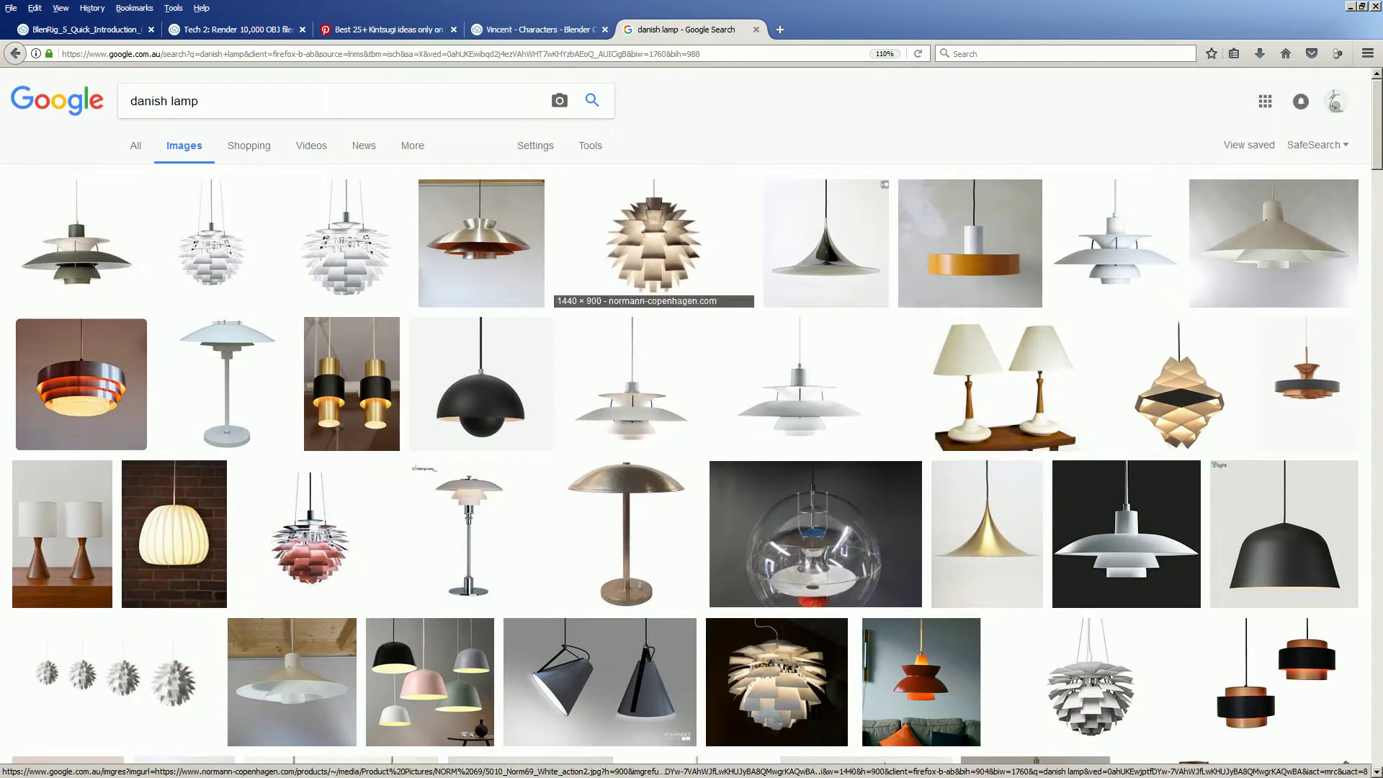
Browse the danish lamp image results and enlarge several pendant lamp designs for reference
left_click(653, 238)
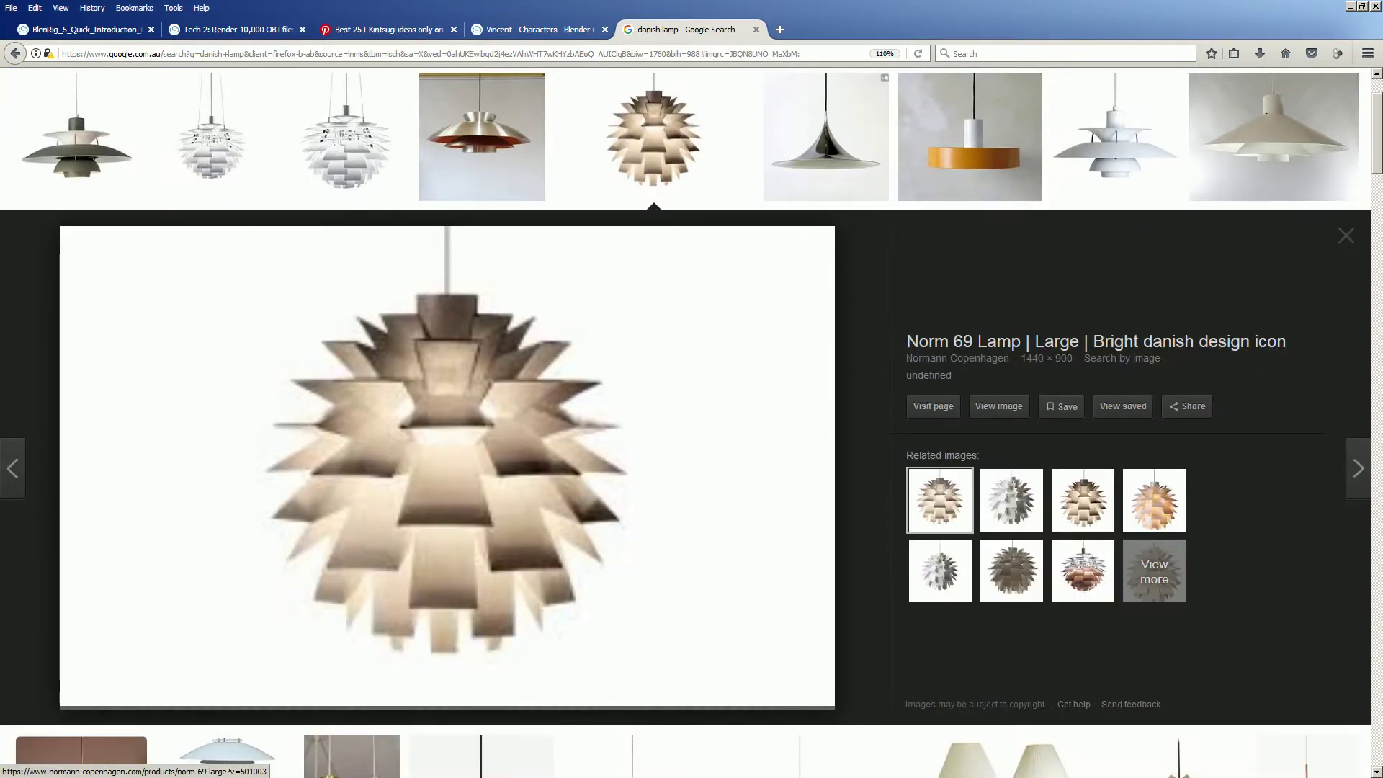
scroll(692, 422, "down", 3)
scroll(881, 432, "down", 10)
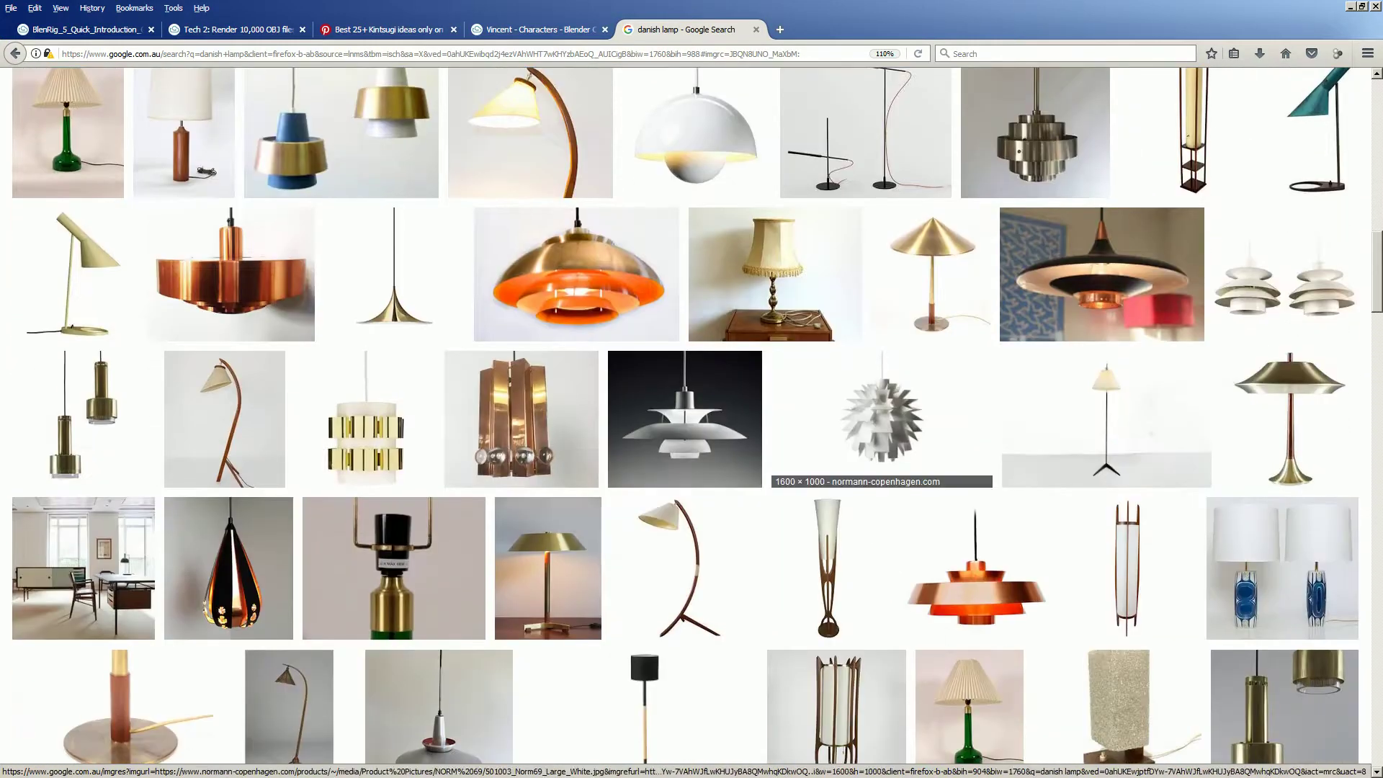
left_click(685, 419)
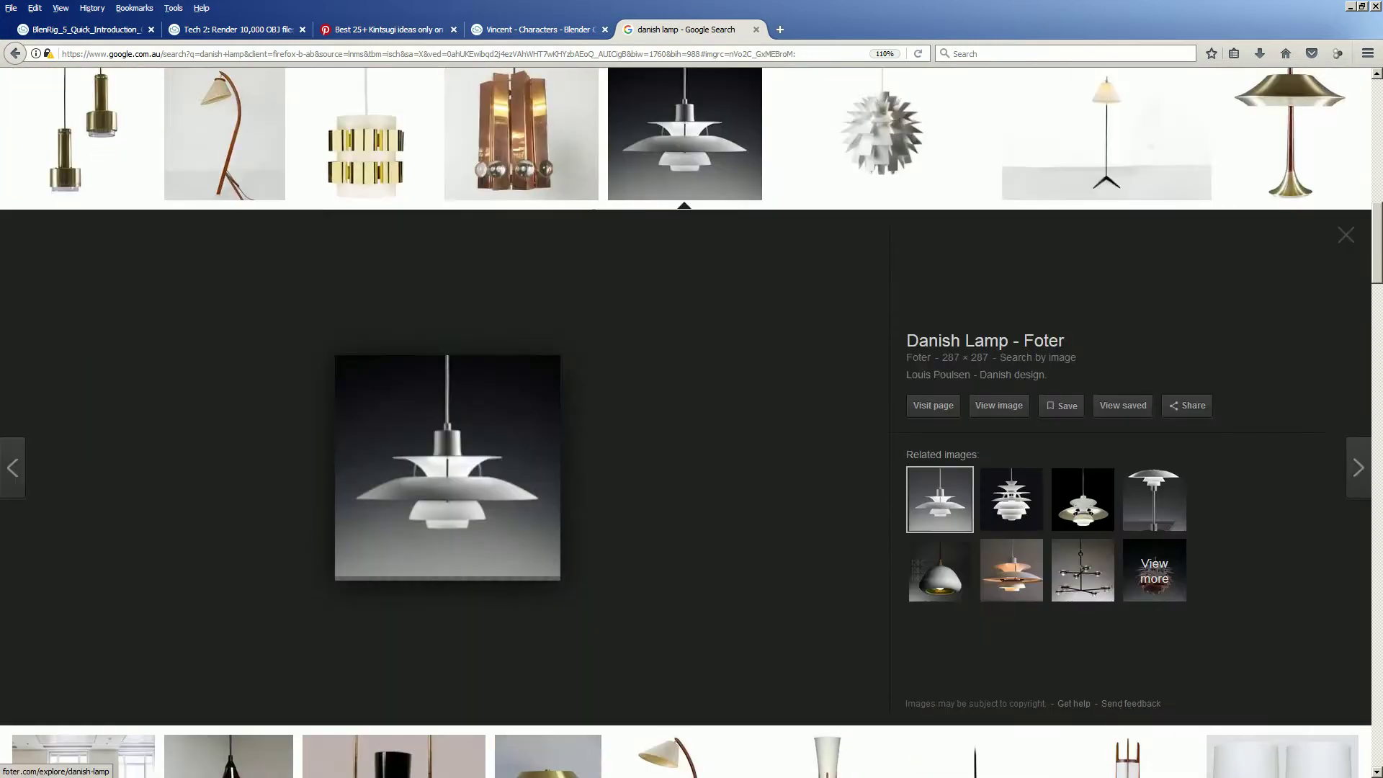
scroll(537, 403, "down", 3)
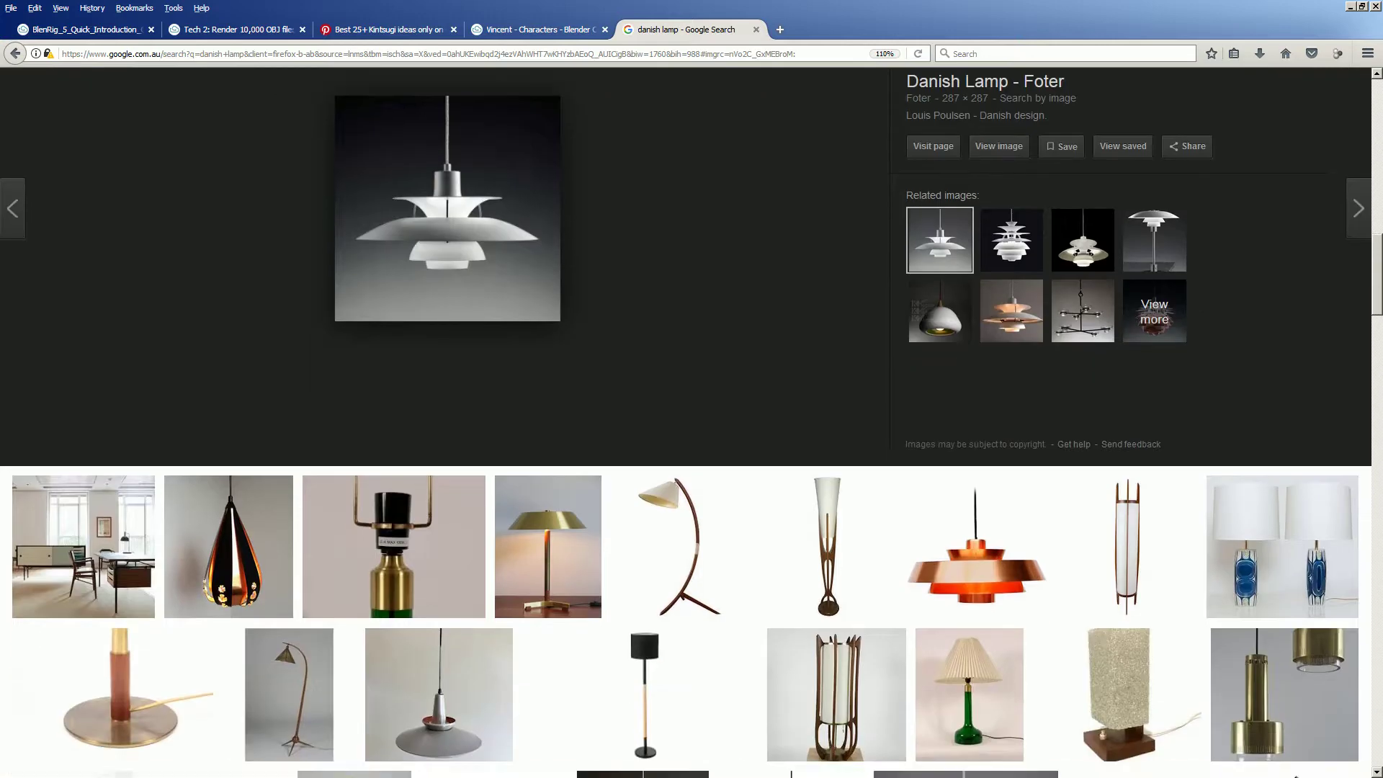
scroll(538, 404, "down", 7)
scroll(537, 404, "down", 1)
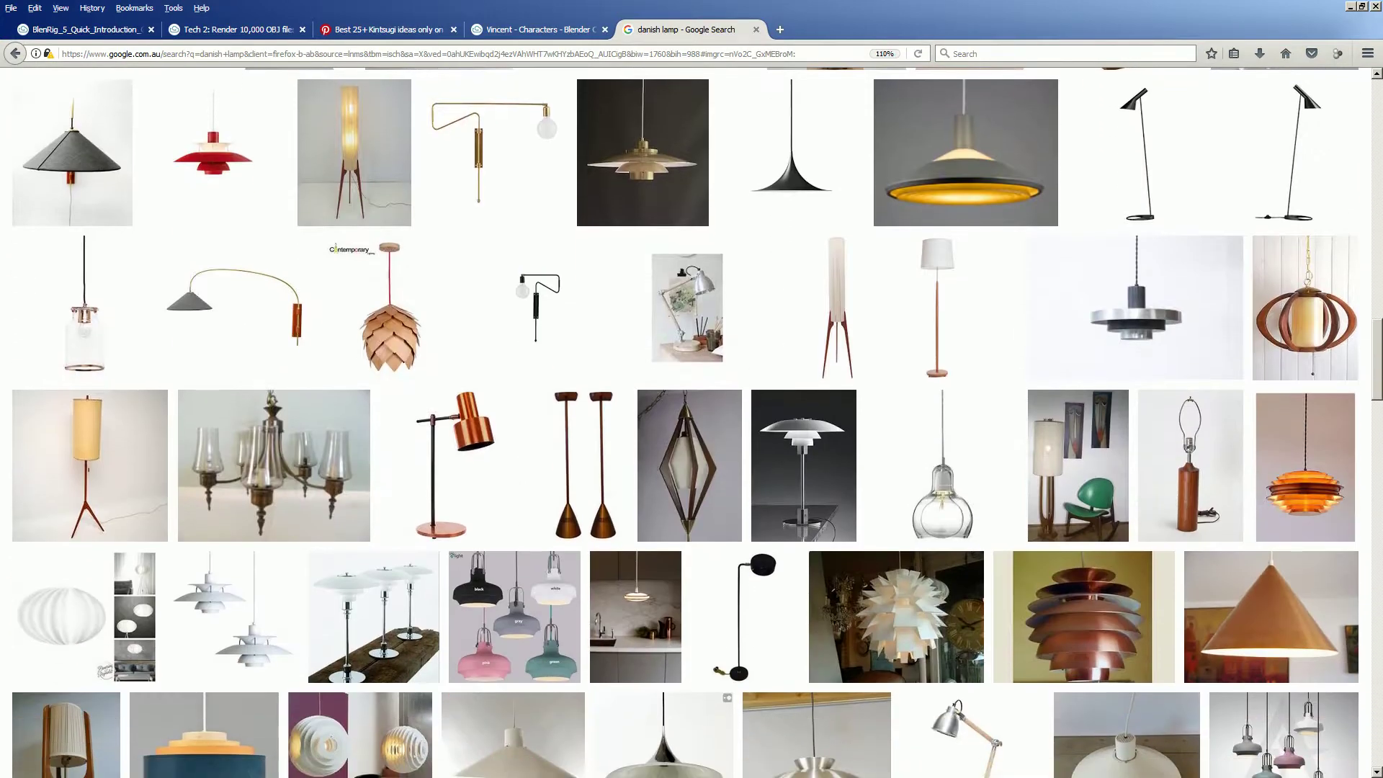
left_click(1084, 616)
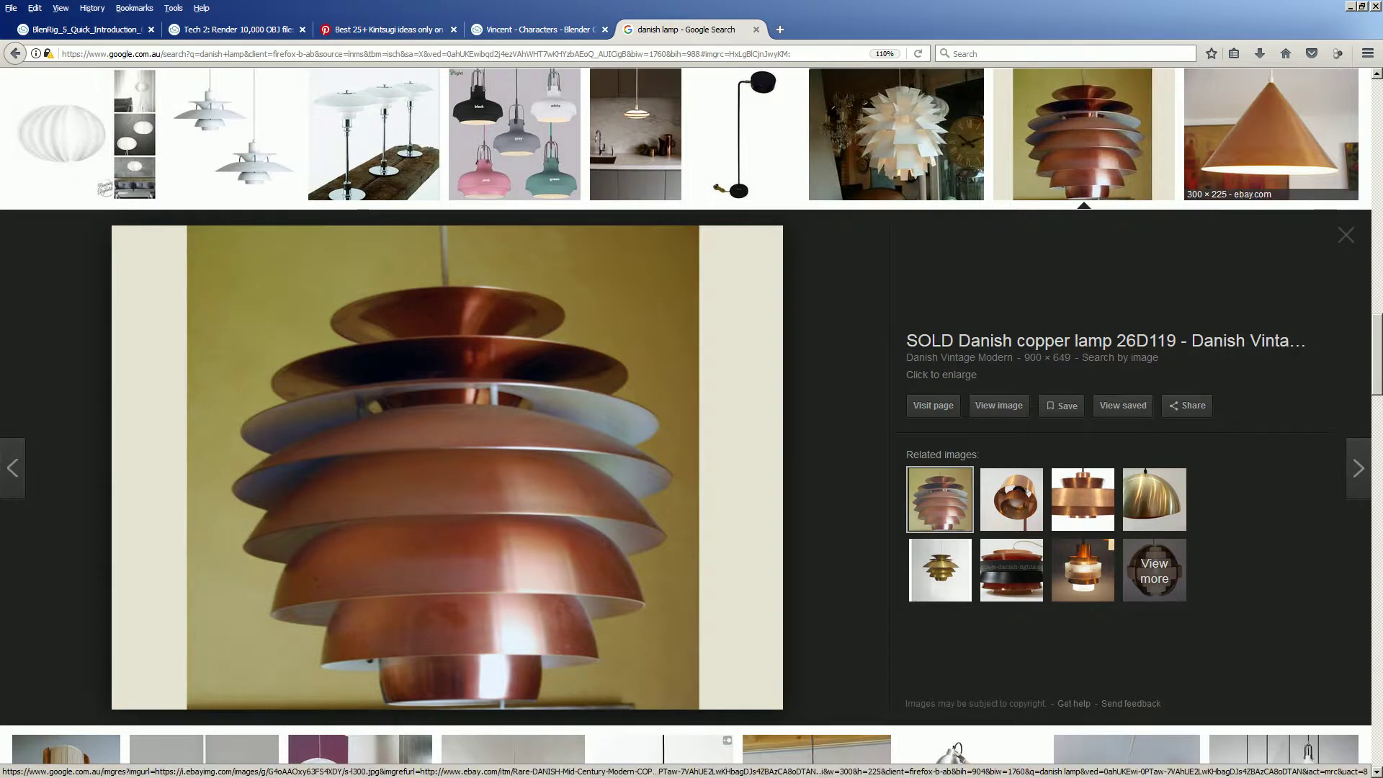
left_click(1270, 137)
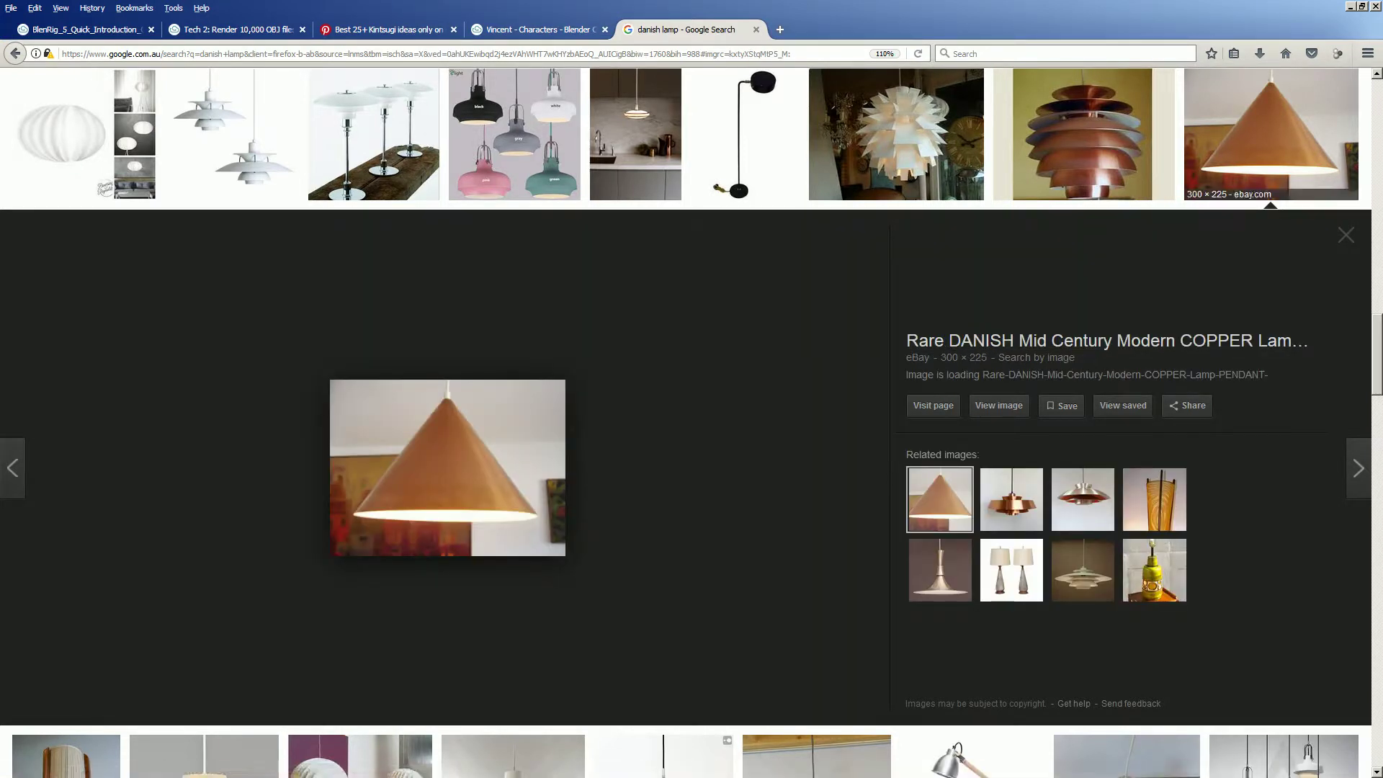
Switch to Blender and delete all default objects from the scene
key("alt+Tab")
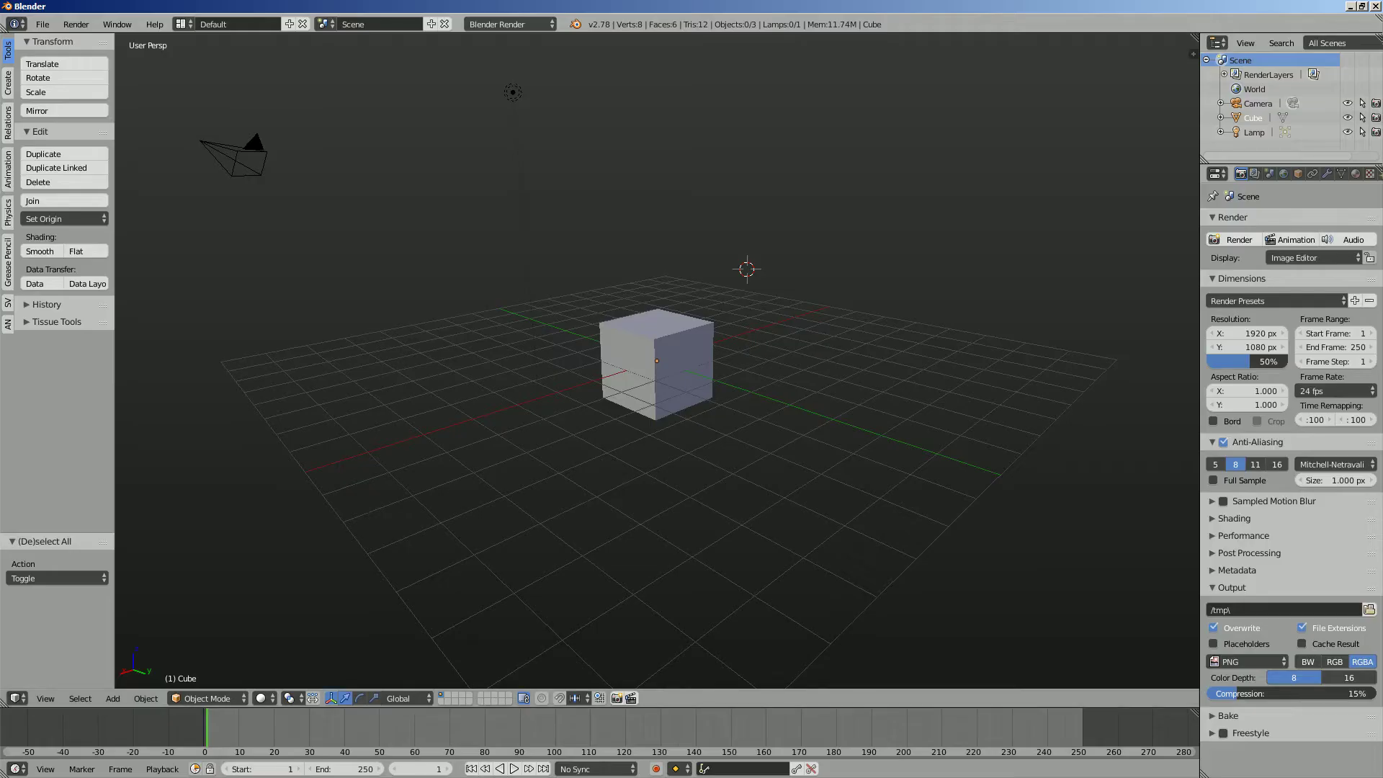
key("a")
key("x")
left_click(633, 336)
middle_click_drag(632, 337, 666, 352)
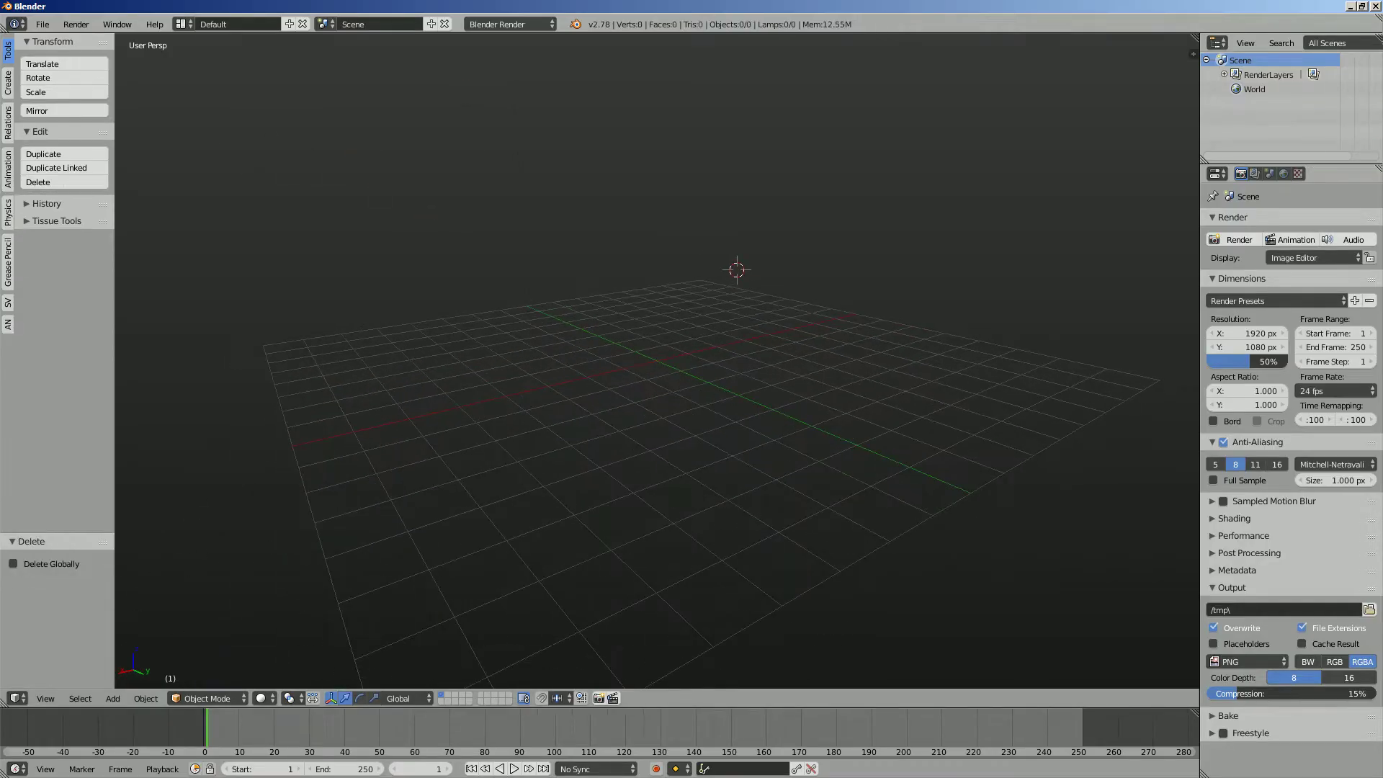
In the Compositing screen layout, create a new Sverchok node tree and merge the image editor area into the 3D view
left_click(185, 24)
left_click(209, 74)
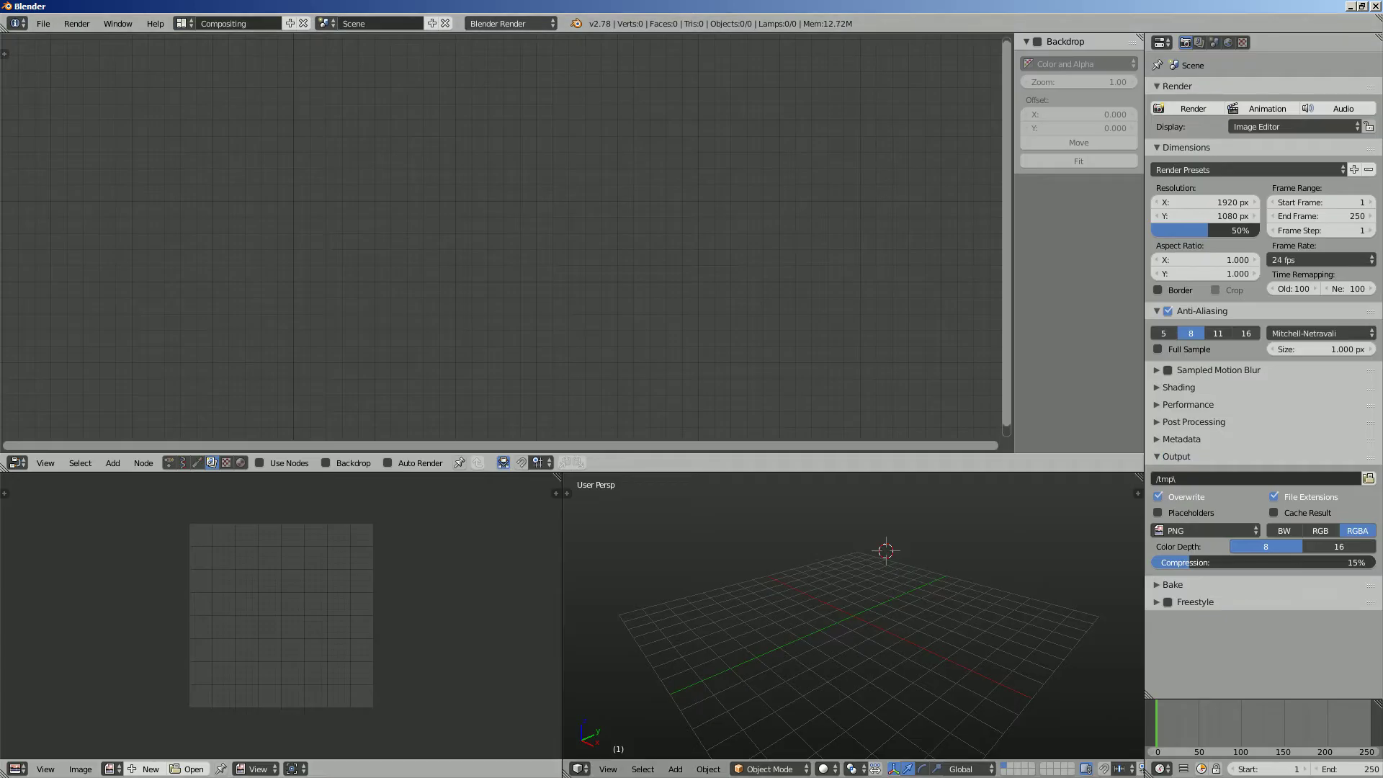
left_click(183, 463)
left_click(315, 463)
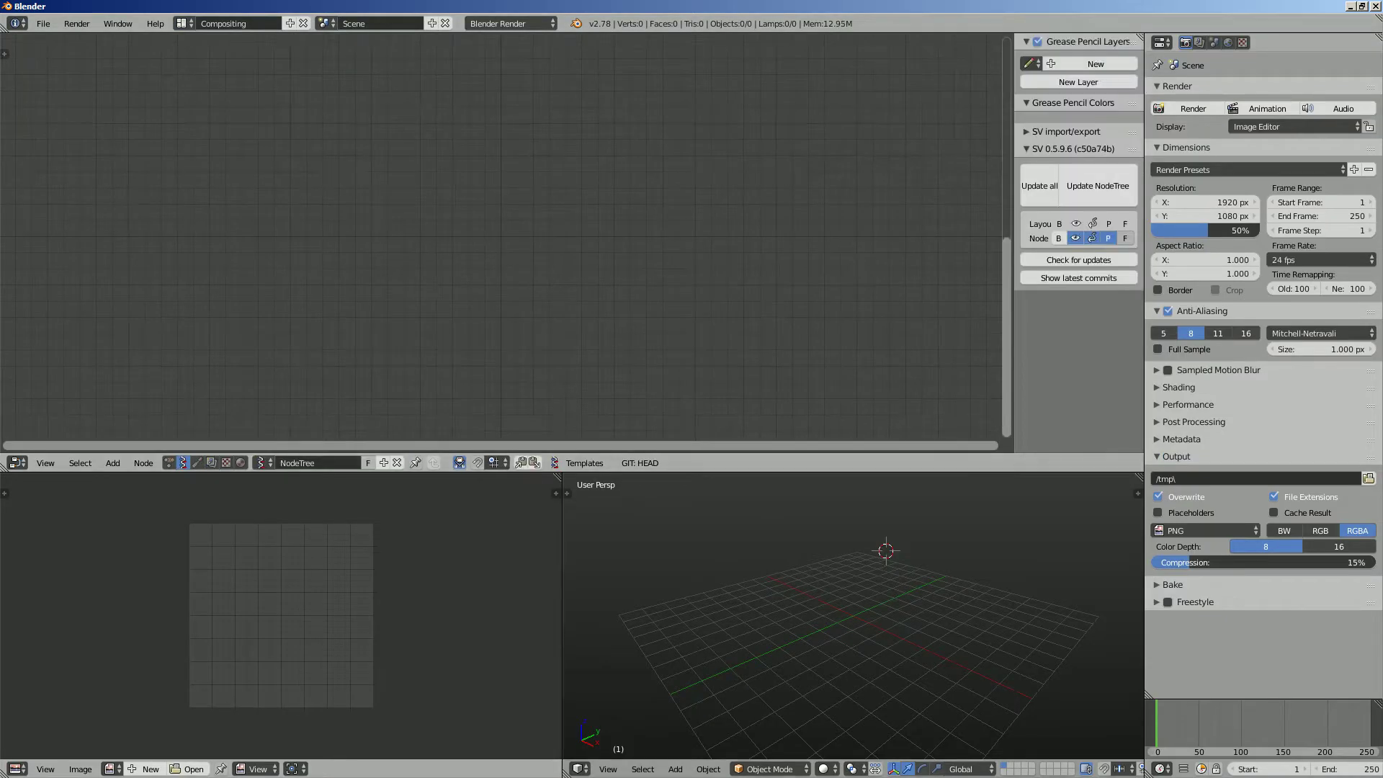
left_click_drag(565, 772, 497, 731)
middle_click_drag(497, 648, 497, 677)
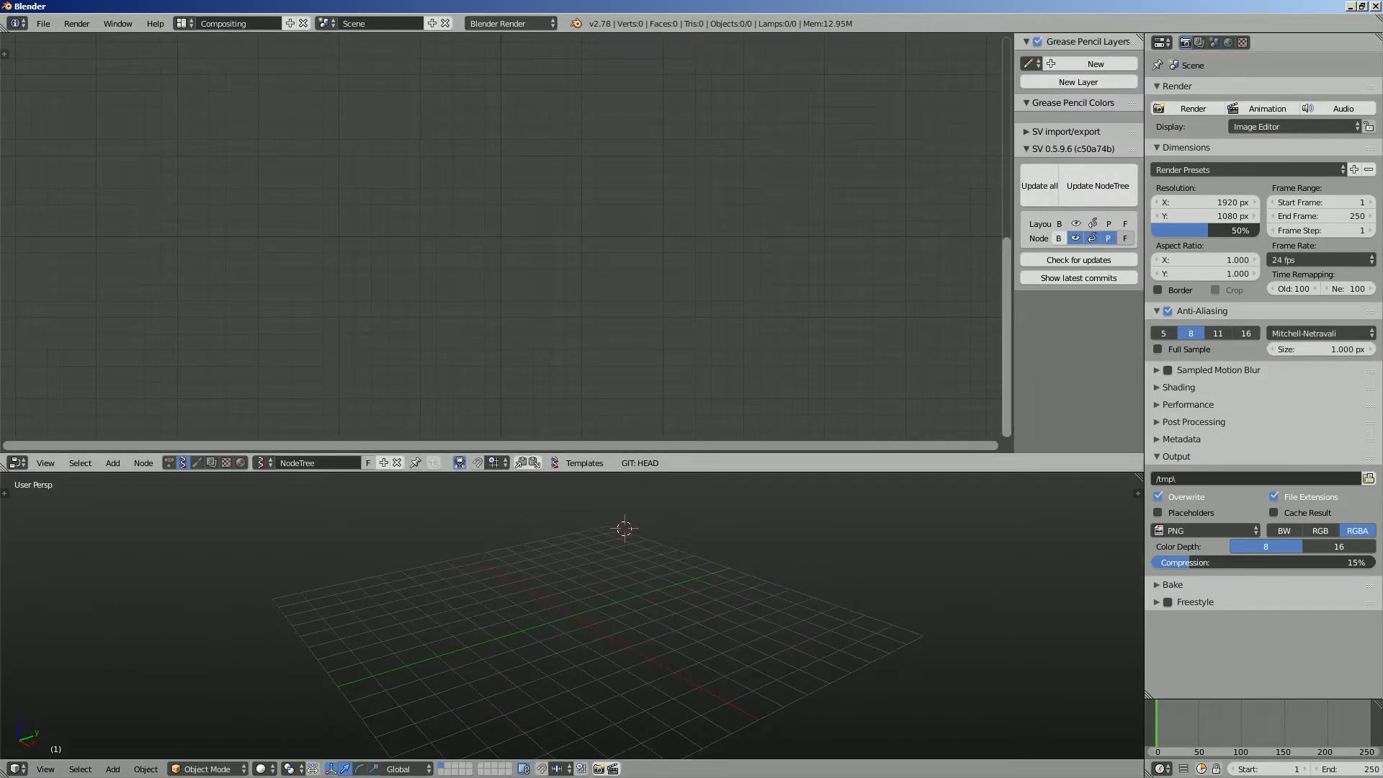
Save the file to the Desktop as sv_danish_lamp_001.blend
key("ctrl+s")
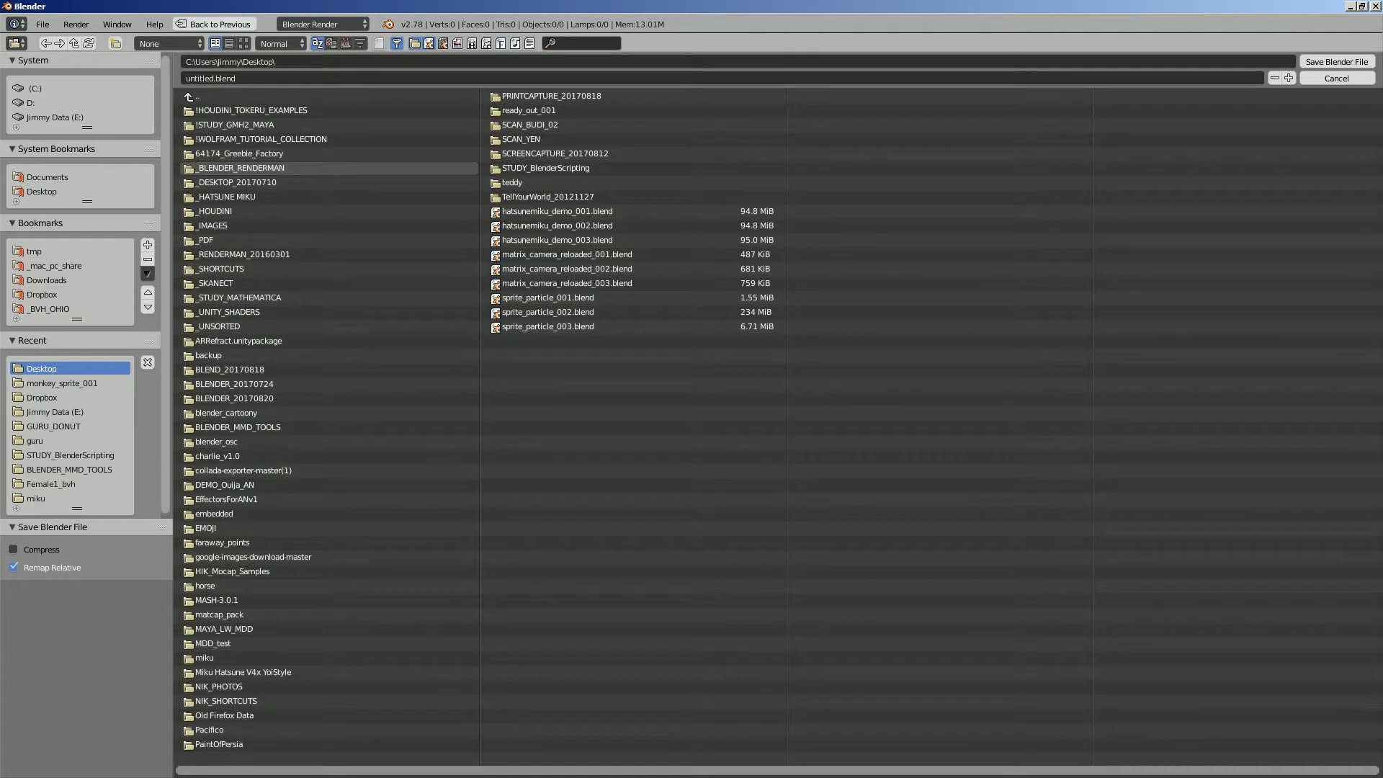
double_click(231, 78)
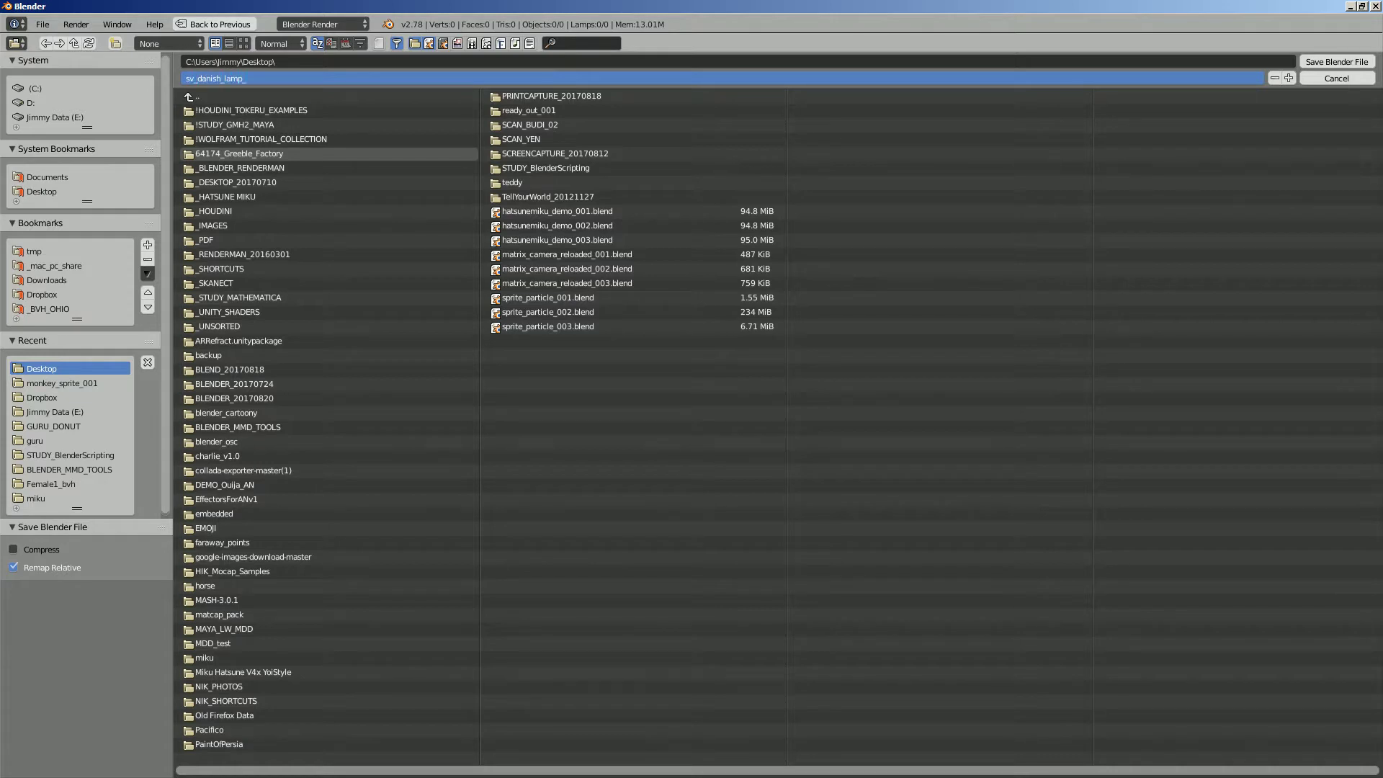
key("Return")
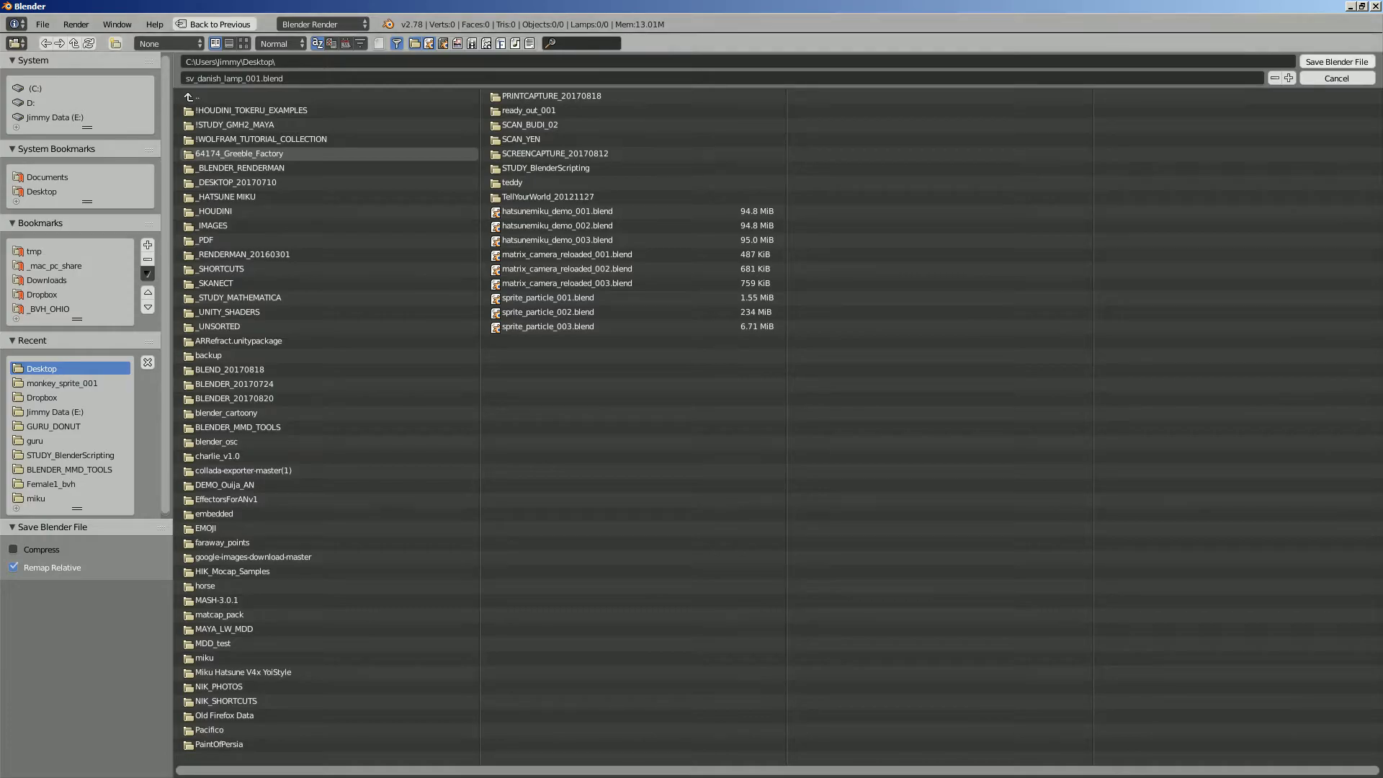
key("Return")
Add a Cylinder node and a Viewer Draw node to the node tree
key("alt+space")
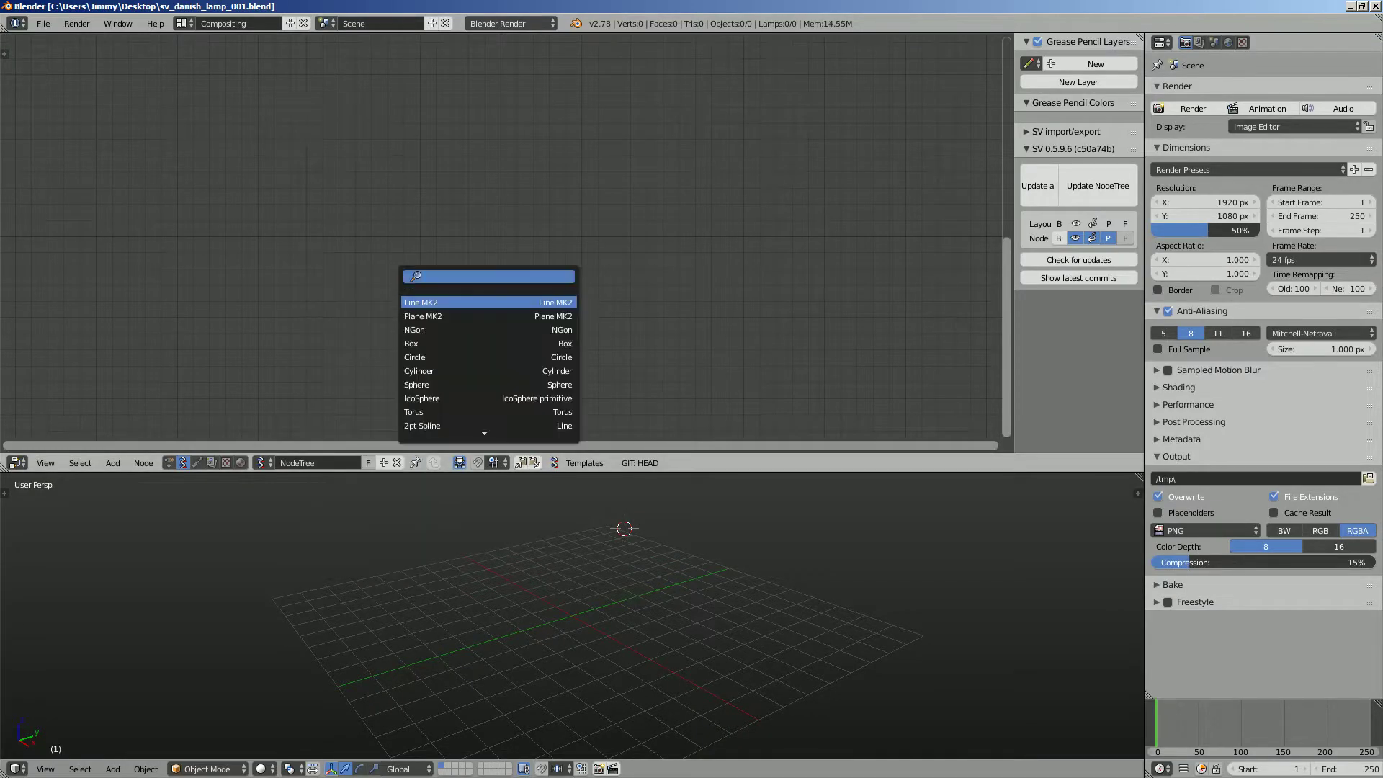
type("cyl")
key("Return")
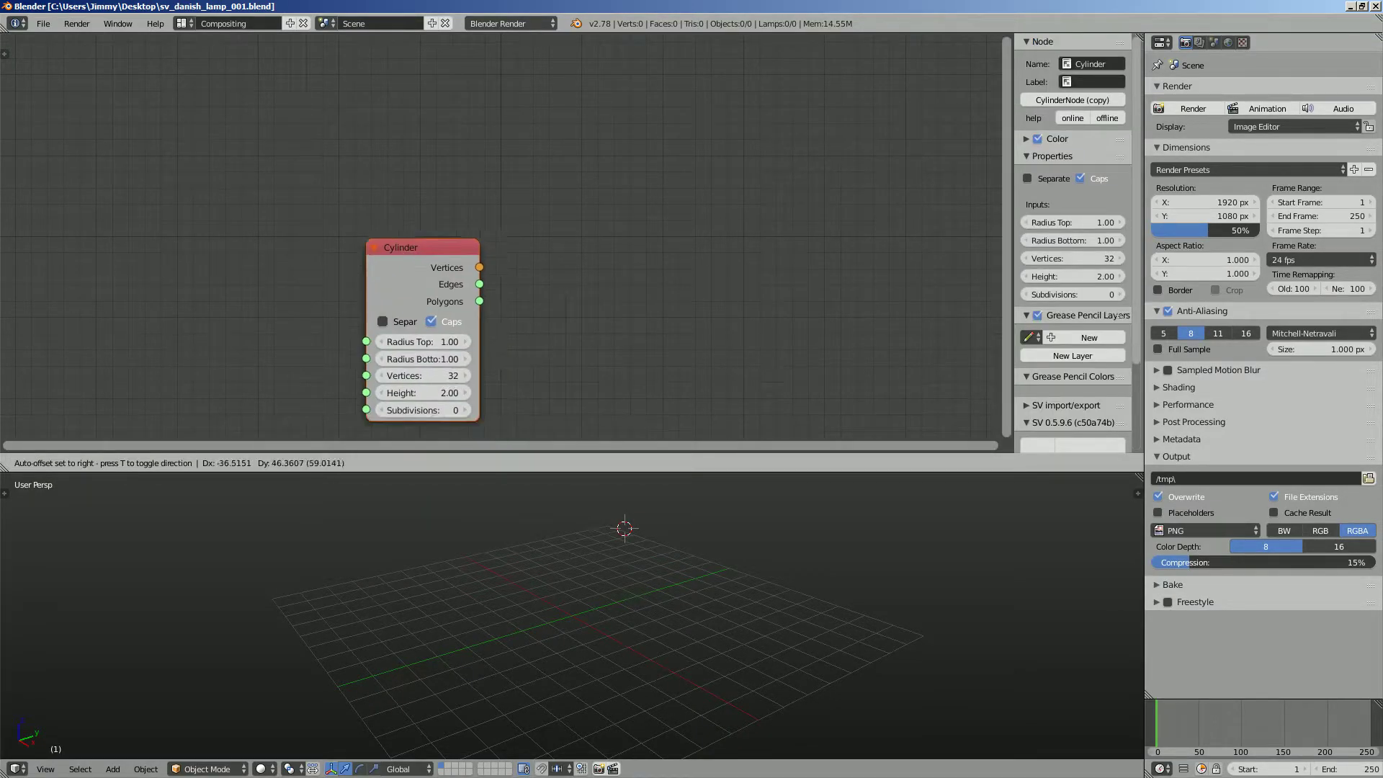
left_click(248, 180)
key("shift+a")
left_click(473, 168)
type("viewe")
key("Return")
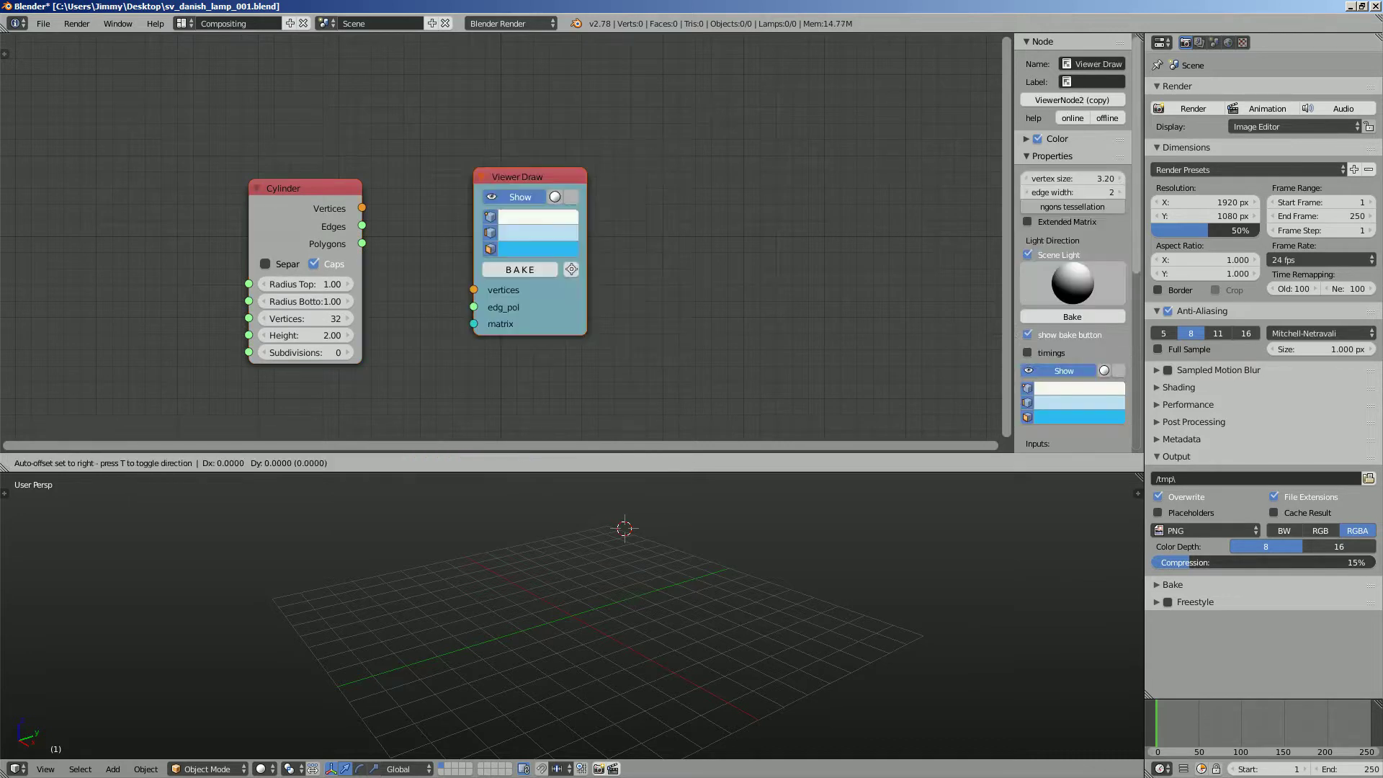
left_click(473, 167)
Connect the Cylinder's Vertices and Polygons outputs to the Viewer Draw's vertices and edg_pol inputs, and save the file
left_click_drag(362, 208, 481, 301)
left_click_drag(481, 302, 540, 309)
left_click_drag(362, 208, 532, 298)
left_click_drag(362, 243, 533, 315)
scroll(626, 521, "up", 4)
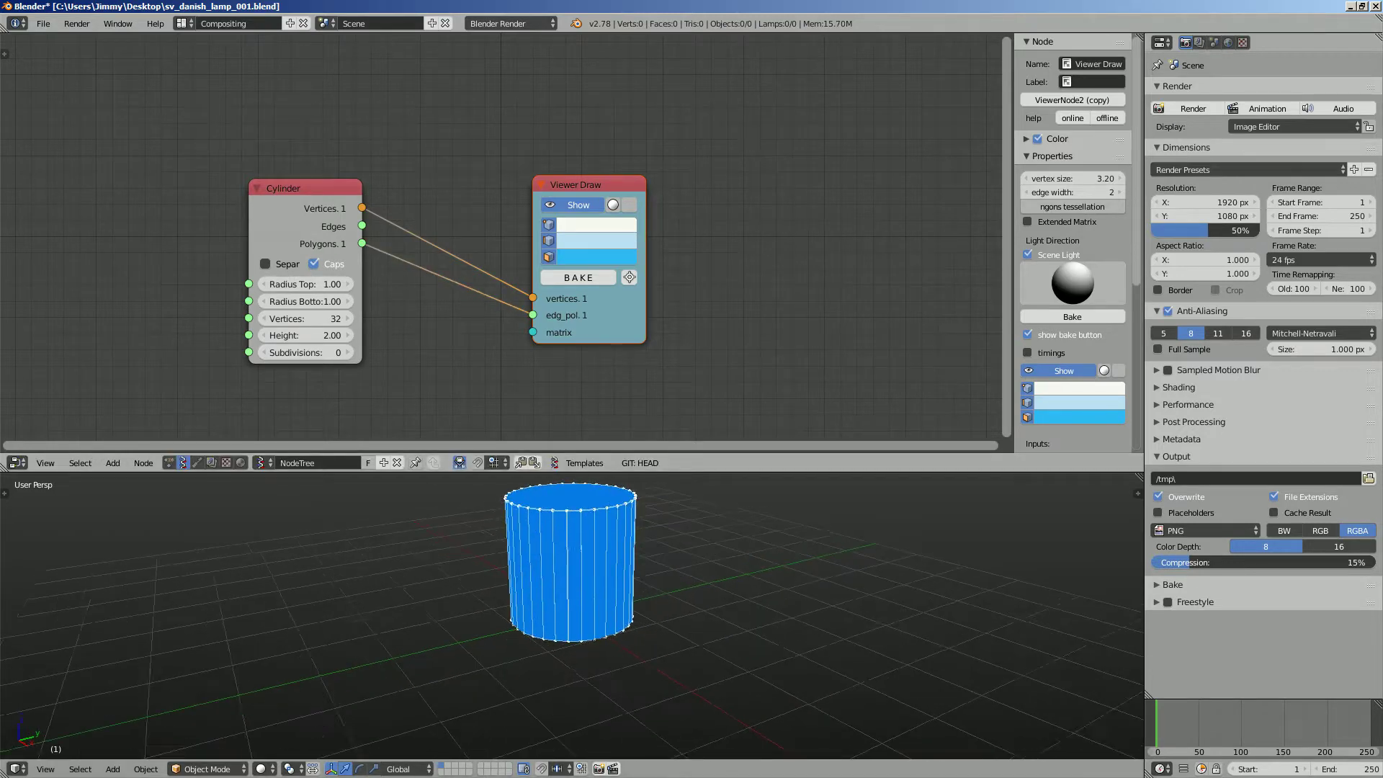
mouse_move(626, 521)
middle_mouse_down("shift")
mouse_move(657, 587)
mouse_move(697, 593)
middle_mouse_up("shift")
key("ctrl+s")
key("Return")
Turn off the cylinder's caps, set its bottom radius to 2.95 and top radius to 0.64, saving over the file
left_click(313, 264)
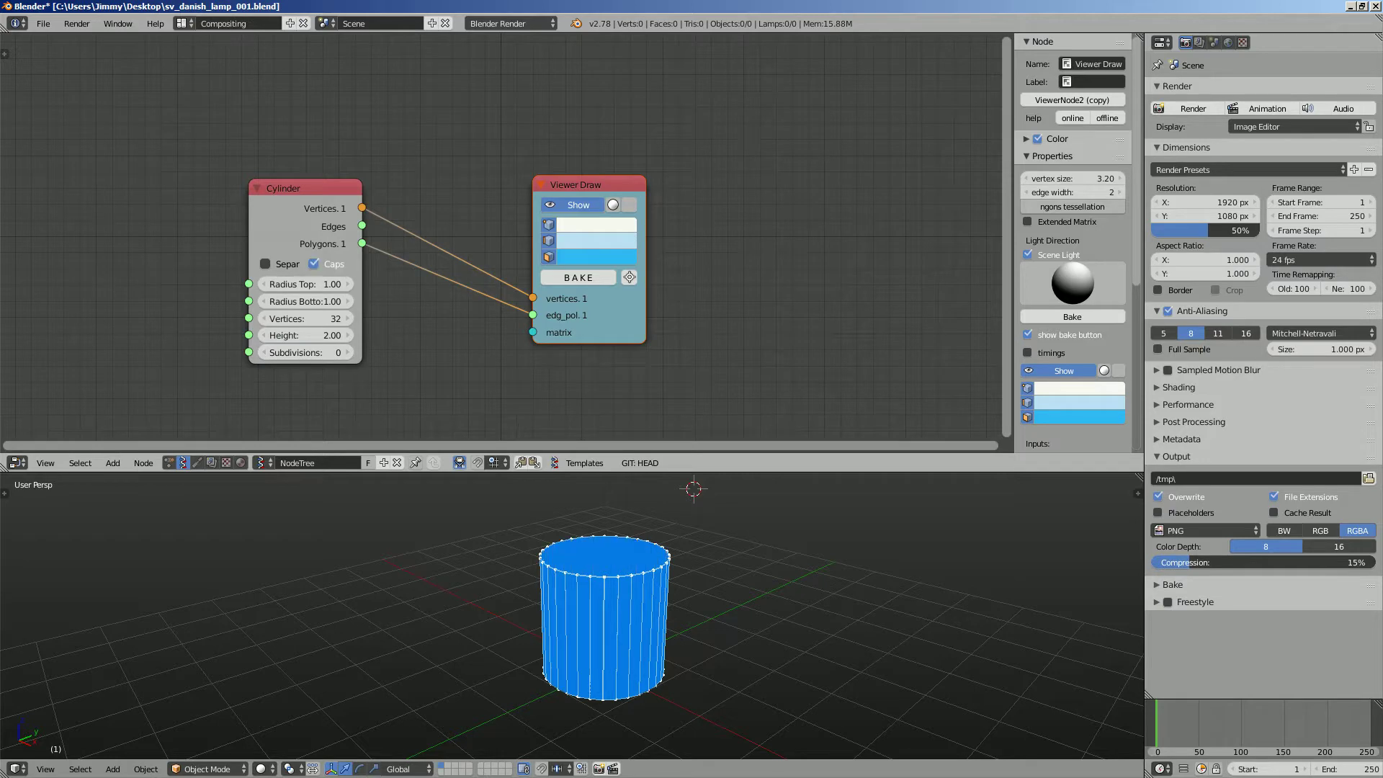
left_click(313, 263)
middle_click_drag(476, 554, 447, 604)
left_click_drag(306, 302, 392, 302)
middle_click_drag(446, 620, 537, 533)
middle_click_drag(648, 547, 648, 590)
mouse_move(302, 284)
left_mouse_down()
mouse_move(316, 283)
mouse_move(295, 283)
left_mouse_up()
mouse_move(648, 590)
middle_mouse_down()
mouse_move(648, 551)
mouse_move(667, 609)
middle_mouse_up()
key("ctrl+s")
left_click(556, 365)
Rearrange the Viewer Draw and Cylinder nodes, spacing them farther apart
key("g")
left_click(652, 185)
middle_click_drag(651, 185, 702, 141)
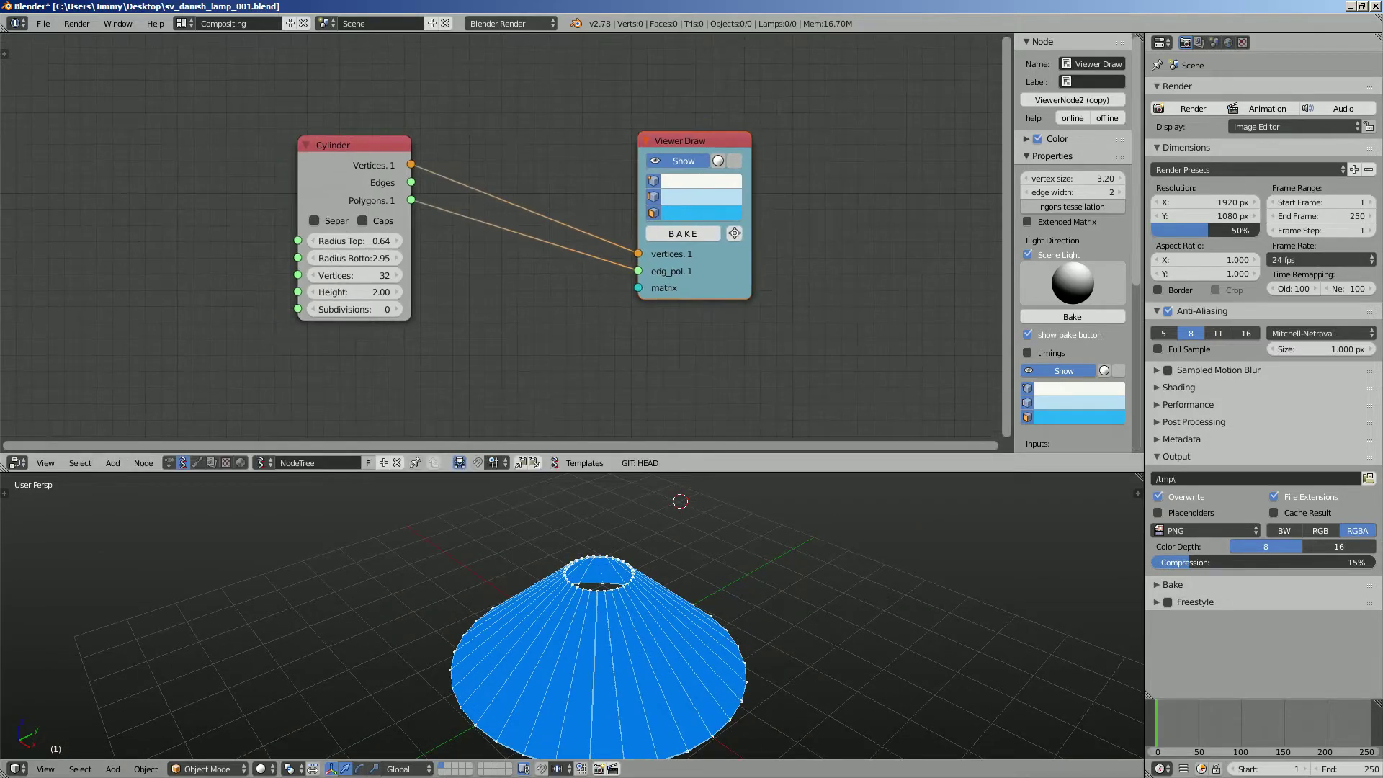
left_click_drag(360, 144, 372, 112)
middle_click_drag(372, 112, 391, 103)
Add a Range Float node and connect its Range output to the Cylinder's Radius Bottom input
key("shift+a")
left_click(163, 176)
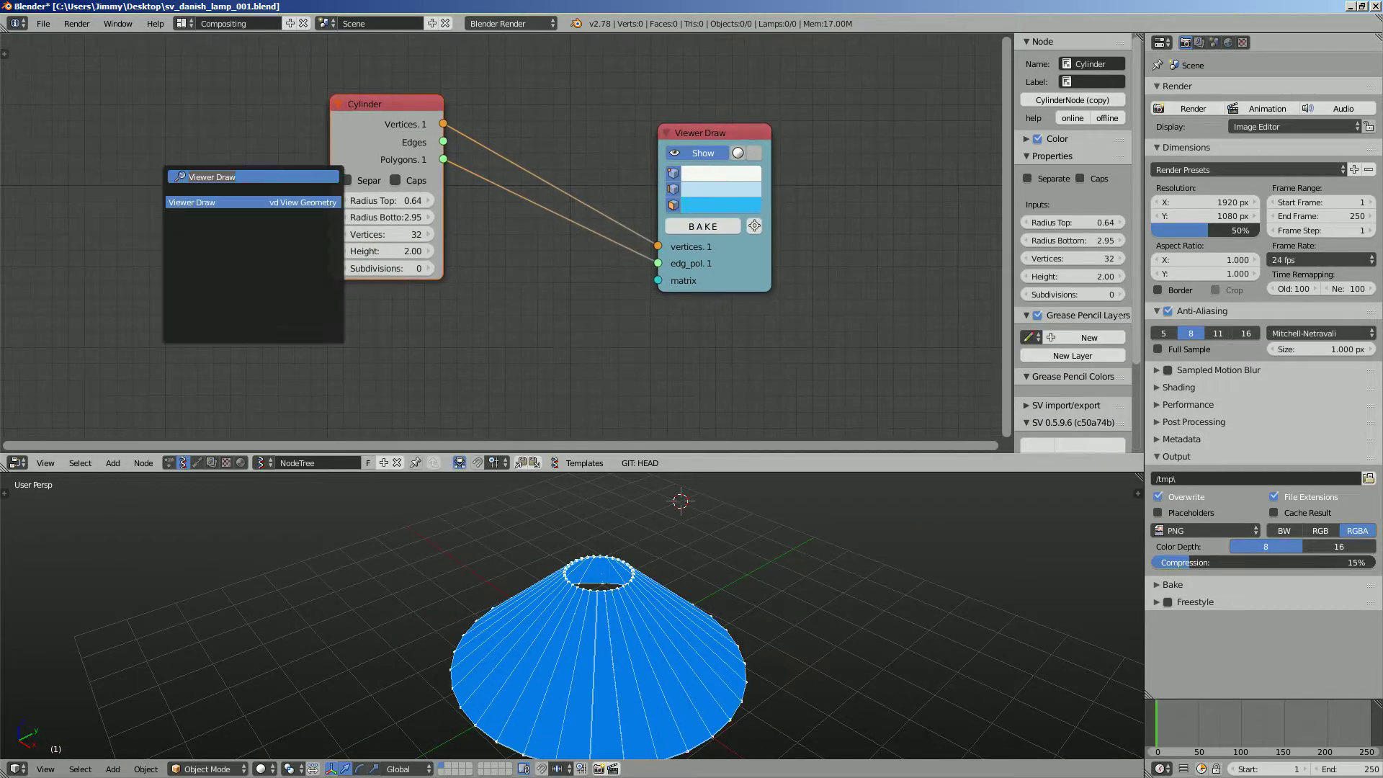
type("range")
key("Down")
key("Return")
key("Return")
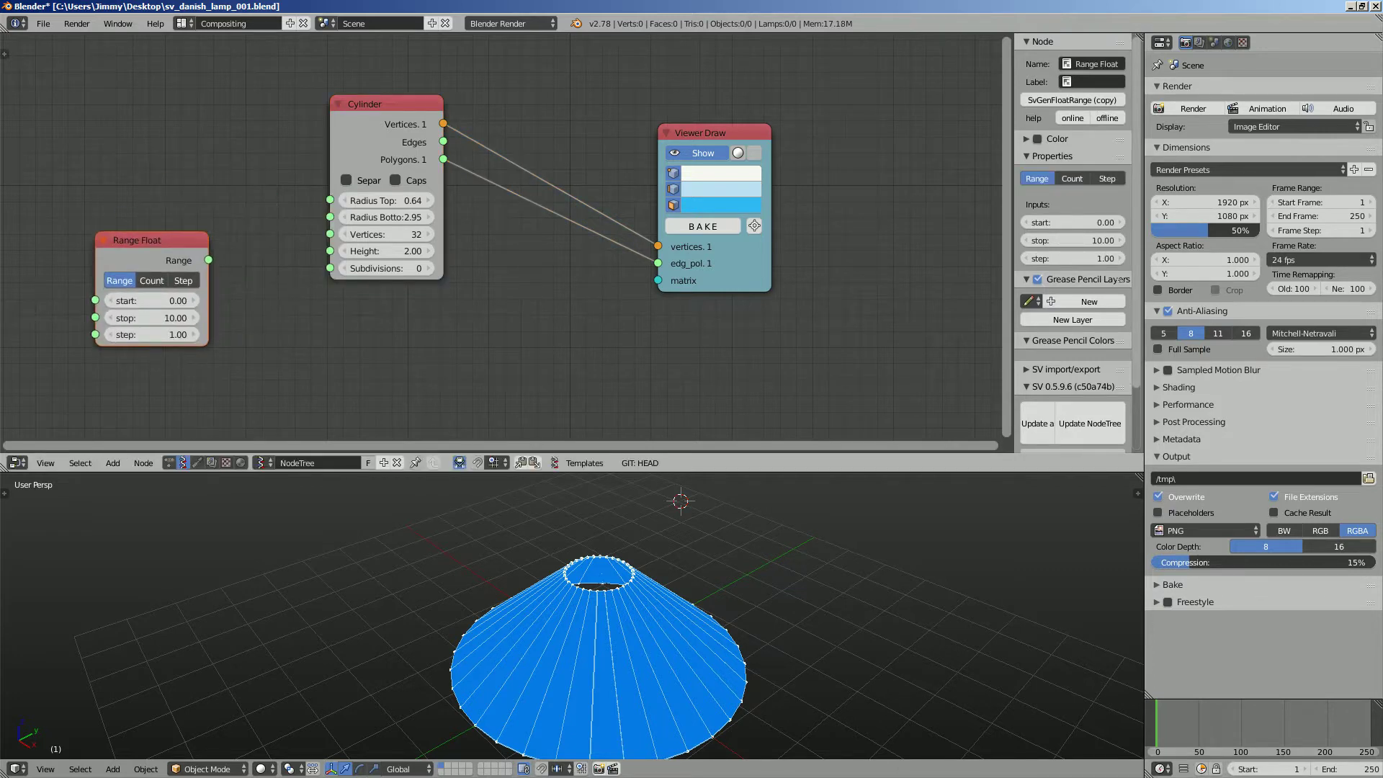
left_click_drag(208, 260, 209, 259)
left_click_drag(326, 228, 330, 217)
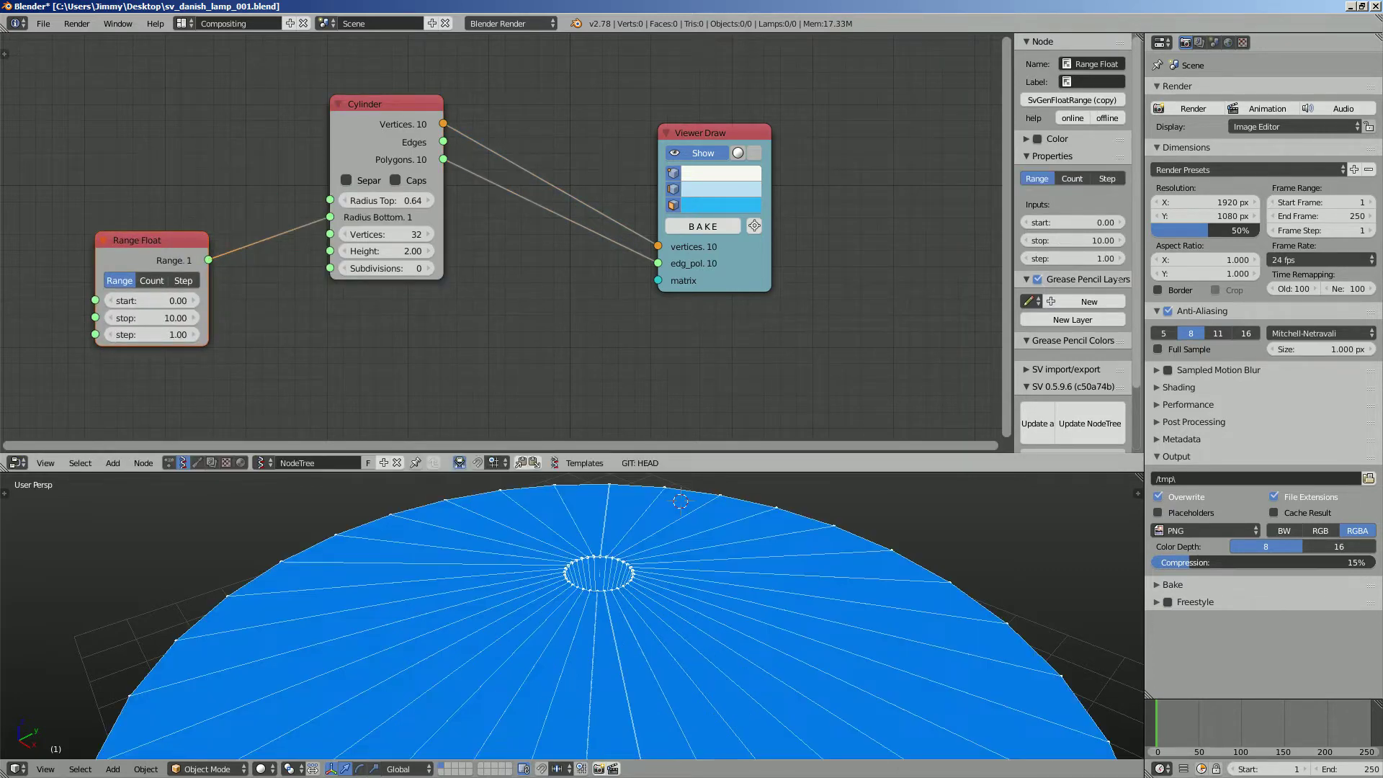
Switch the Range Float node to Count mode and set its count to 5
scroll(576, 619, "up", 4)
middle_click_drag(620, 613, 486, 642)
left_click(152, 280)
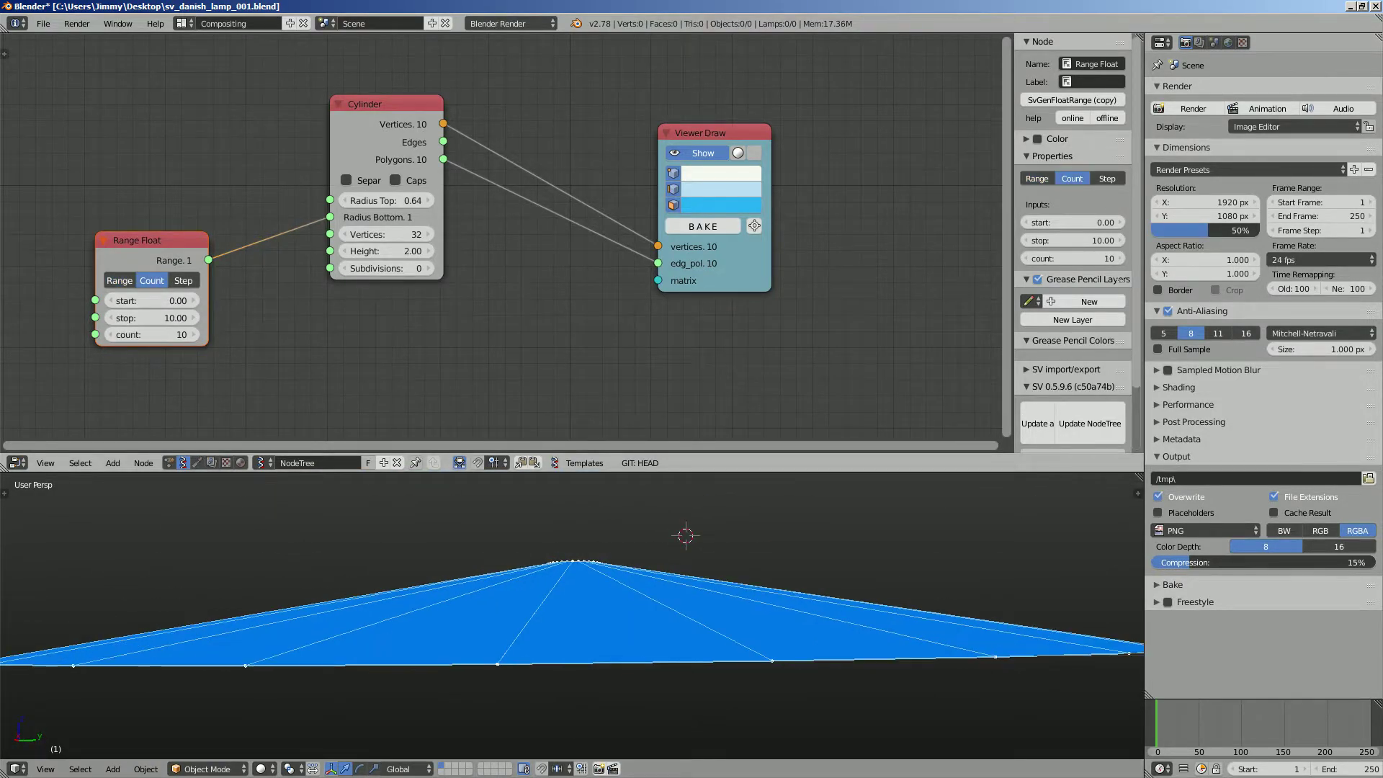
mouse_move(403, 620)
middle_mouse_down()
mouse_move(407, 544)
mouse_move(403, 595)
middle_mouse_up()
scroll(407, 544, "down", 3)
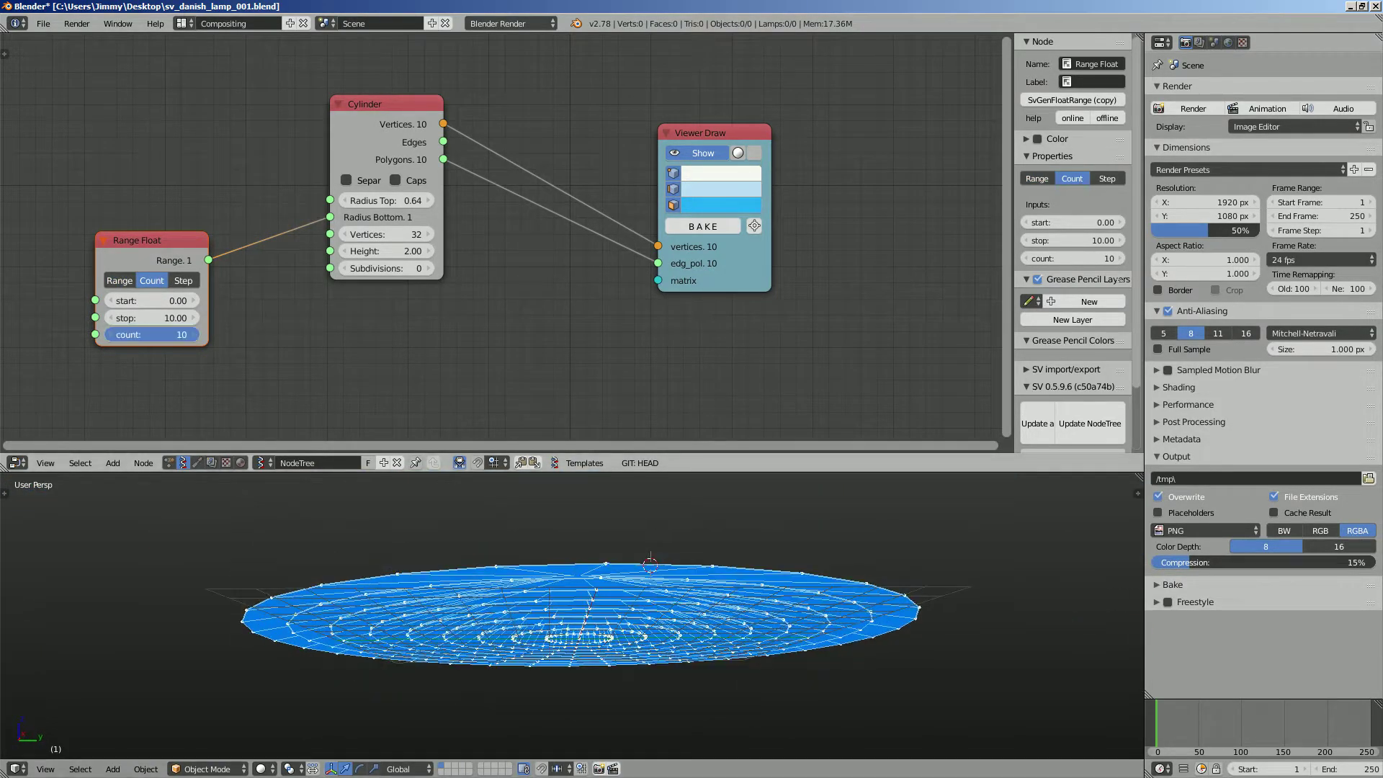
left_click_drag(152, 335, 134, 335)
mouse_move(403, 569)
middle_mouse_down()
mouse_move(407, 626)
mouse_move(405, 573)
middle_mouse_up()
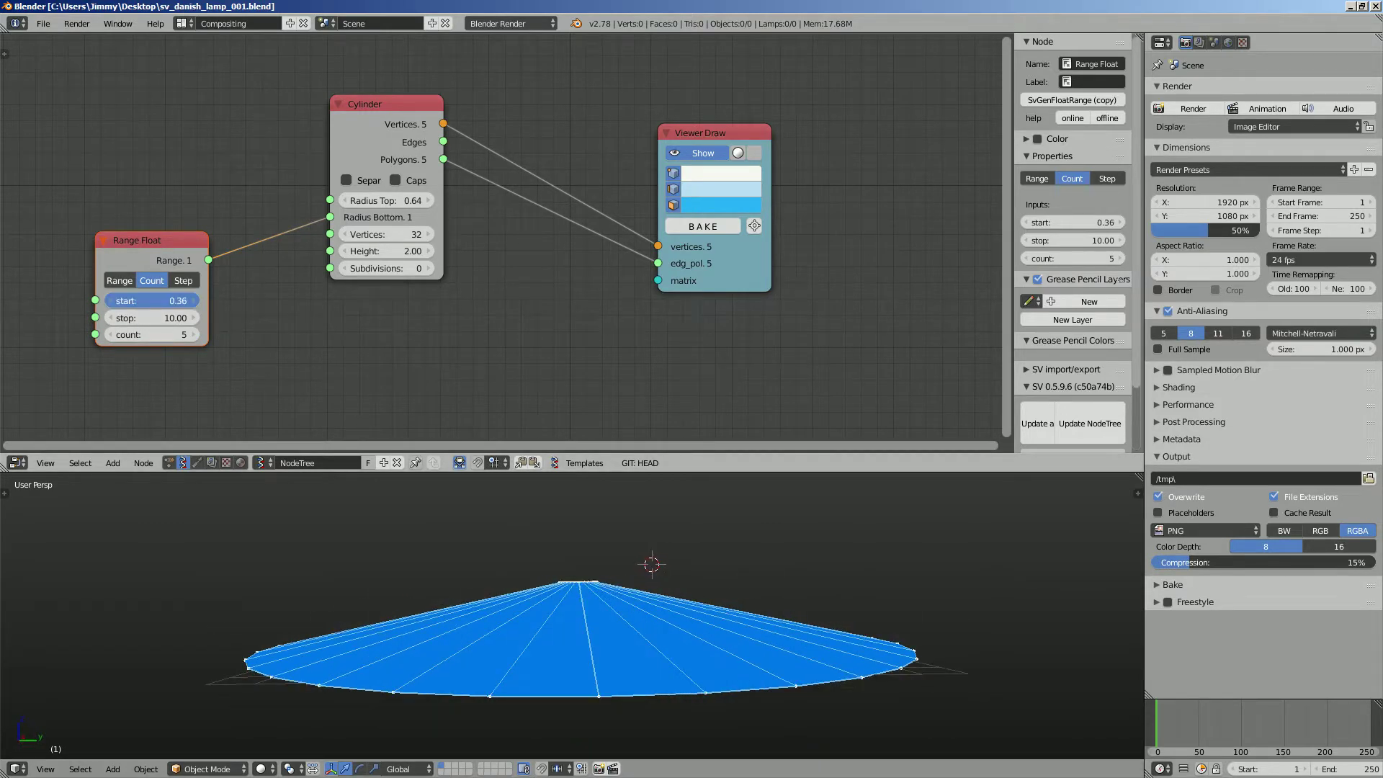
Set the bottom radius range's start to 0.72 and its stop to 2.31
mouse_move(152, 301)
left_mouse_down()
mouse_move(116, 318)
mouse_move(154, 317)
left_mouse_up()
scroll(576, 619, "up", 3)
middle_click_drag(576, 619, 601, 551)
scroll(579, 551, "up", 2)
scroll(578, 551, "up", 1)
left_click_drag(153, 318, 122, 300)
middle_click_drag(578, 551, 669, 670)
middle_click_drag(590, 540, 609, 569)
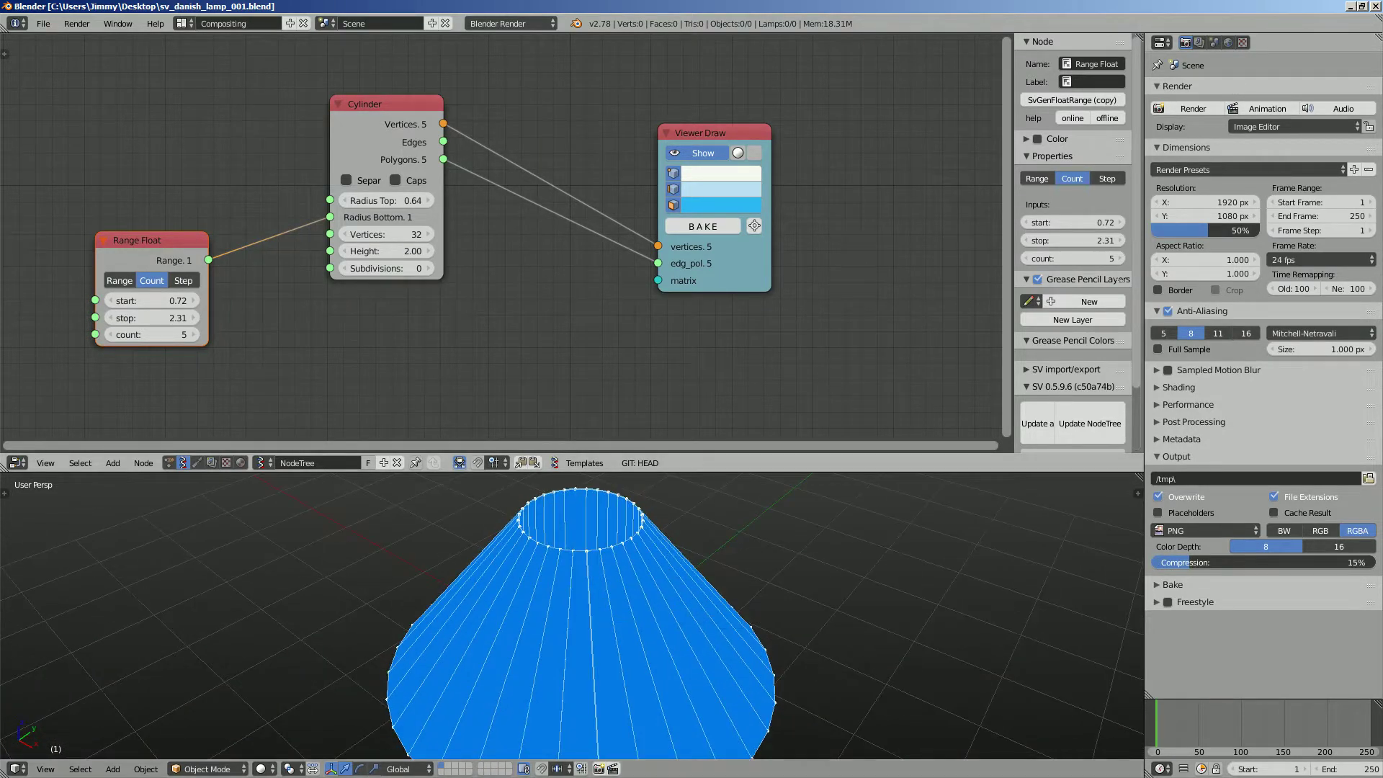
Duplicate the Range Float node and connect the copy to the Cylinder's Radius Top input
left_click_drag(148, 241, 174, 281)
key("shift+d")
left_click(149, 144)
left_click_drag(211, 162, 330, 200)
middle_click_drag(548, 569, 534, 559)
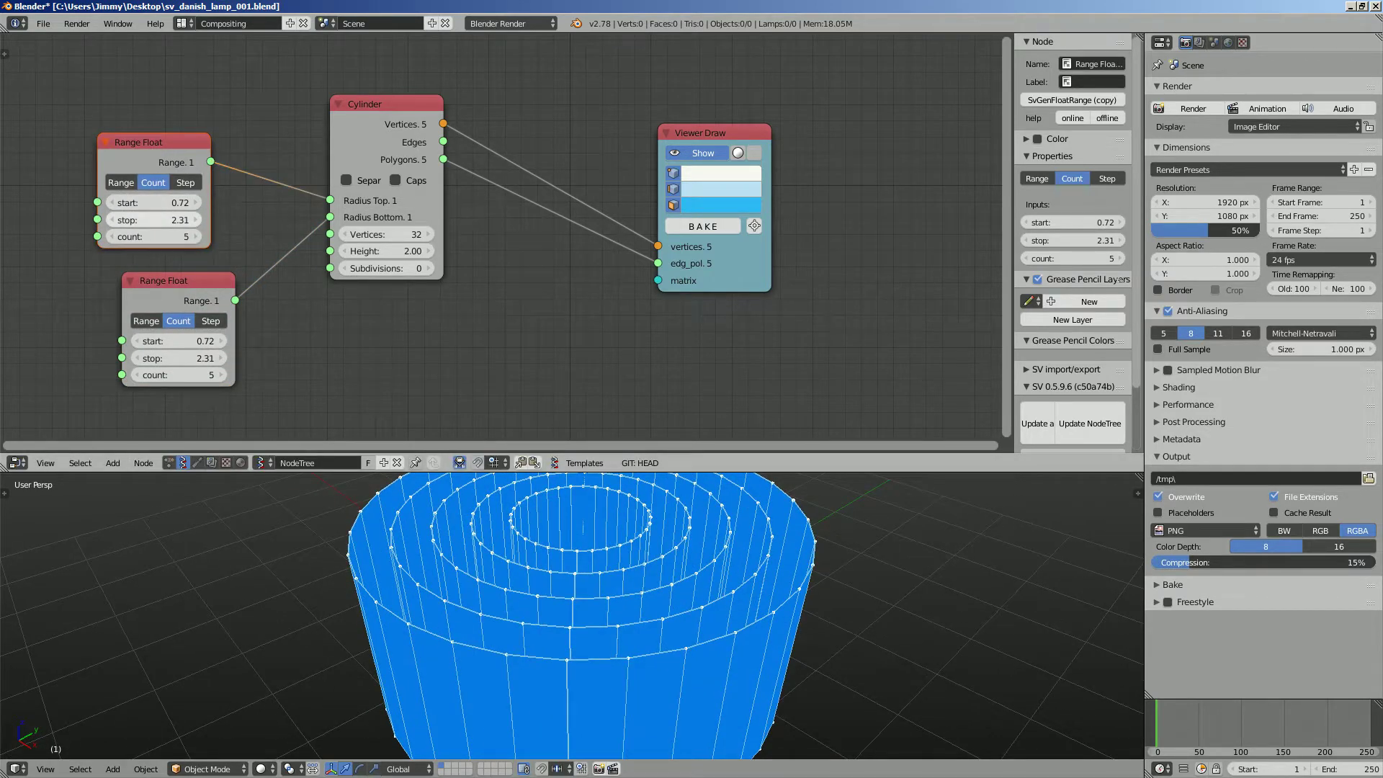
Set the top radius range to start at 0.27 and stop at 0.51, and the cylinder's height to 2.06
left_click_drag(155, 203, 98, 220)
mouse_move(612, 634)
middle_mouse_down()
mouse_move(616, 515)
mouse_move(617, 642)
middle_mouse_up()
key("ctrl+s")
mouse_move(386, 251)
left_mouse_down()
mouse_move(411, 250)
mouse_move(390, 251)
left_mouse_up()
middle_click_drag(620, 648, 569, 569)
scroll(617, 616, "down", 2)
Duplicate the bottom radius Range Float node and connect the copy to the Cylinder's Height input
middle_click_drag(288, 332, 310, 319)
left_click_drag(202, 267, 170, 253)
middle_click_drag(303, 317, 338, 271)
key("shift+d")
left_click(288, 353)
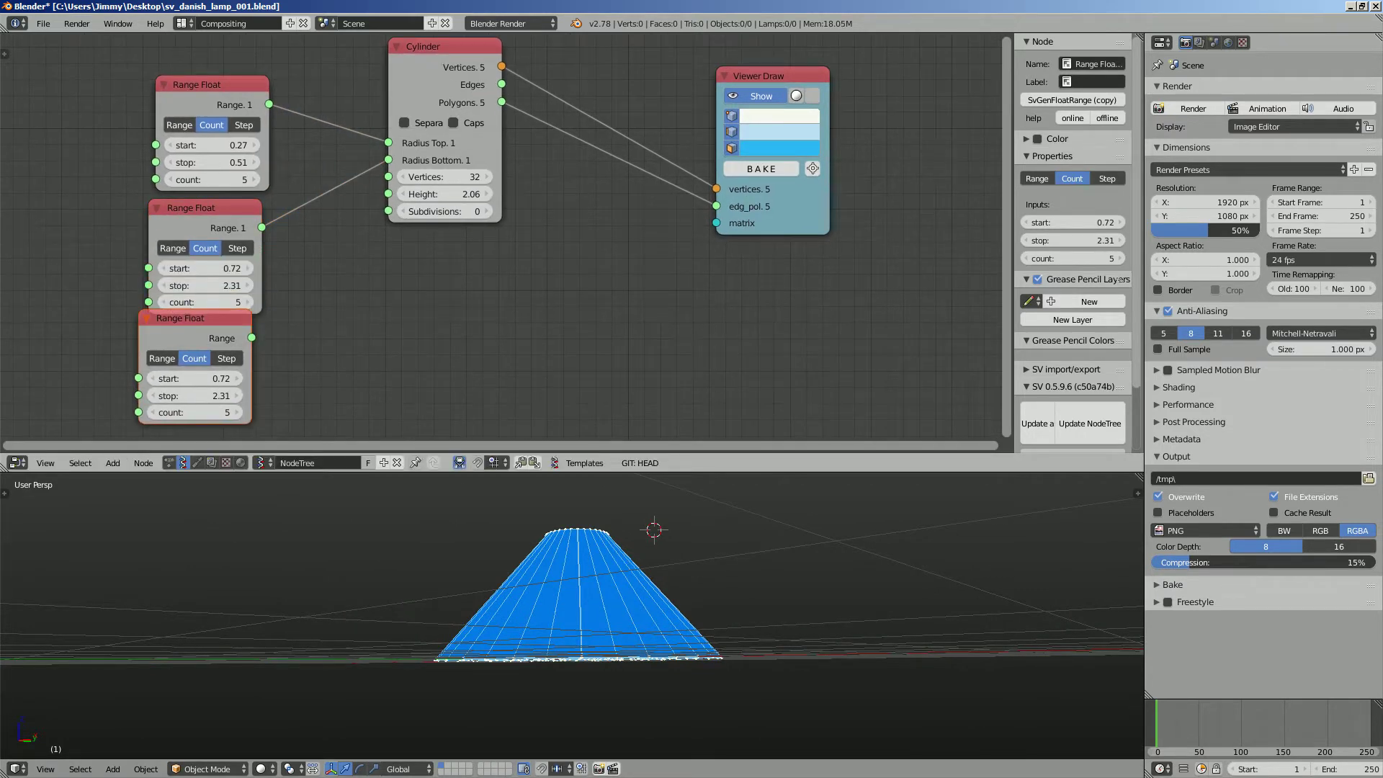
left_click_drag(251, 338, 261, 335)
left_click_drag(388, 210, 389, 194)
Try a height range with a start of 4.47 and a stop of -0.24
middle_click_drag(404, 252, 422, 214)
middle_click_drag(576, 612, 577, 578)
left_click_drag(243, 357, 176, 357)
mouse_move(447, 569)
middle_mouse_down()
mouse_move(479, 604)
mouse_move(419, 598)
mouse_move(425, 574)
middle_mouse_up()
left_click_drag(220, 340, 216, 340)
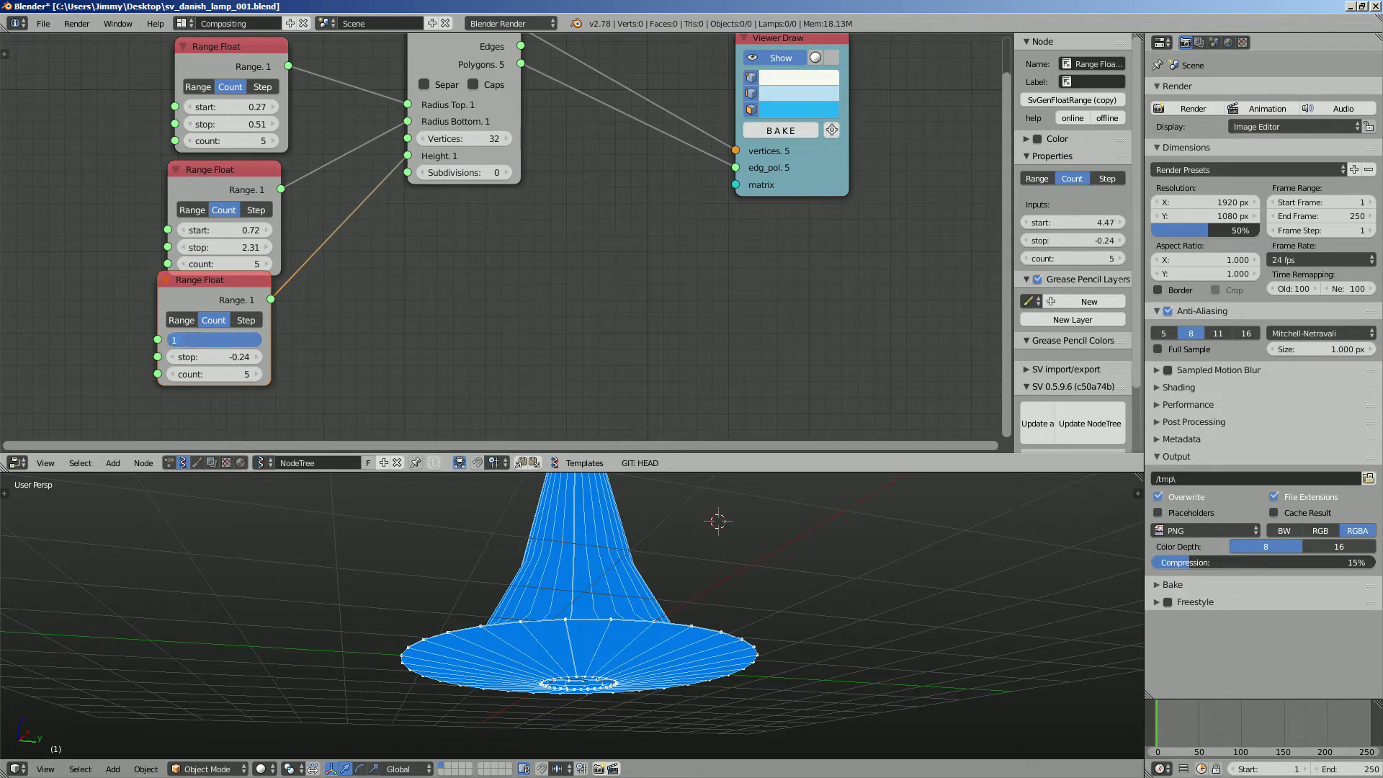
Set the height range's start to 1 and its stop to 2
left_click(216, 340)
type("1")
key("Return")
key("Return")
middle_click_drag(339, 551, 335, 540)
Move the height Range Float node clear of the one above it and save over the file
scroll(316, 338, "down", 2)
middle_click_drag(317, 324, 345, 327)
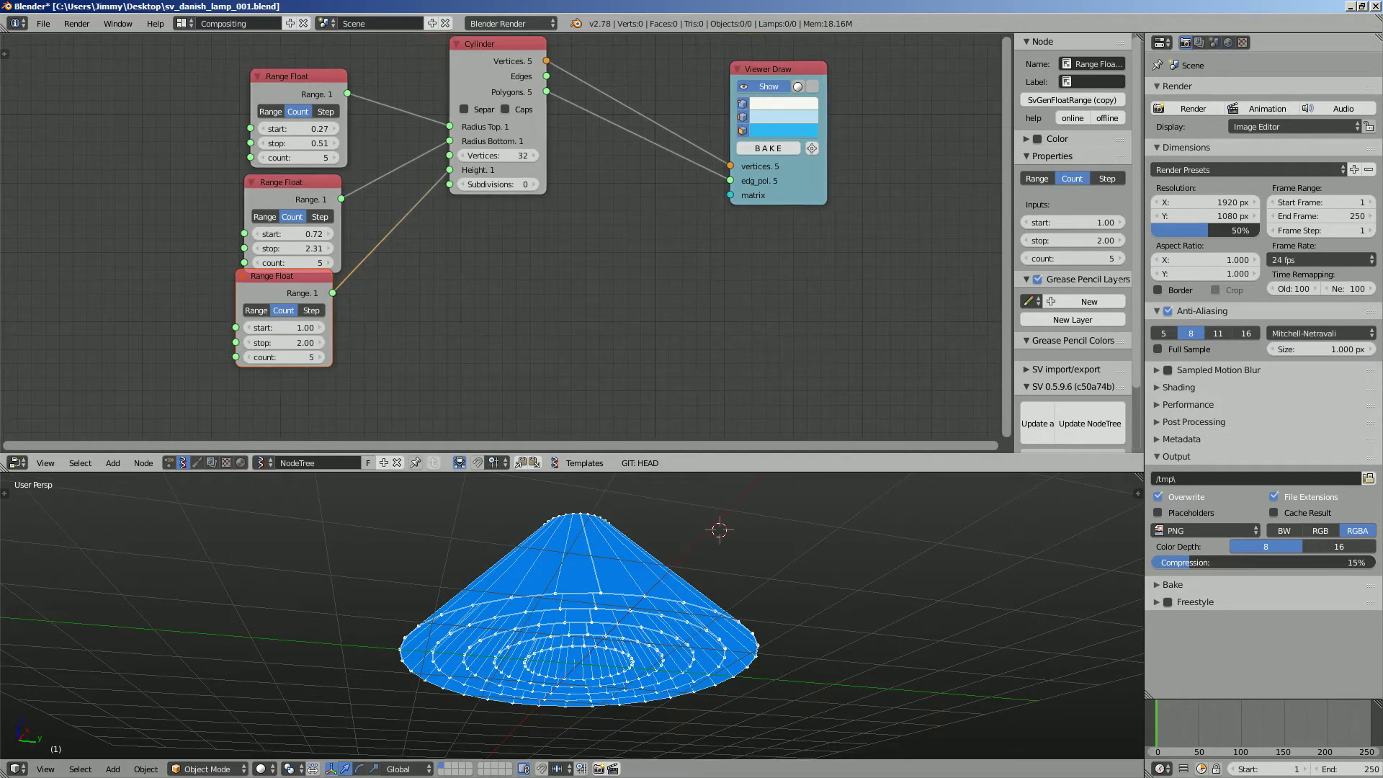
left_click_drag(268, 276, 281, 298)
key("ctrl+s")
left_click(279, 305)
Add an integer node and place it beside the three Range Float nodes
middle_click_drag(140, 254, 174, 263)
key("shift+a")
left_click(174, 264)
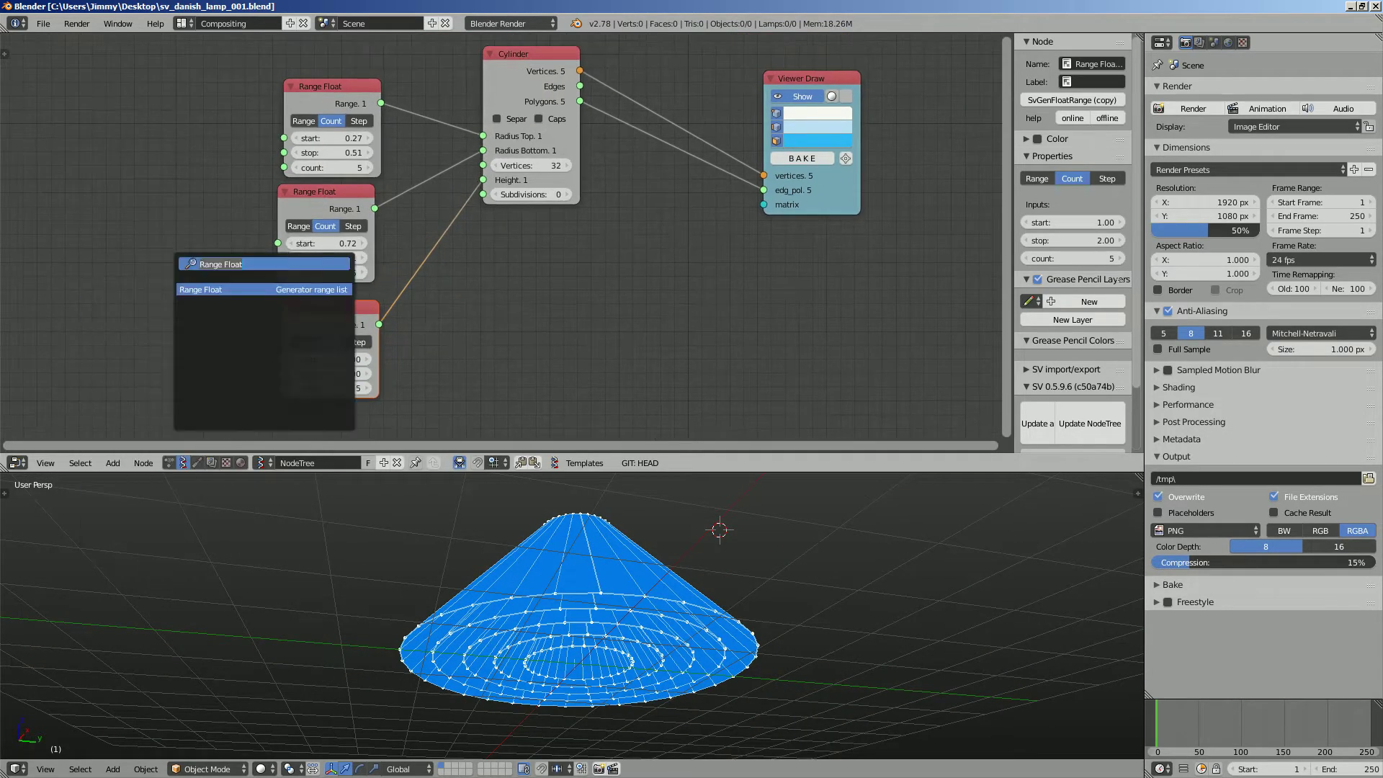
type("int")
key("Down")
key("Down")
key("Down")
key("Down")
key("Return")
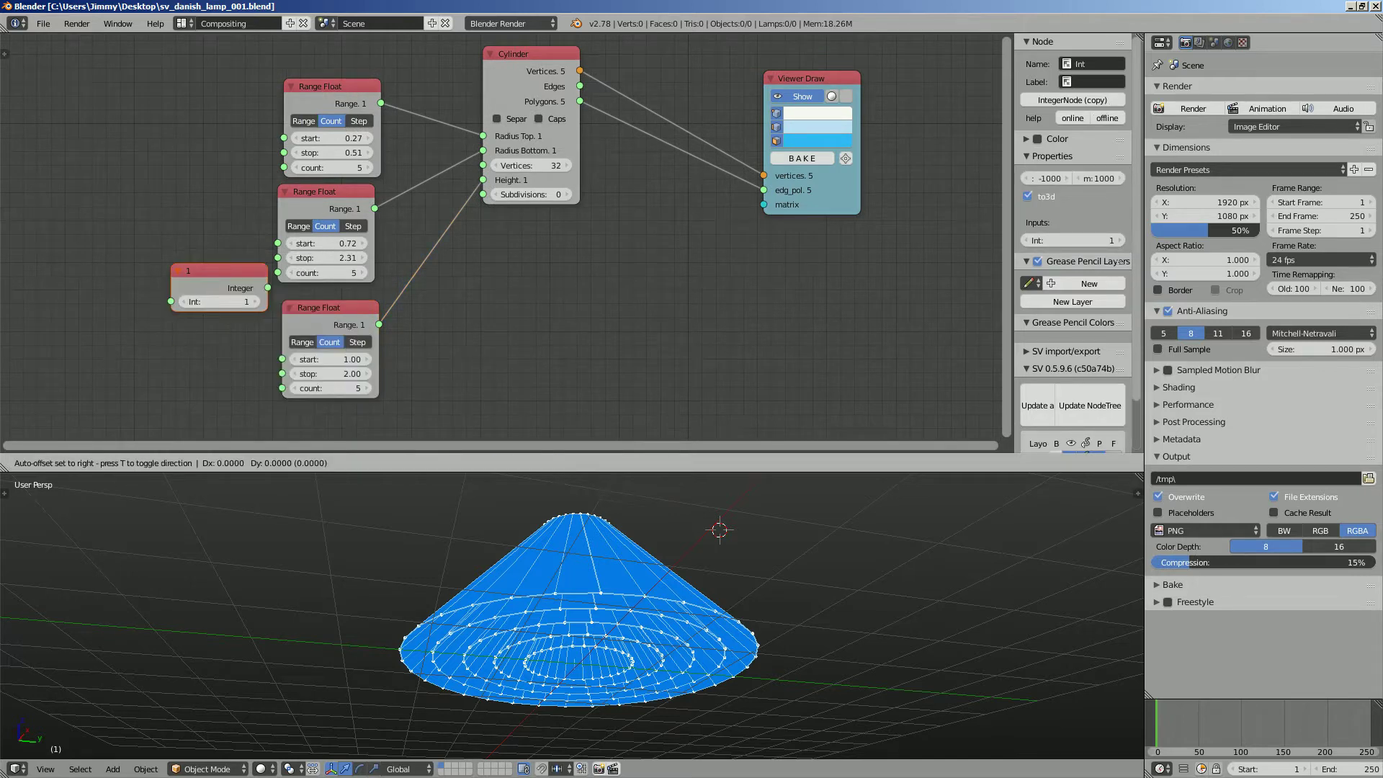
left_click(121, 252)
mouse_move(144, 259)
left_mouse_down()
mouse_move(49, 229)
mouse_move(126, 243)
left_mouse_up()
Connect the integer node to the count inputs of all three Range Float nodes and save over the file
left_click_drag(283, 168, 284, 167)
left_click_drag(120, 245, 229, 340)
left_click_drag(279, 386, 282, 387)
middle_click_drag(136, 281, 191, 276)
key("ctrl+s")
left_click(184, 274)
Set the shared count integer to 5 and the height range's stop to 2.54
mouse_move(126, 255)
left_mouse_down()
mouse_move(140, 255)
mouse_move(115, 255)
left_mouse_up()
left_click_drag(382, 368, 421, 368)
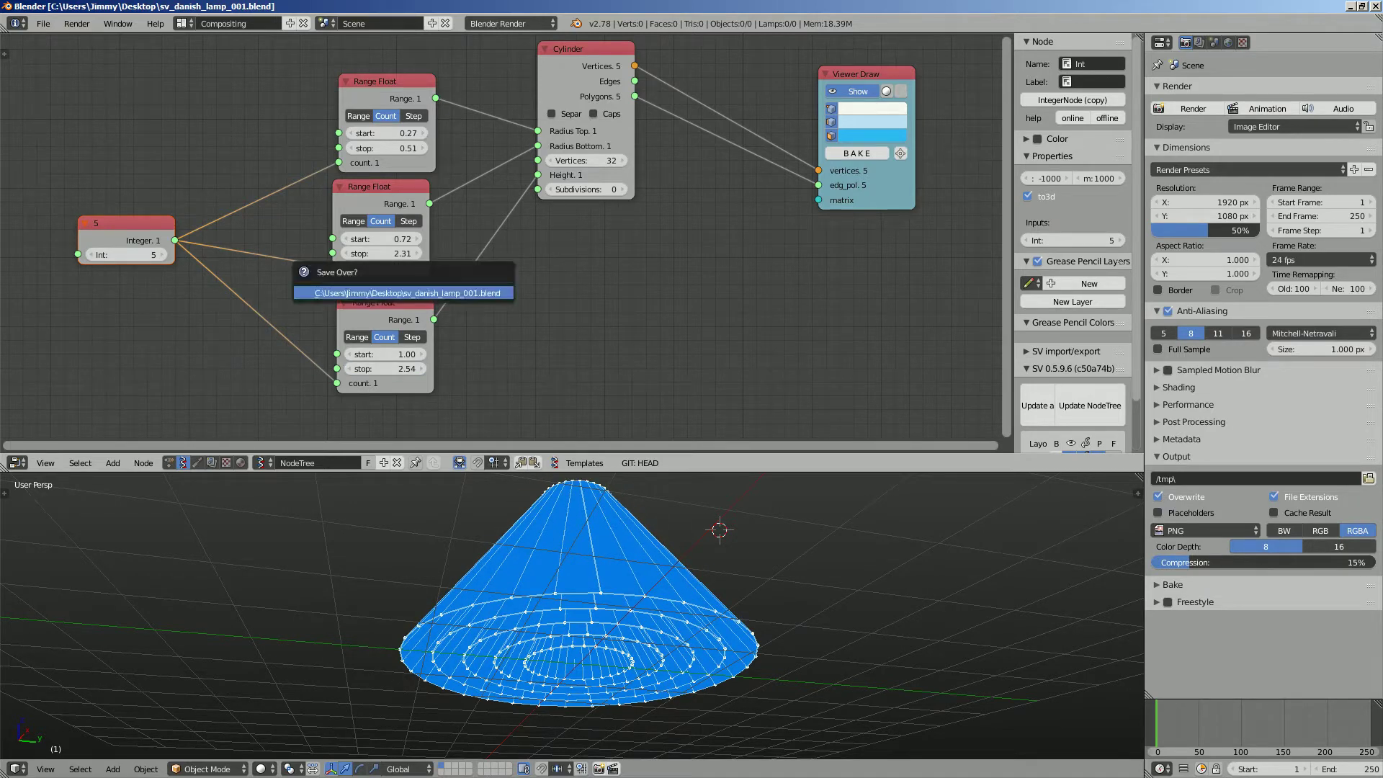
Add a Line node in the empty area below the Cylinder node
middle_click_drag(533, 533, 416, 591)
mouse_move(576, 662)
middle_mouse_down()
mouse_move(577, 720)
mouse_move(577, 634)
mouse_move(576, 663)
middle_mouse_up()
key("space")
type("Intline")
key("Down")
key("Up")
key("Return")
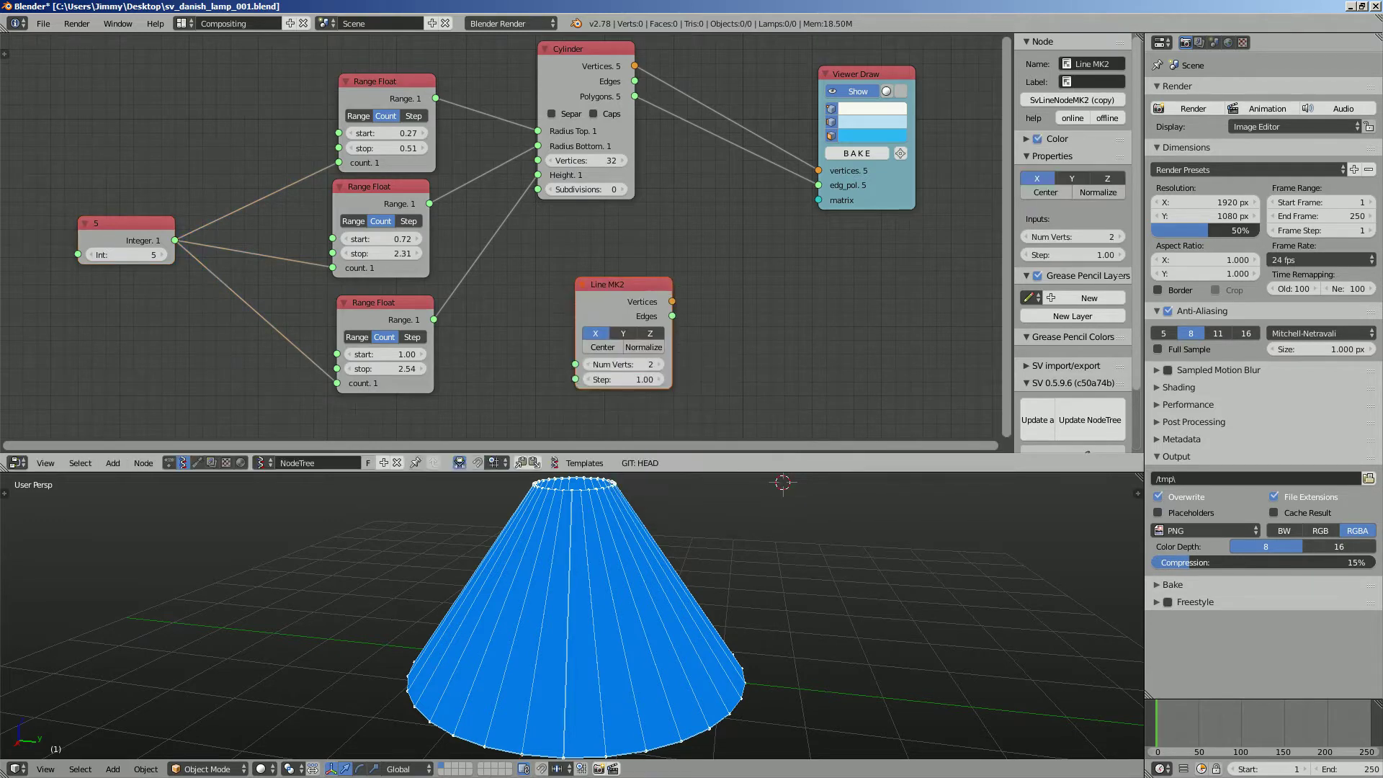
Connect the Line node's vertices to the Viewer Draw matrix input and set the line direction to Z
left_click_drag(672, 302, 818, 201)
middle_click_drag(799, 245, 814, 214)
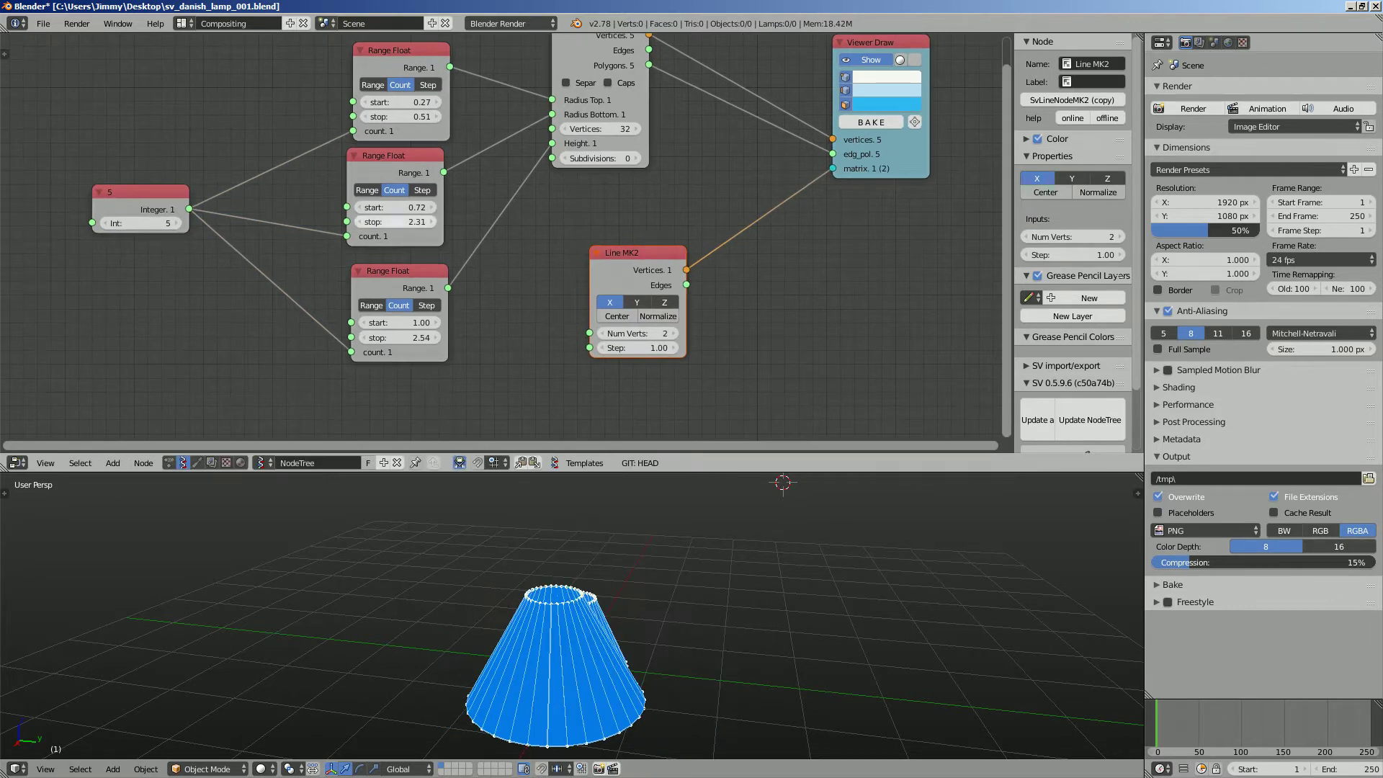
left_click_drag(547, 343, 551, 339)
left_click(664, 301)
left_click(637, 301)
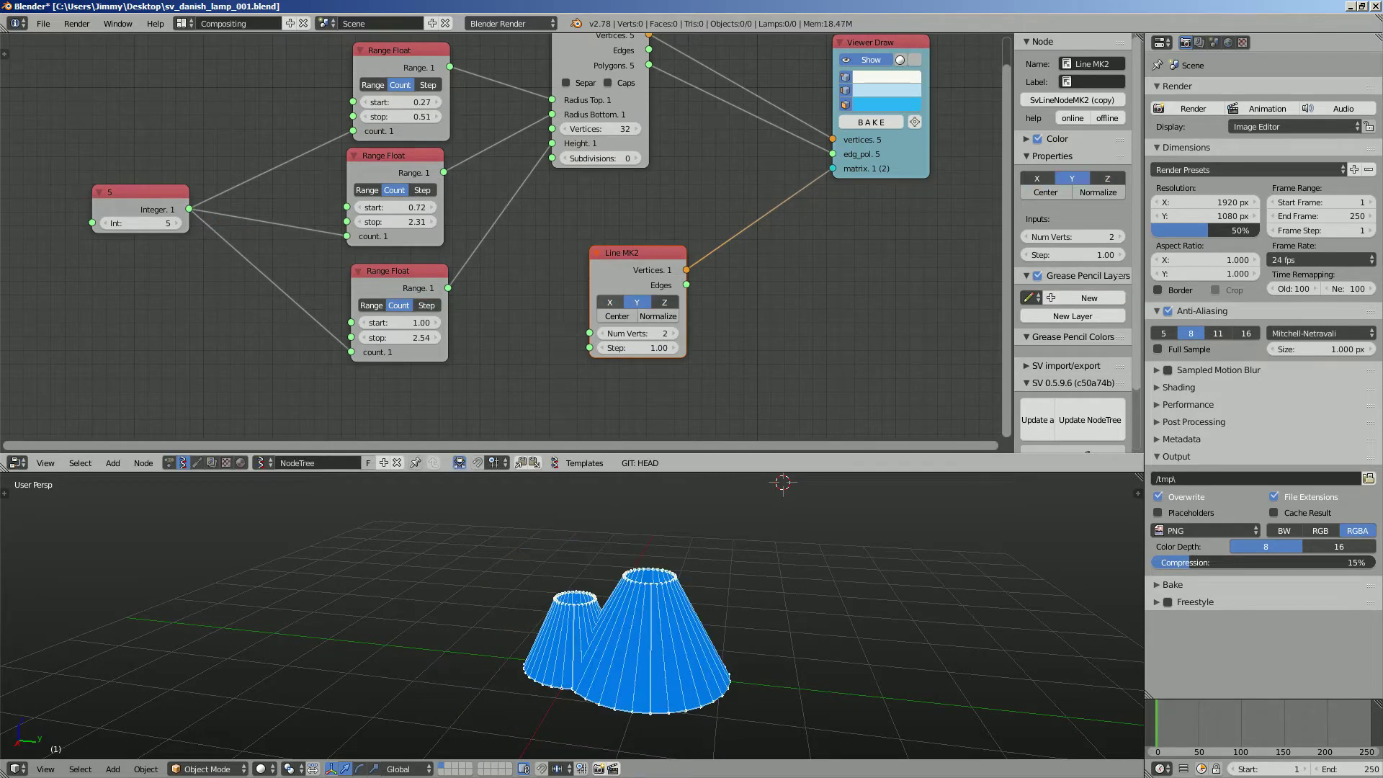
left_click(664, 302)
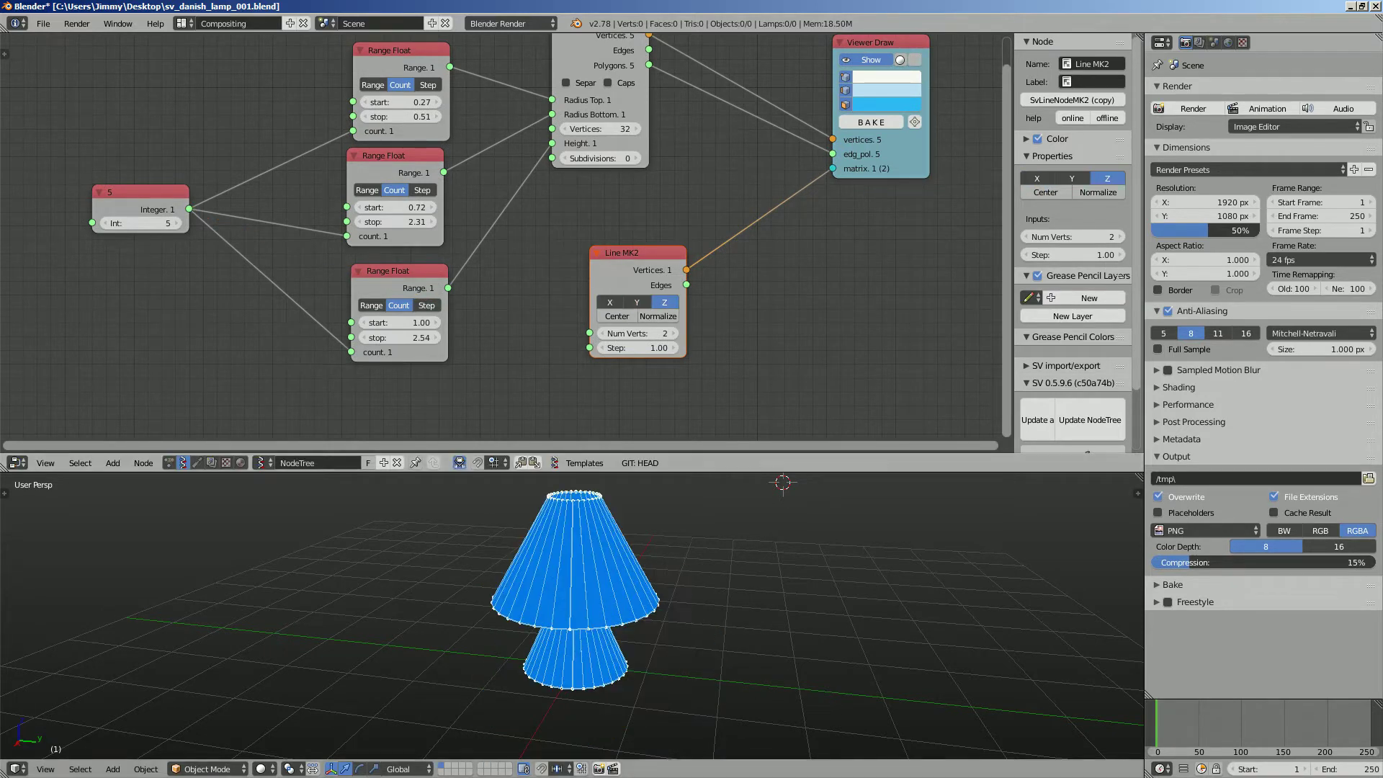
middle_click_drag(692, 583, 672, 540)
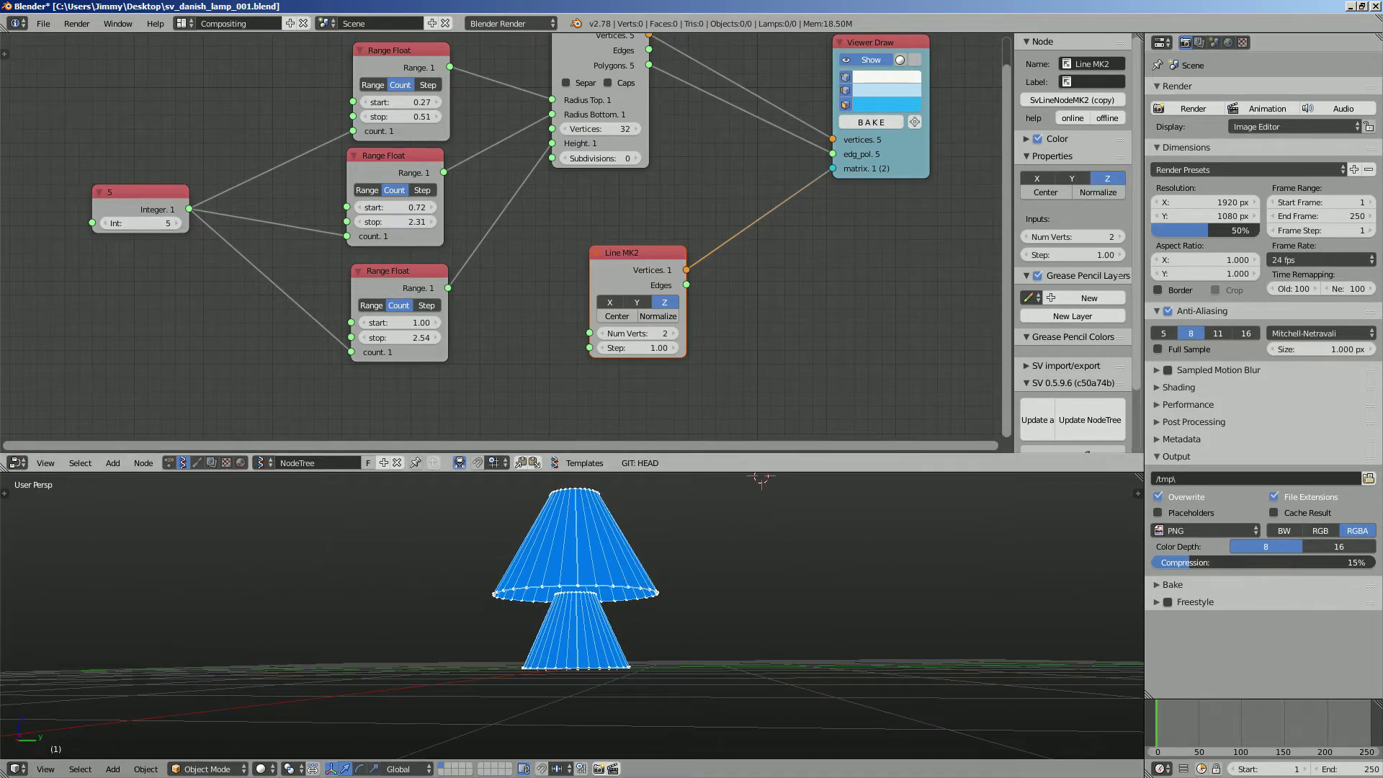
Drive the Line node's vertex count from the shared integer and set its step to 0.40
left_click_drag(189, 209, 589, 333)
mouse_move(670, 554)
middle_mouse_down()
mouse_move(666, 587)
mouse_move(670, 566)
middle_mouse_up()
scroll(666, 587, "down", 4)
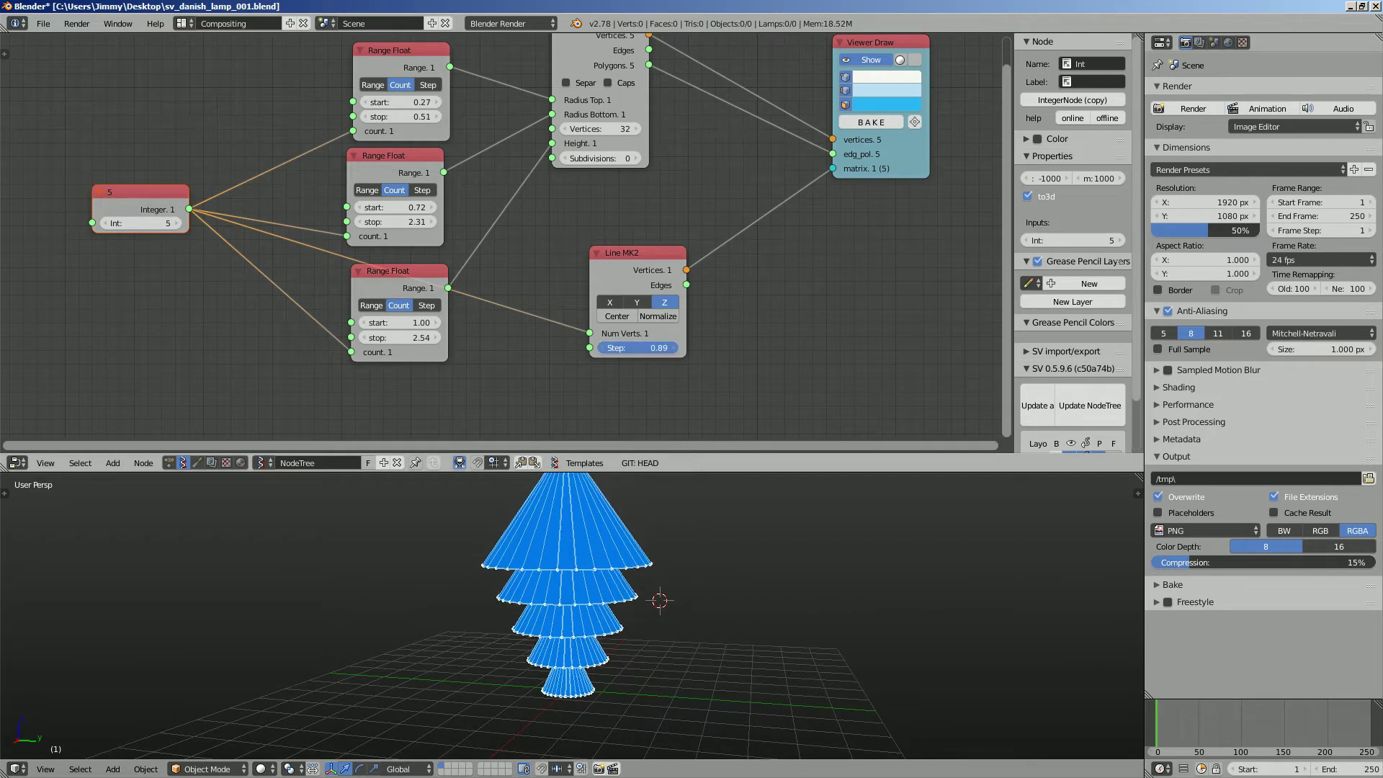
left_click_drag(638, 348, 643, 347)
middle_click_drag(652, 576, 659, 537)
scroll(576, 613, "up", 2)
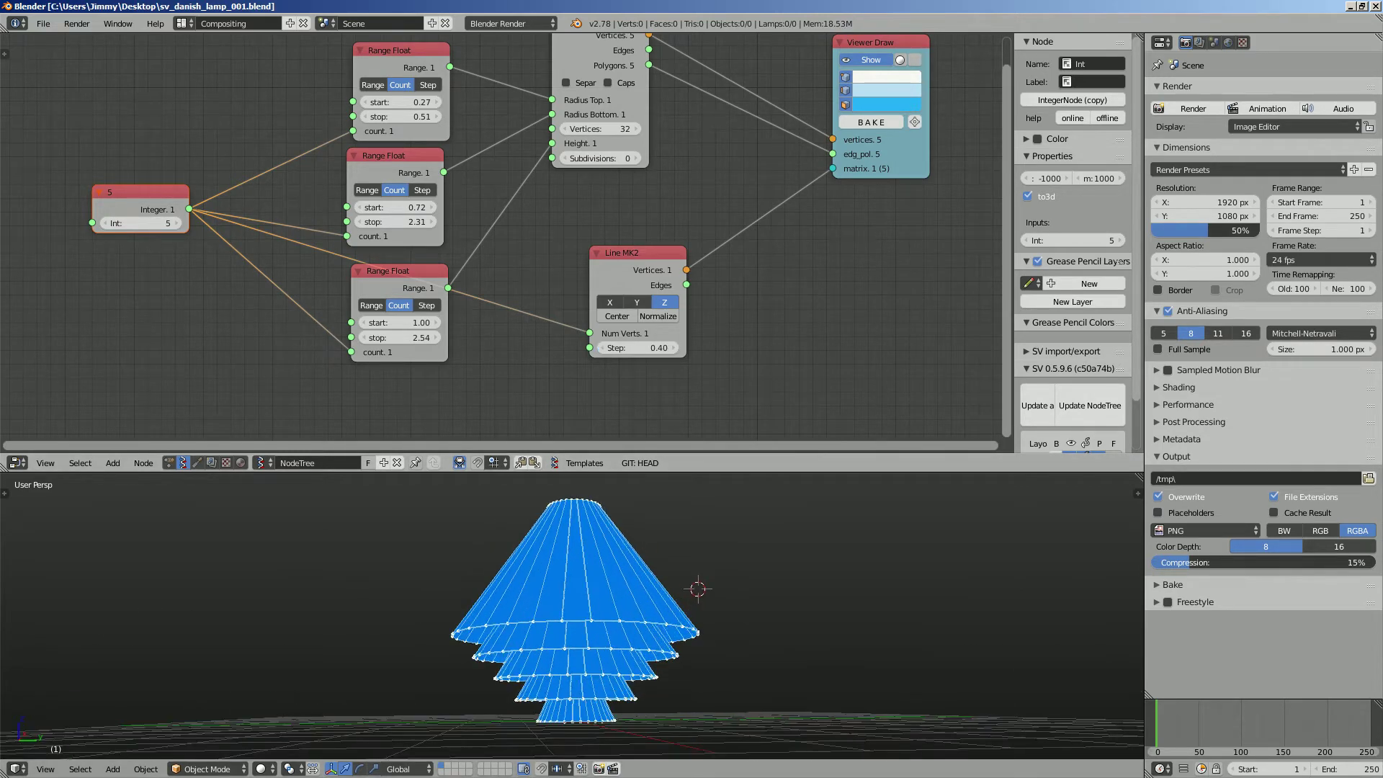
Set the stop of the Range Float feeding the cylinder's bottom radius to 3.03
mouse_move(396, 221)
left_mouse_down()
mouse_move(433, 222)
mouse_move(381, 222)
mouse_move(468, 222)
mouse_move(389, 222)
mouse_move(439, 222)
mouse_move(412, 222)
left_mouse_up()
middle_click_drag(533, 576, 590, 601)
middle_click_drag(576, 302, 486, 295)
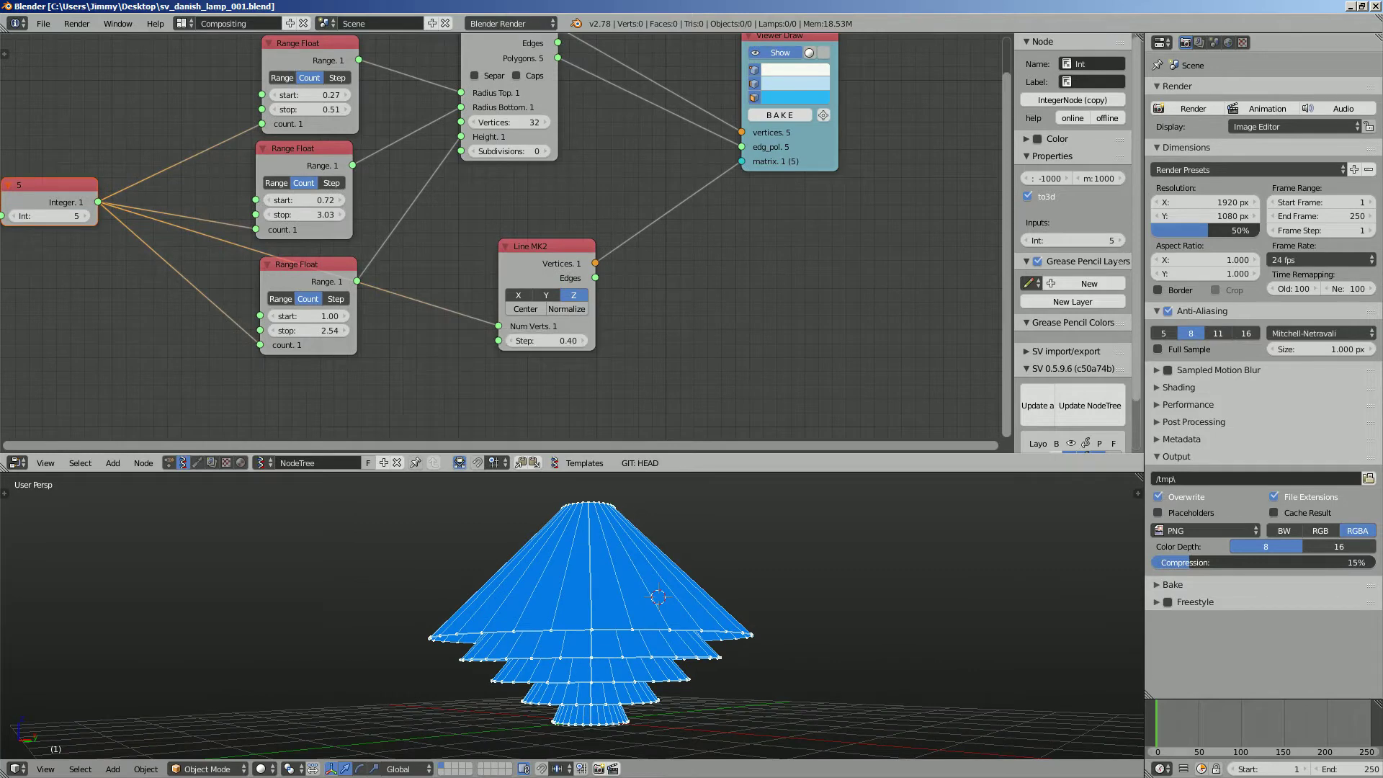
Cut the link from the Line node to Viewer Draw's matrix input and add a Vector P Field node
left_click_drag(800, 38, 860, 47)
left_click_drag(716, 183, 730, 249, "ctrl")
key("alt+space")
type("matrix")
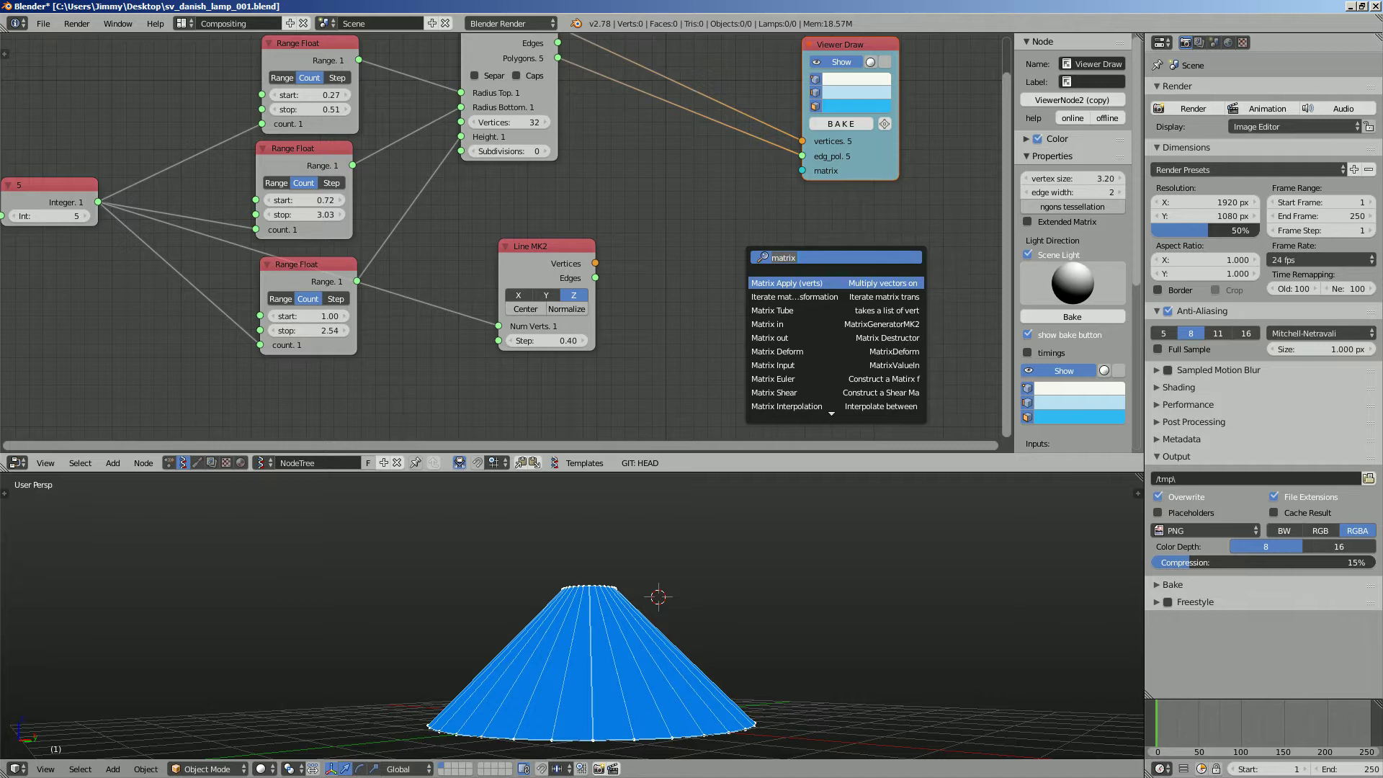
type("vector p")
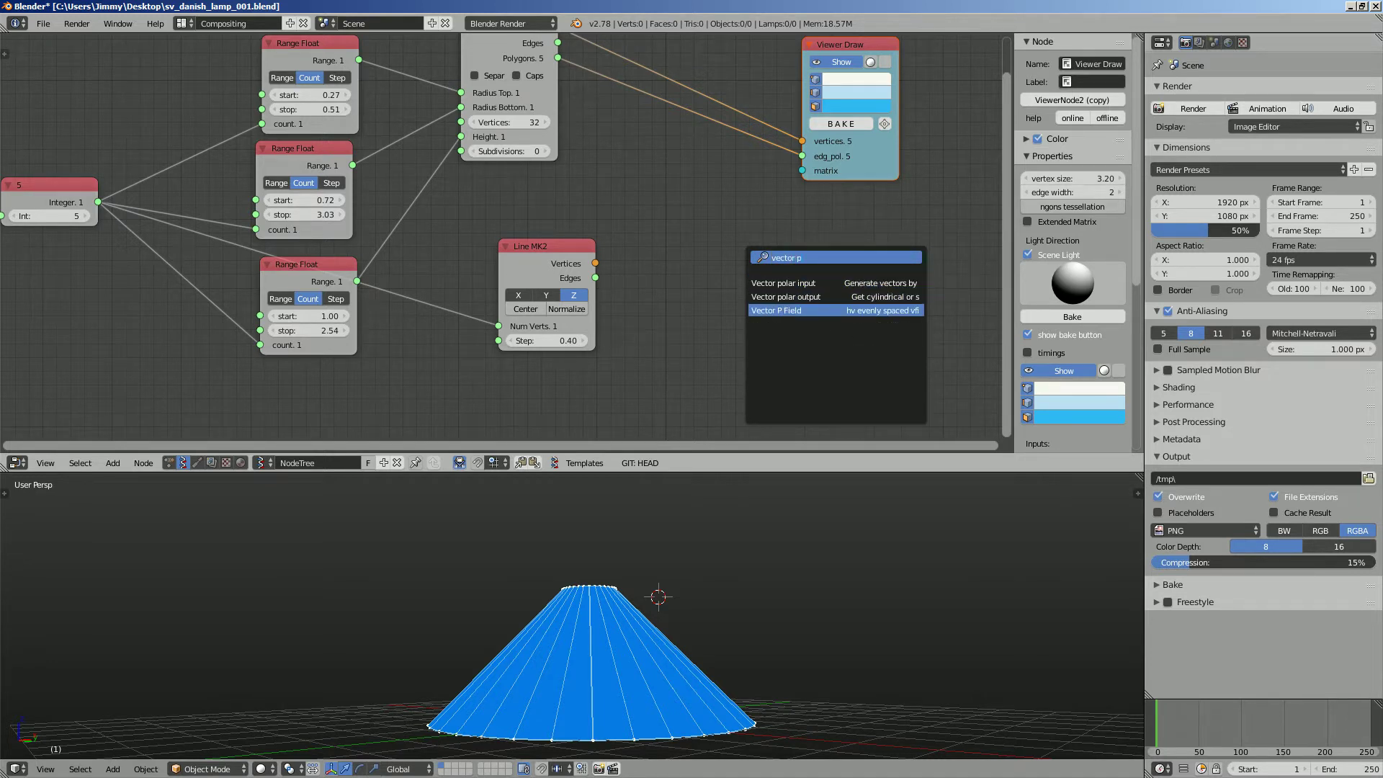
key("Return")
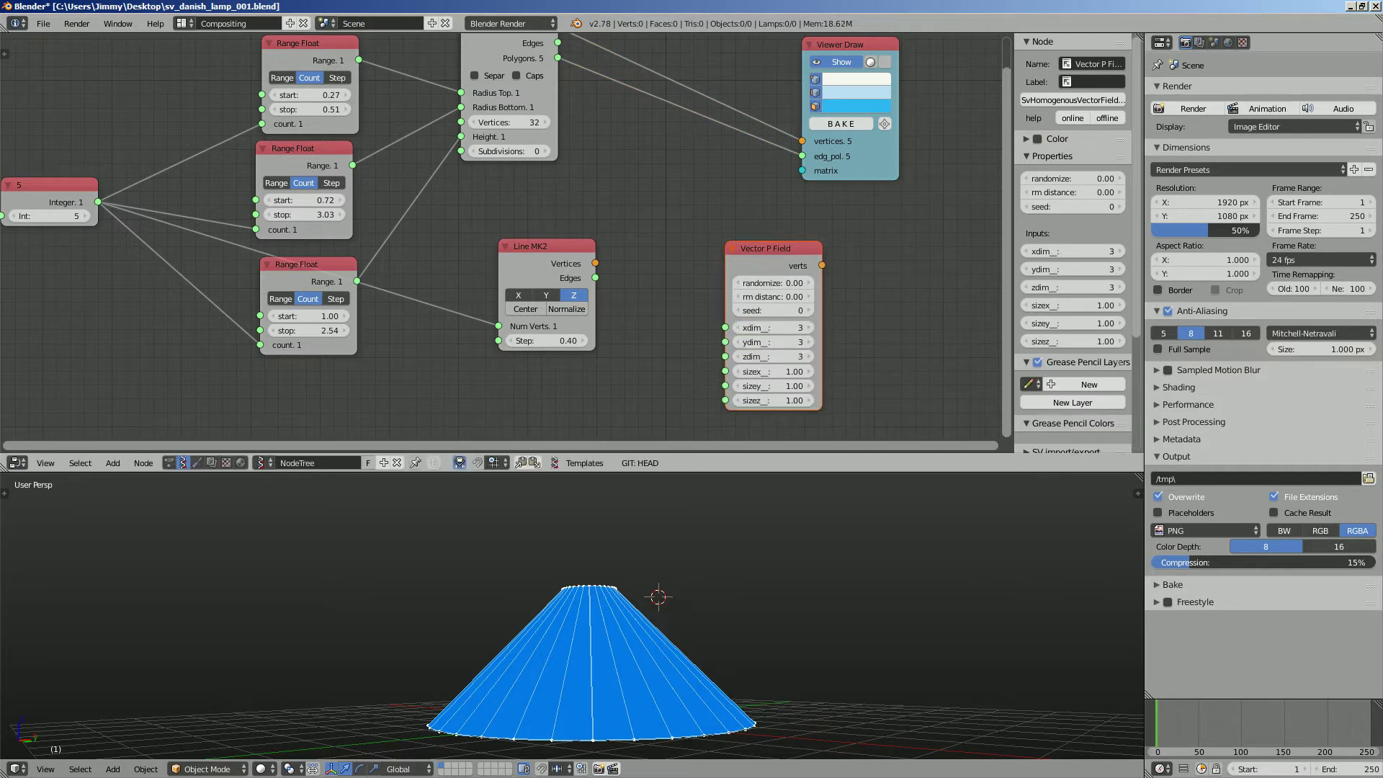
Place the Vector P Field beside the Line node, connect its verts to Viewer Draw's matrix input, and set the shared integer to 27
left_click(666, 231)
mouse_move(761, 255)
left_mouse_down()
mouse_move(802, 156)
mouse_move(802, 170)
left_mouse_up()
middle_click_drag(735, 547, 721, 583)
scroll(720, 583, "down", 3)
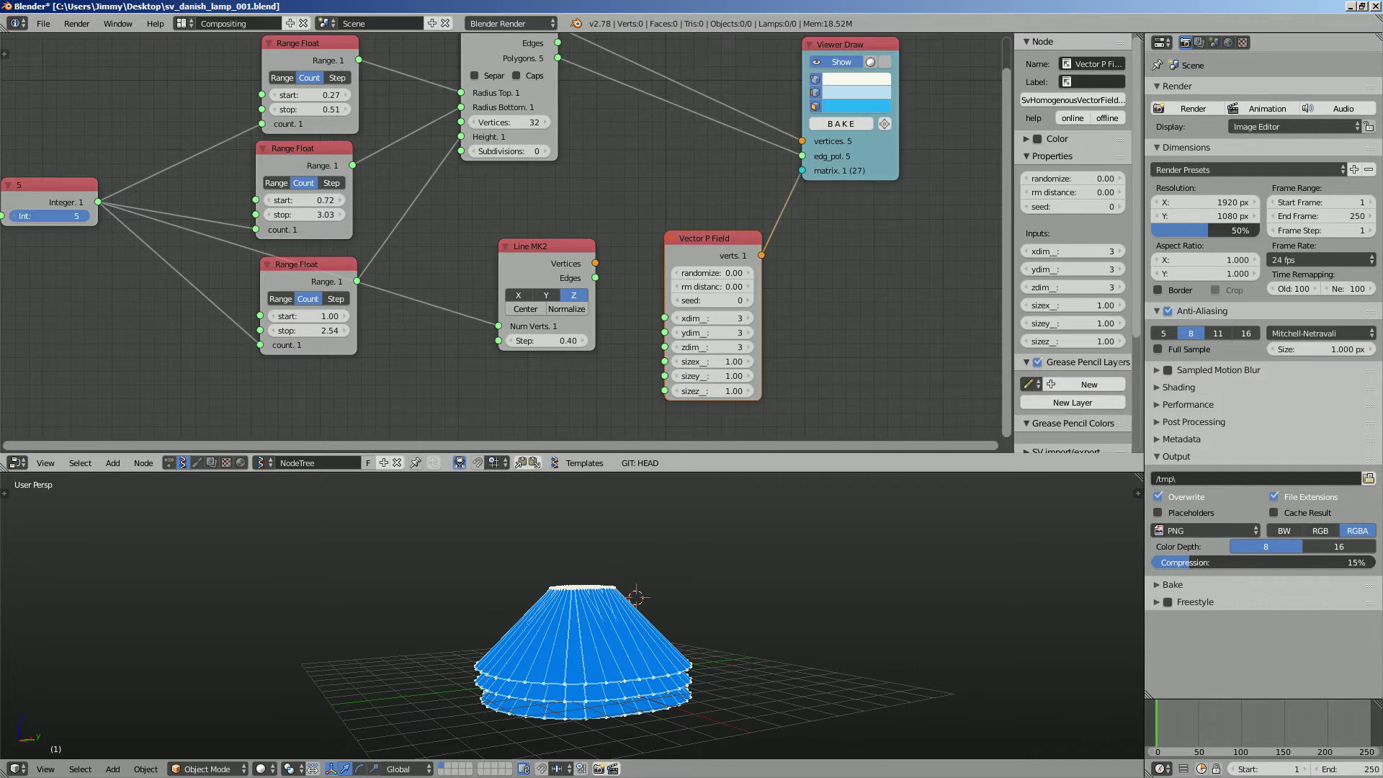
key("Return")
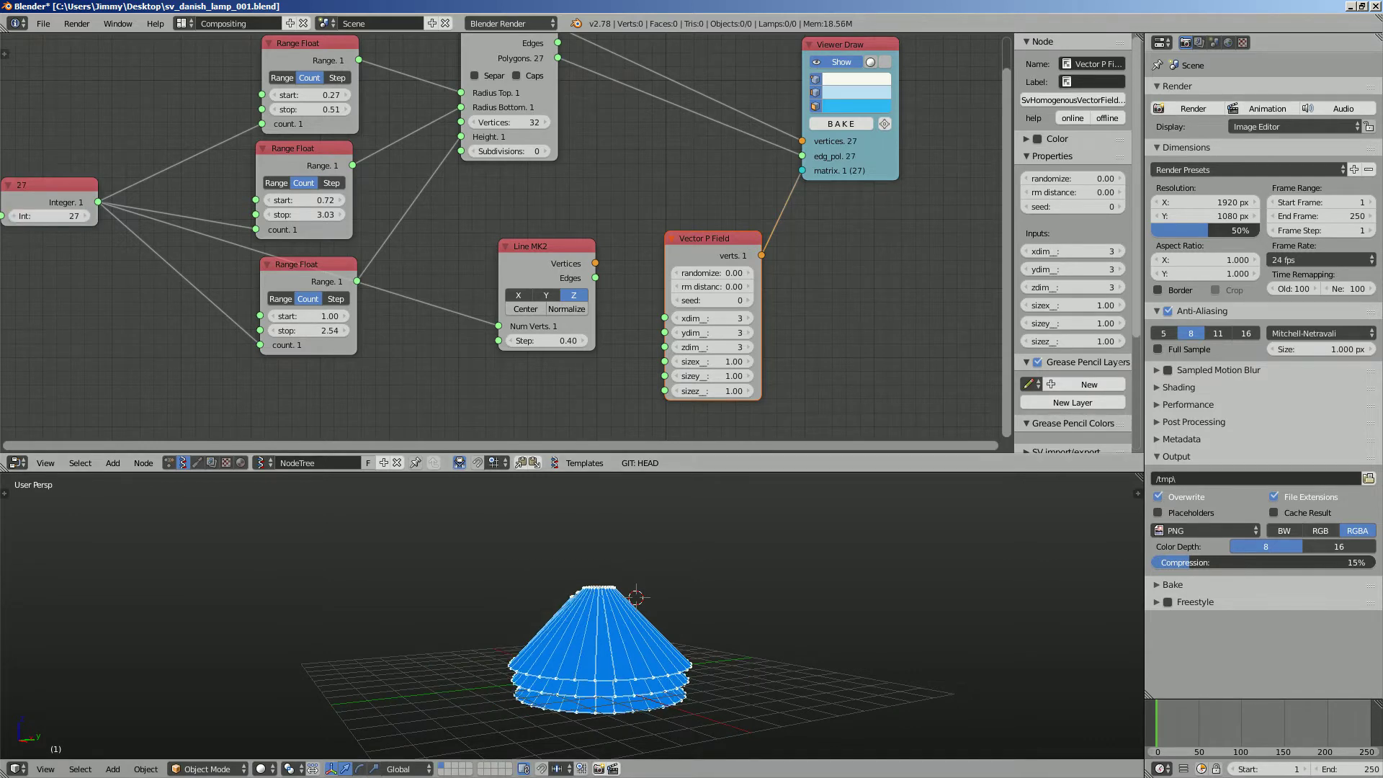
middle_click_drag(720, 569, 721, 608)
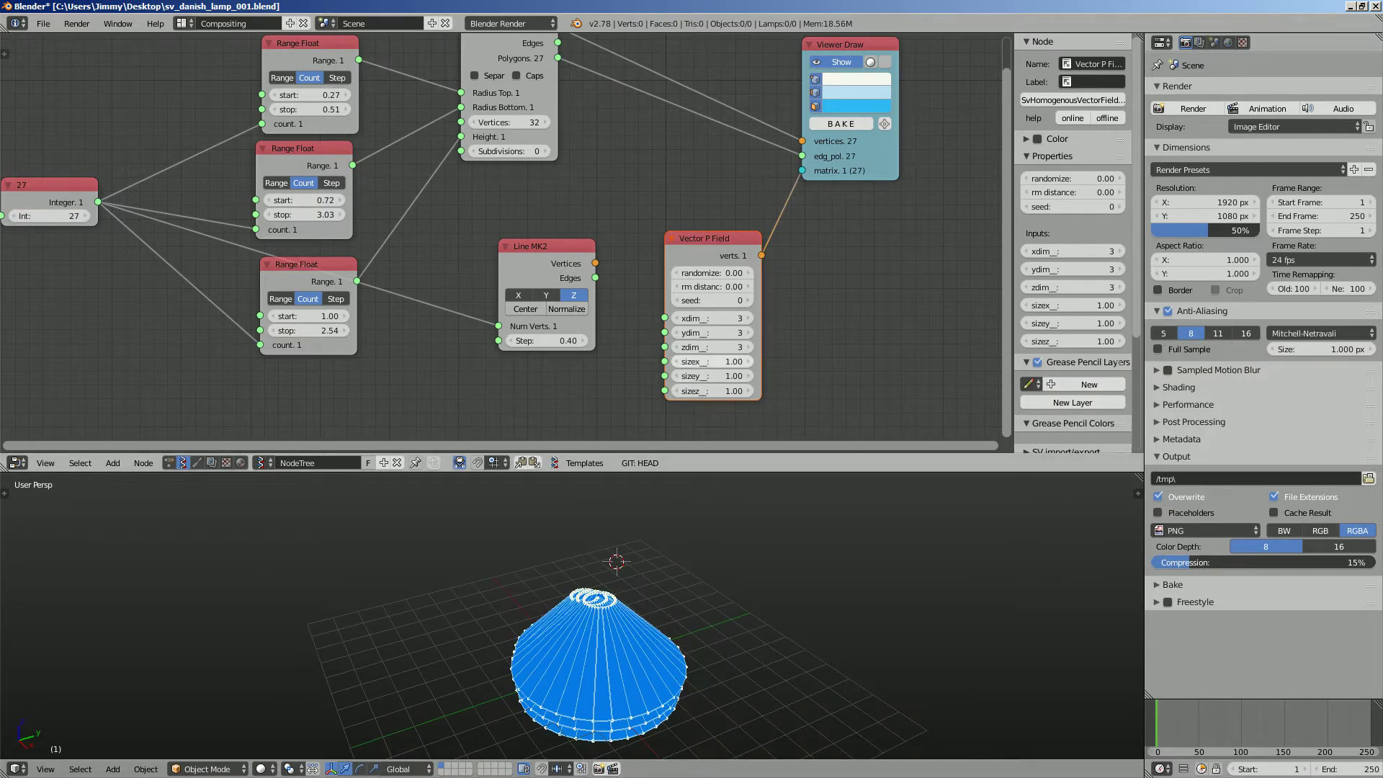
Set the Vector P Field's x, y and z sizes to 10.00 and save over the file
left_click_drag(709, 361, 737, 391)
middle_click_drag(692, 576, 806, 526)
middle_click_drag(576, 598, 576, 648)
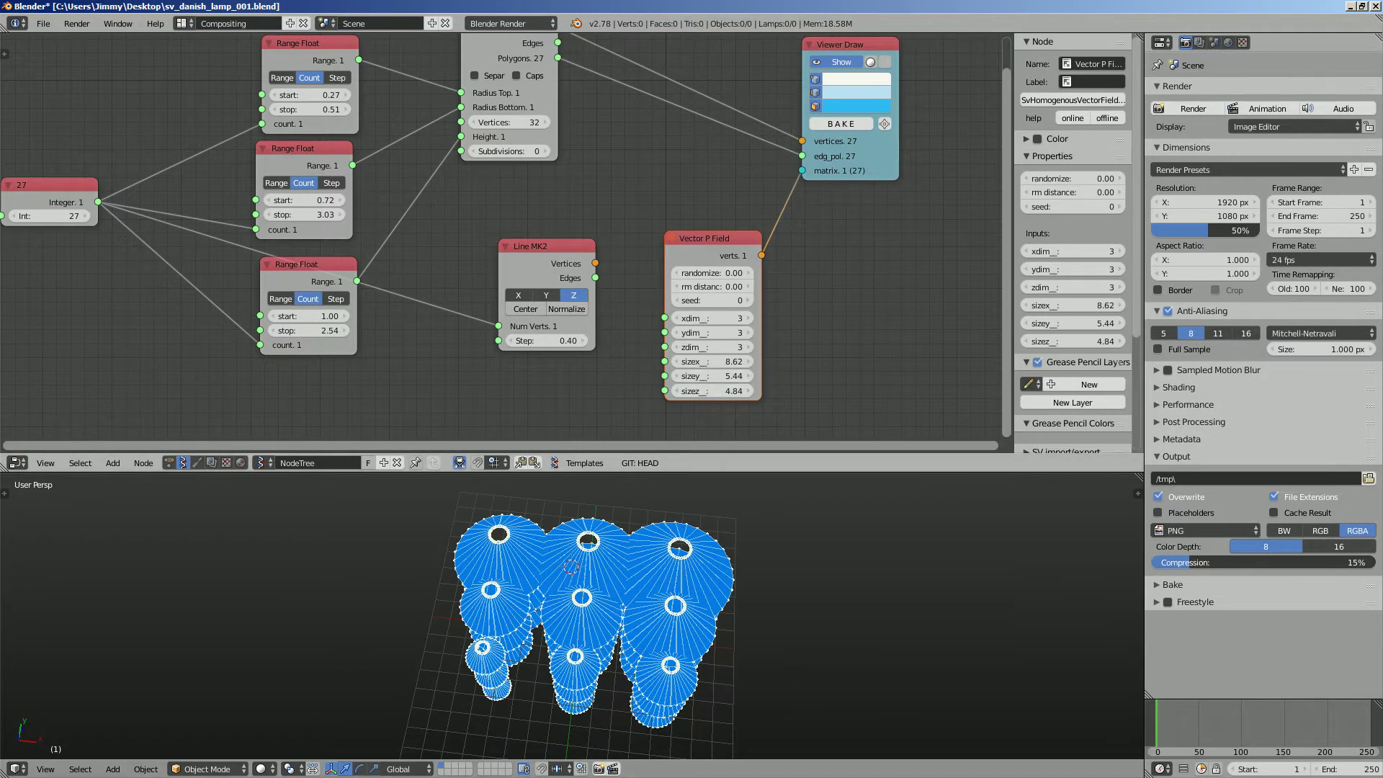
key("Return")
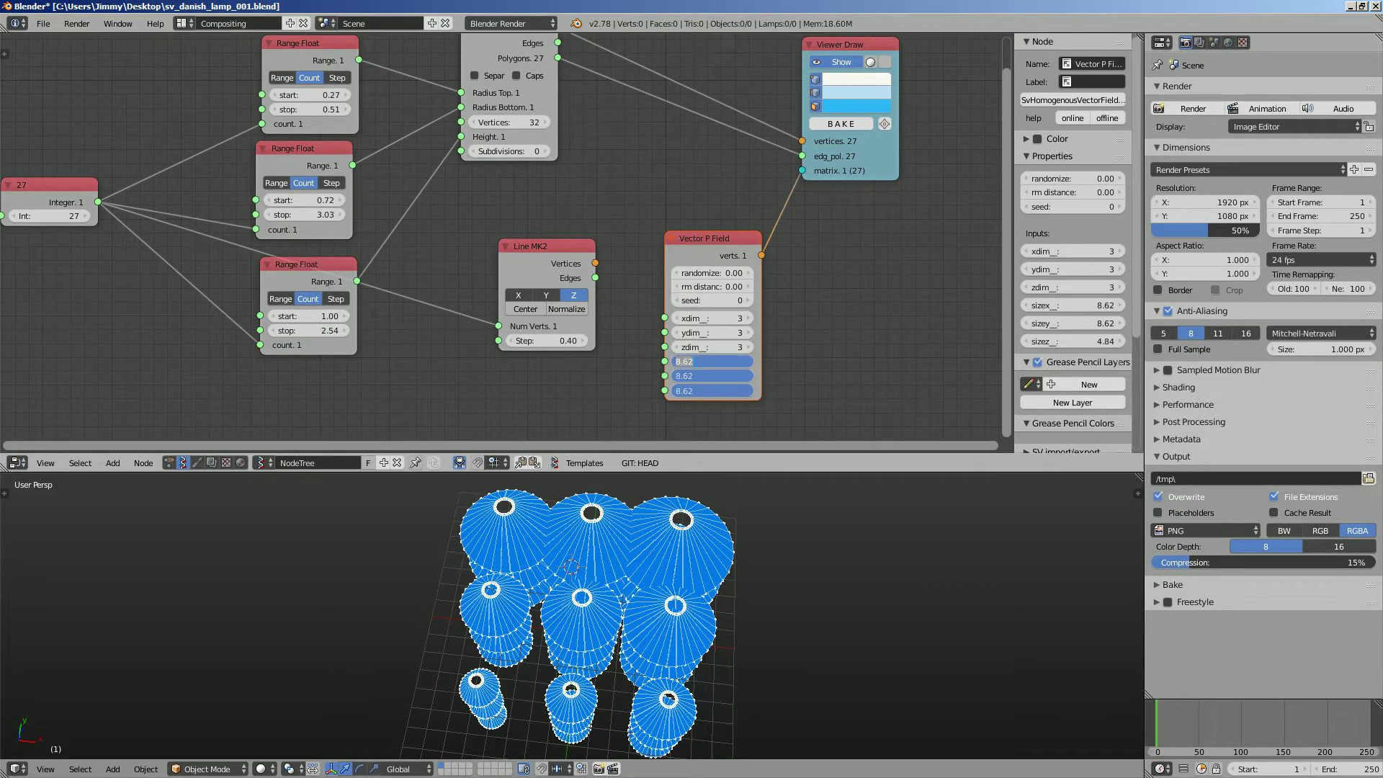
key("Return")
middle_click_drag(576, 648, 576, 598)
key("ctrl+s")
key("Return")
Enlarge the 3D view at the node editor's expense and set the height range's stop to 6.29
middle_click_drag(465, 551, 612, 551)
left_click_drag(612, 472, 612, 265)
middle_click_drag(612, 461, 793, 430)
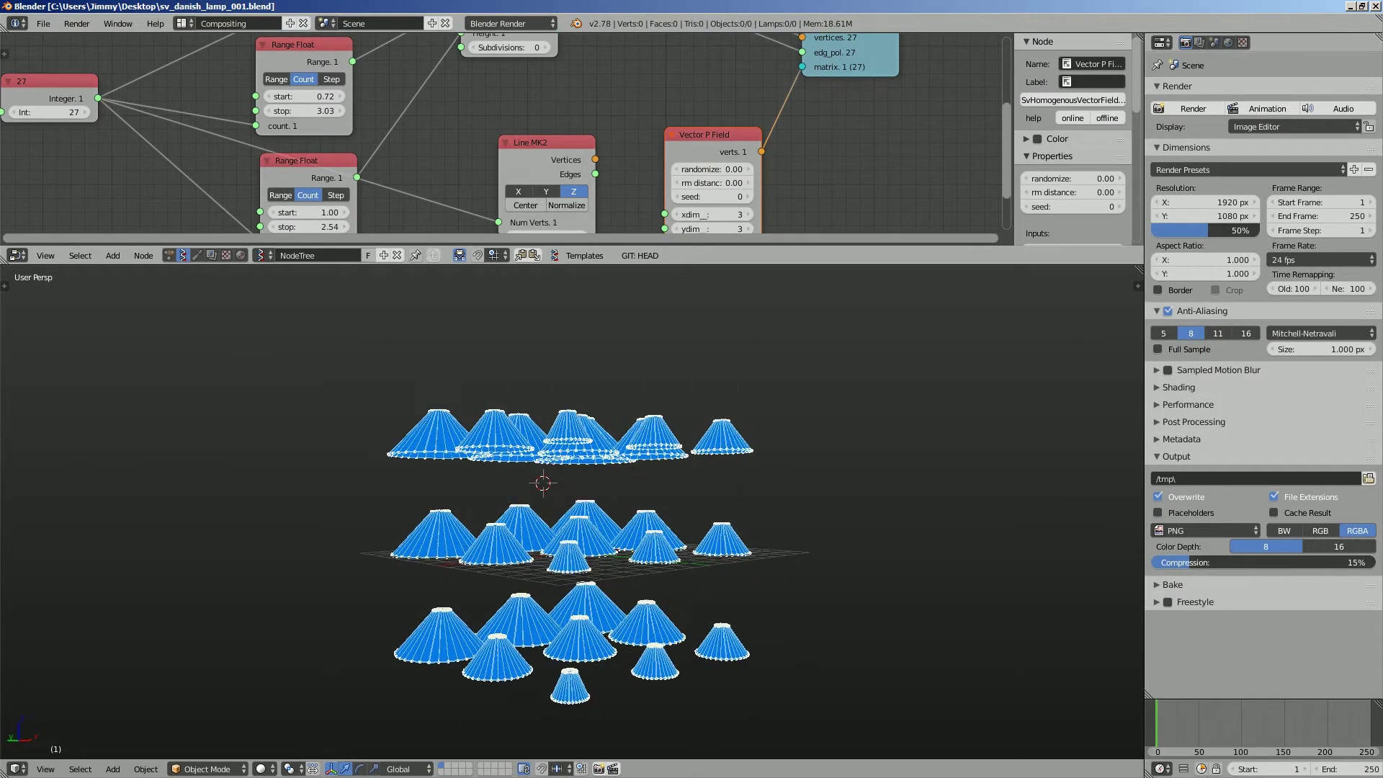
middle_click_drag(605, 472, 733, 445)
middle_click_drag(634, 166, 706, 126)
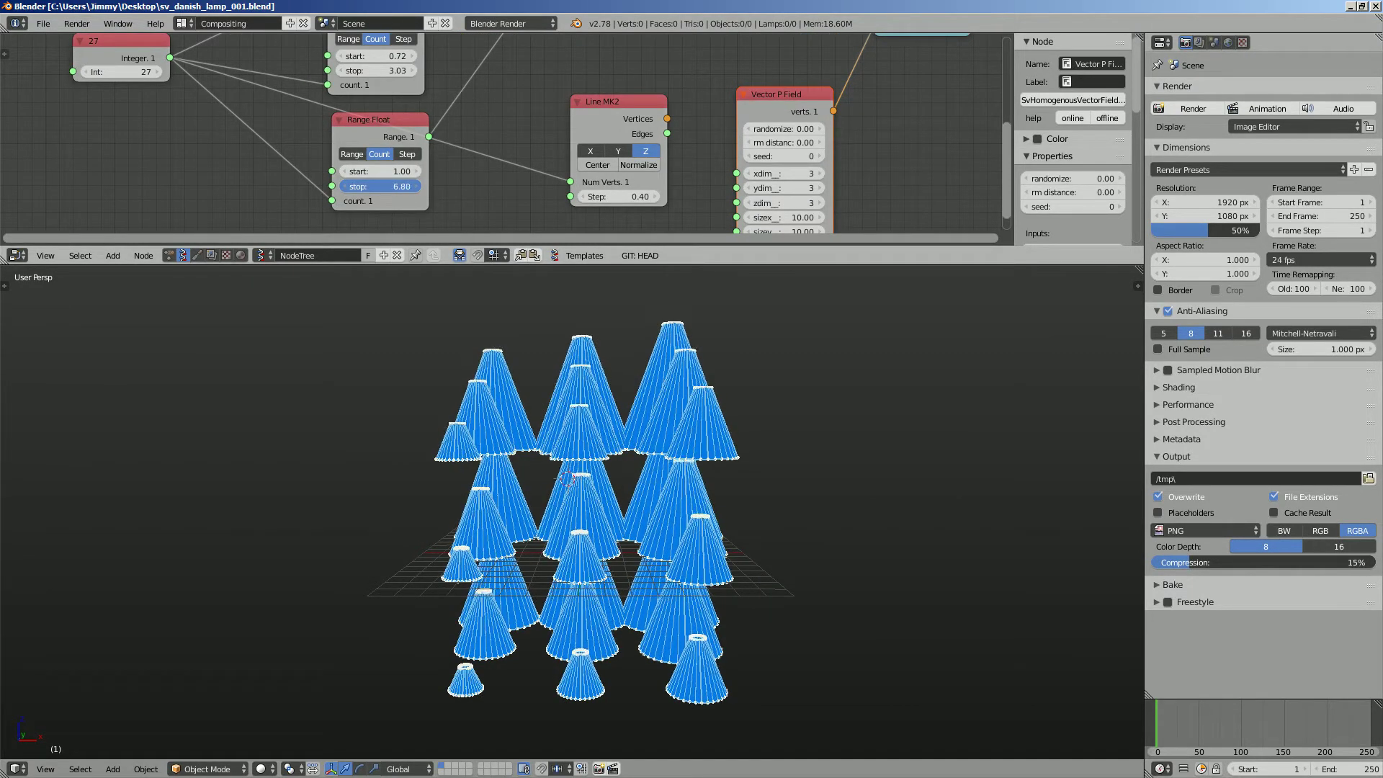
middle_click_drag(577, 490, 656, 559)
middle_click_drag(620, 159, 569, 144)
scroll(569, 144, "down", 1)
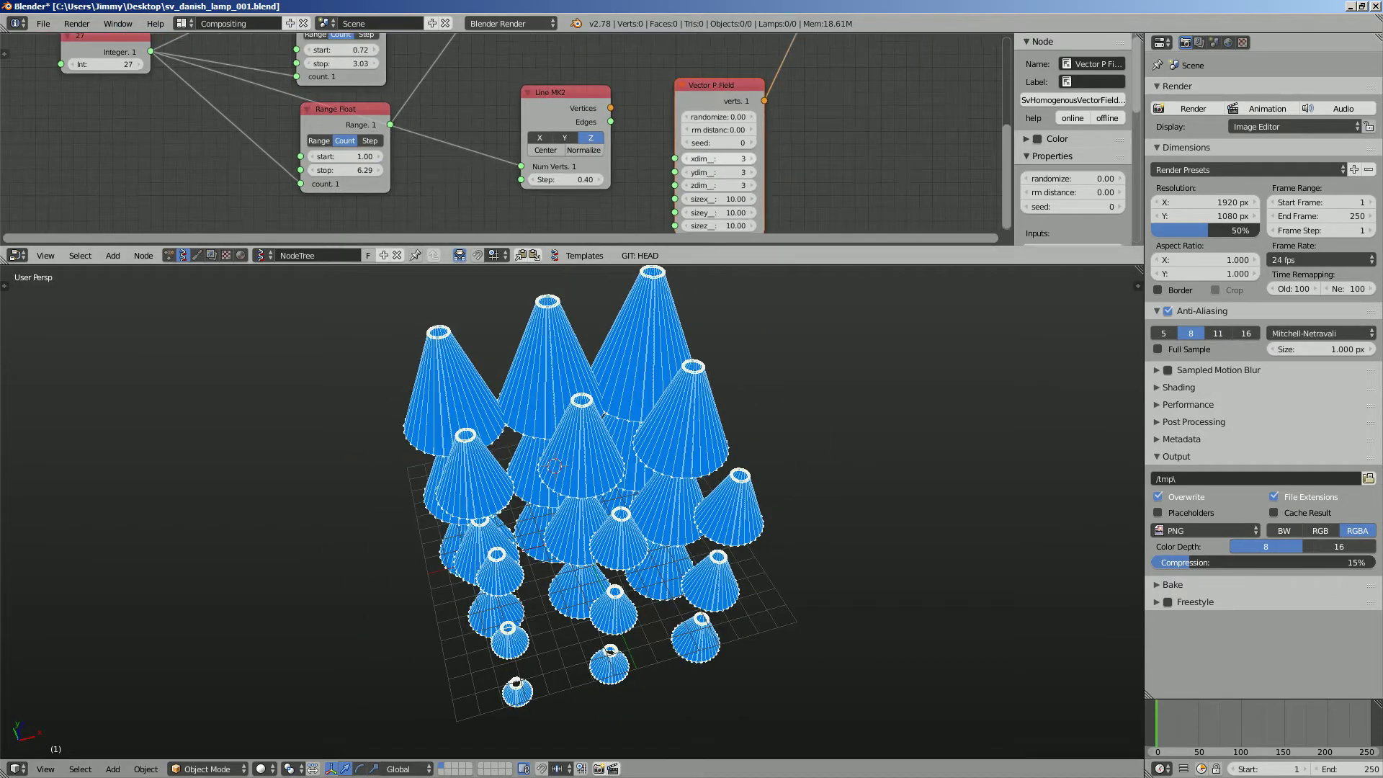
Set the Vector P Field's x, y and z dimensions to 5 and the shared integer to 125
left_click(751, 159)
left_click(751, 158)
left_click(751, 172)
left_click(751, 172)
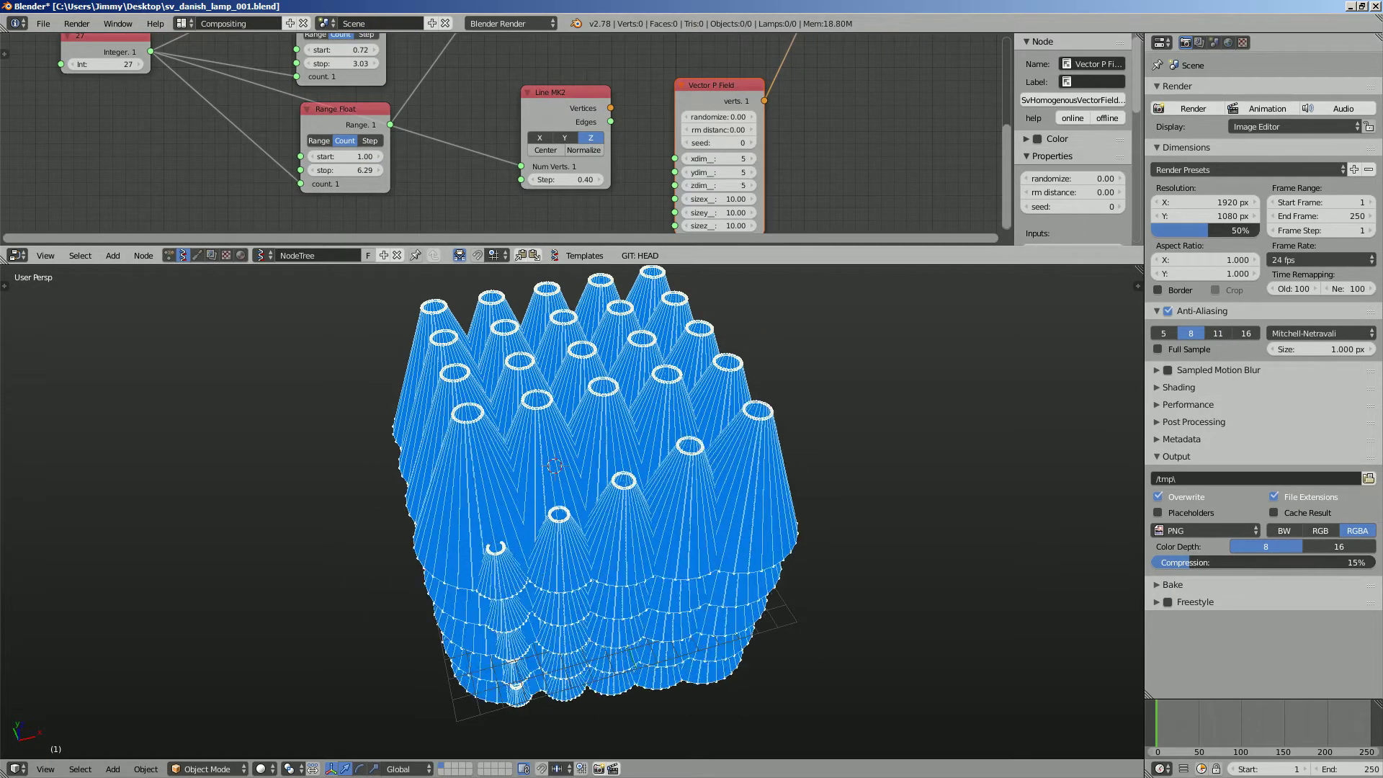
middle_click_drag(749, 180, 802, 216)
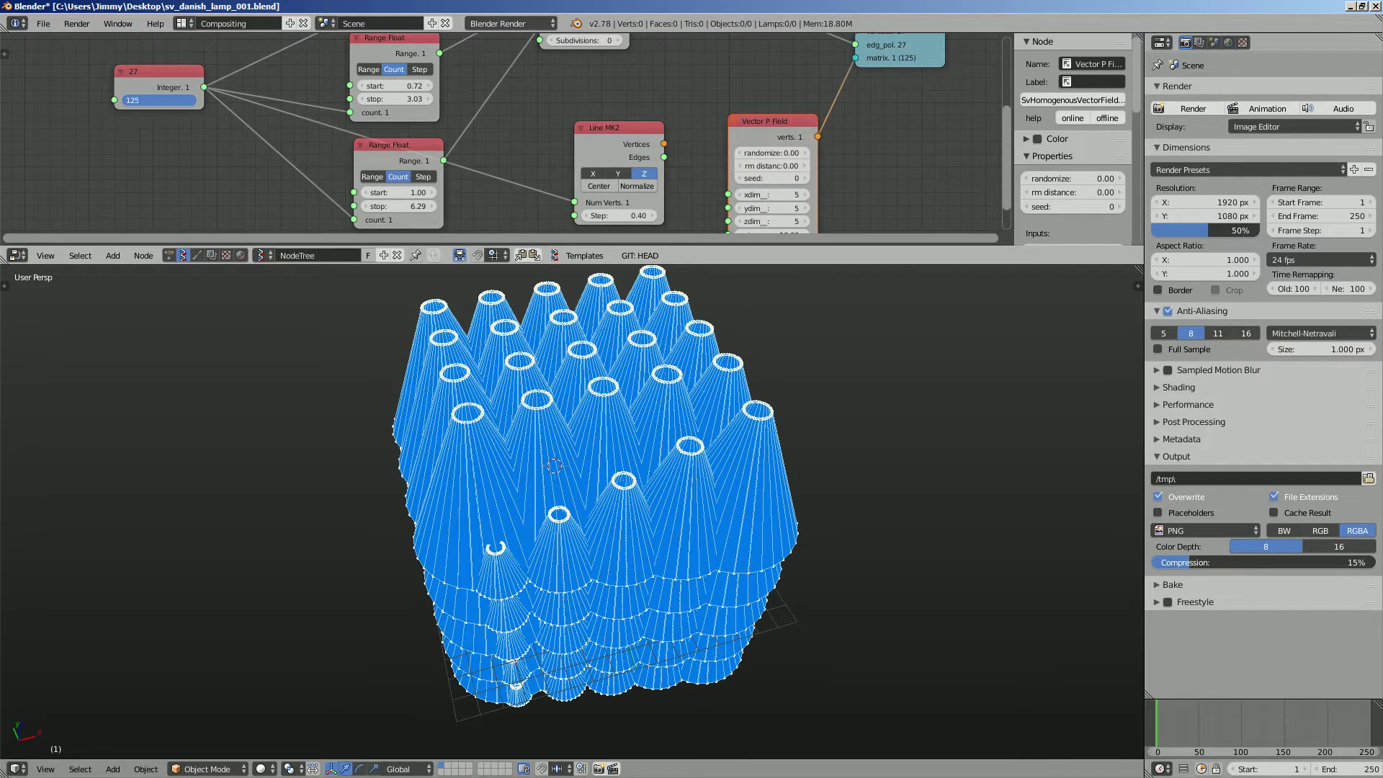
key("Return")
Set the Vector P Field's x, y and z sizes to 20.00 and save over the file
middle_click_drag(778, 152, 753, 118)
middle_click_drag(752, 173, 741, 130)
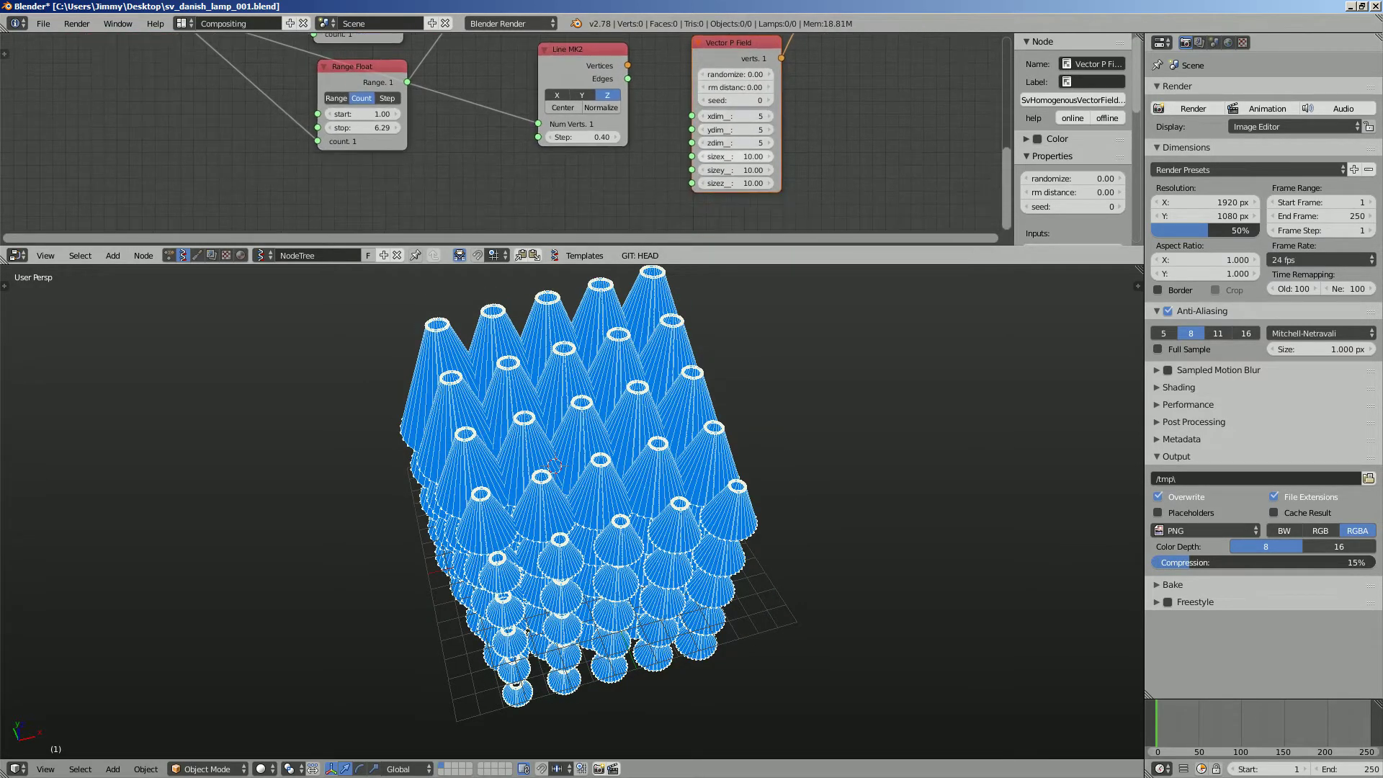
left_click_drag(735, 183, 764, 174)
middle_click_drag(706, 461, 695, 324)
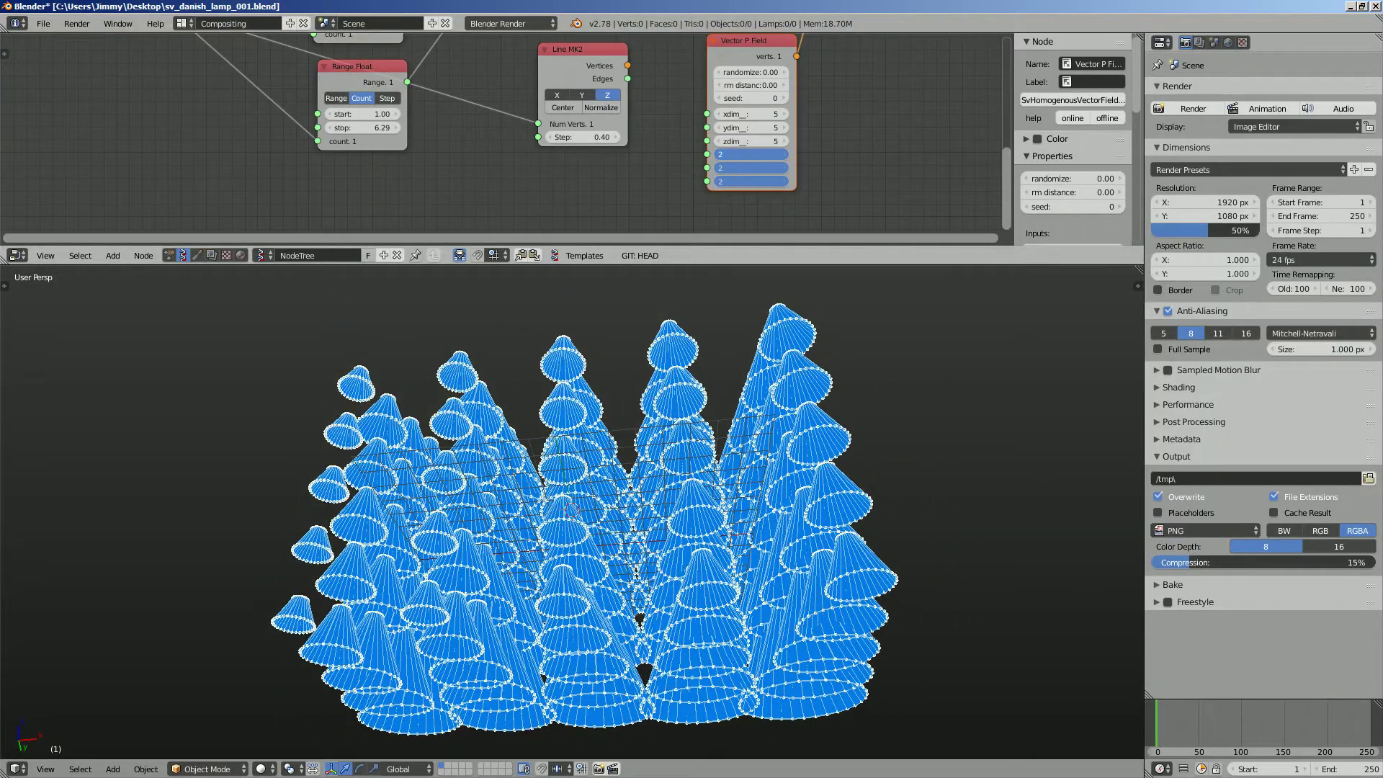
middle_click_drag(576, 396, 826, 426)
middle_click_drag(648, 433, 749, 432)
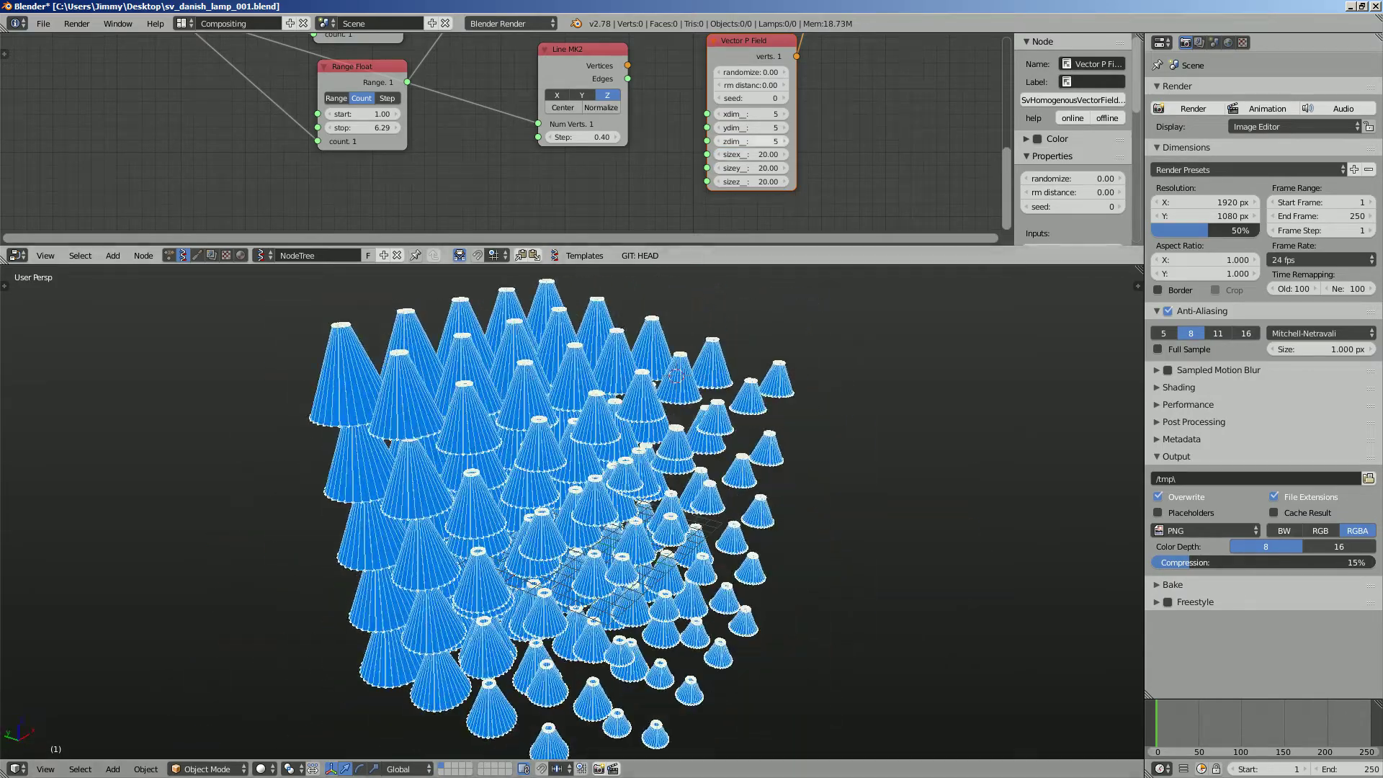
middle_click_drag(649, 58, 577, 247)
middle_click_drag(576, 446, 602, 404)
key("ctrl+s")
key("Return")
Switch to Firefox's danish lamp image results and preview the tiered snowball pendant and the wavy white globe lamp
key("alt+Tab")
scroll(440, 432, "down", 8)
scroll(442, 562, "down", 5)
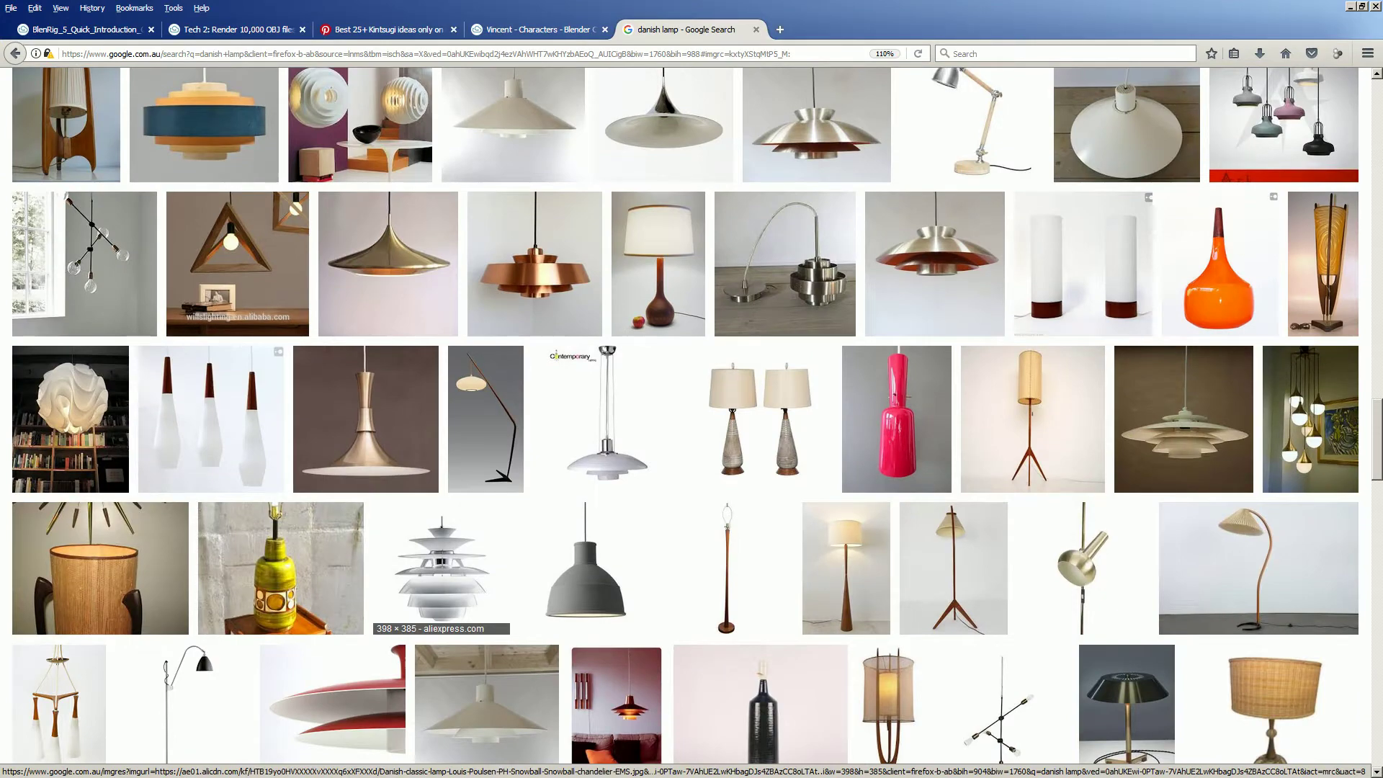
left_click(442, 576)
scroll(441, 504, "up", 8)
left_click(70, 324)
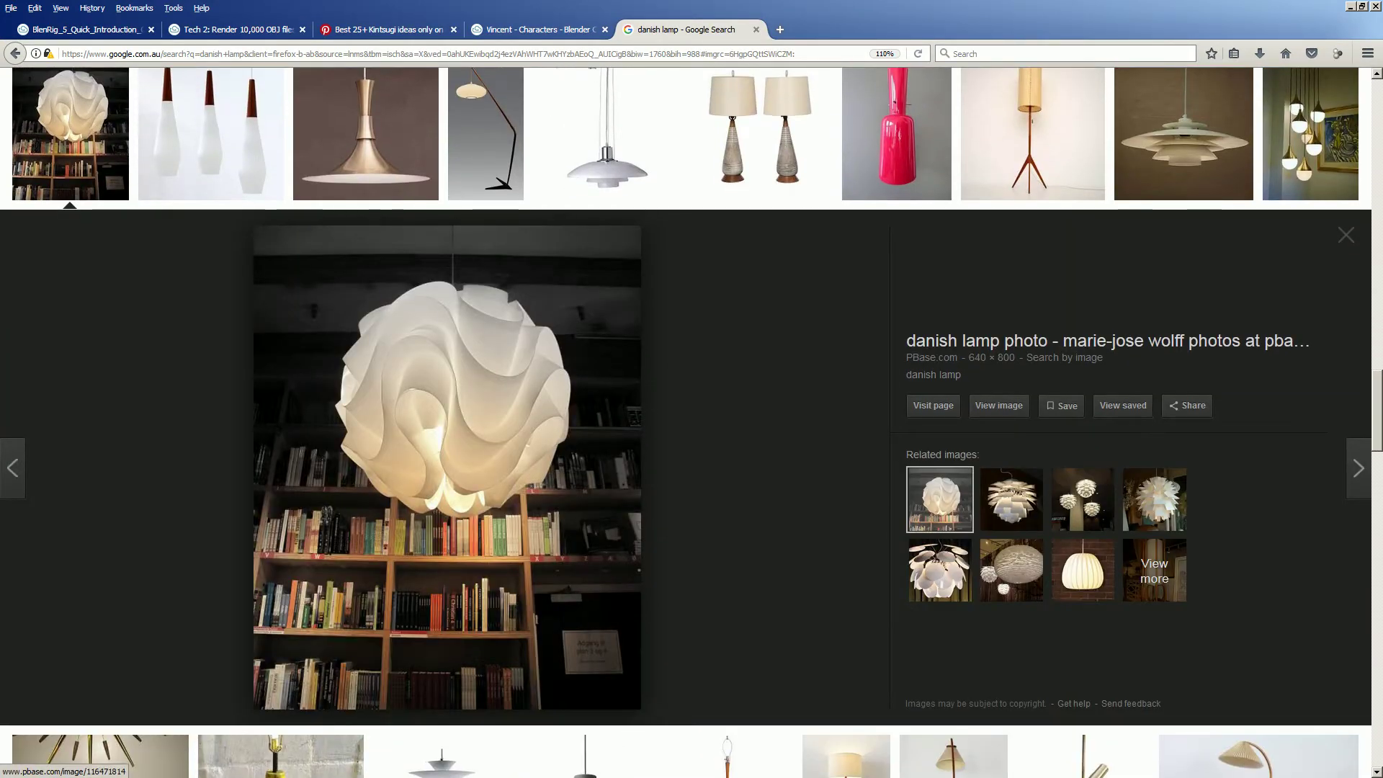
Browse further through the lamp images and preview the orange anglepoise desk lamp
scroll(738, 518, "down", 4)
scroll(738, 518, "down", 5)
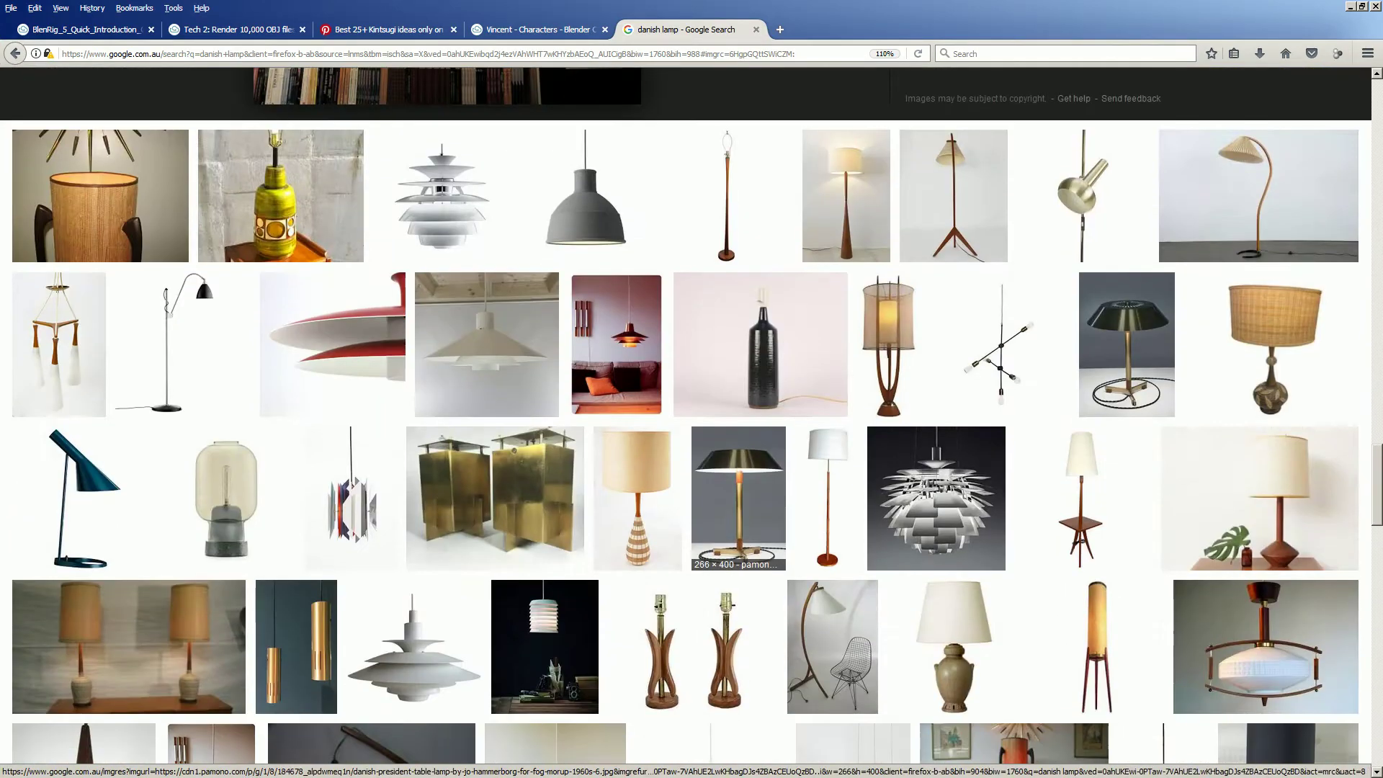
scroll(764, 555, "down", 15)
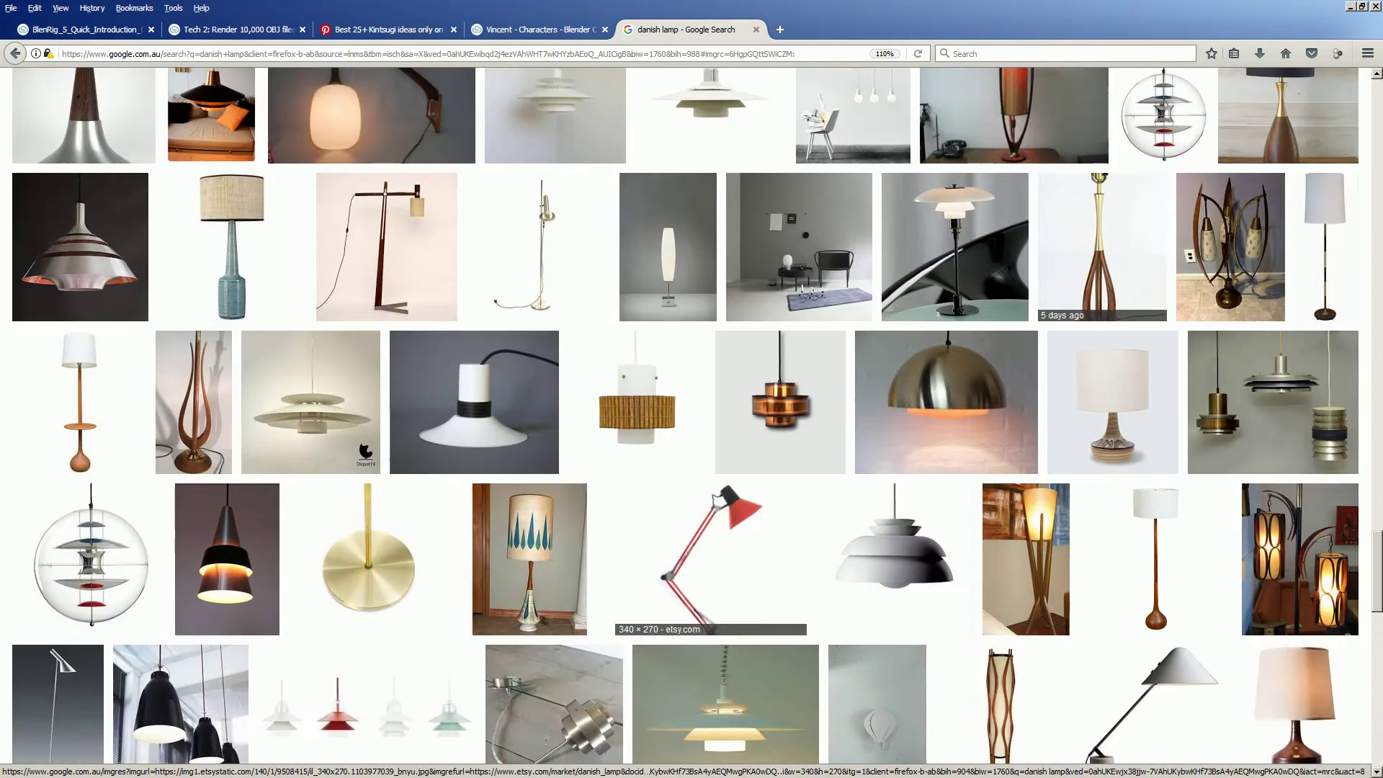
scroll(764, 555, "up", 1)
scroll(781, 612, "down", 5)
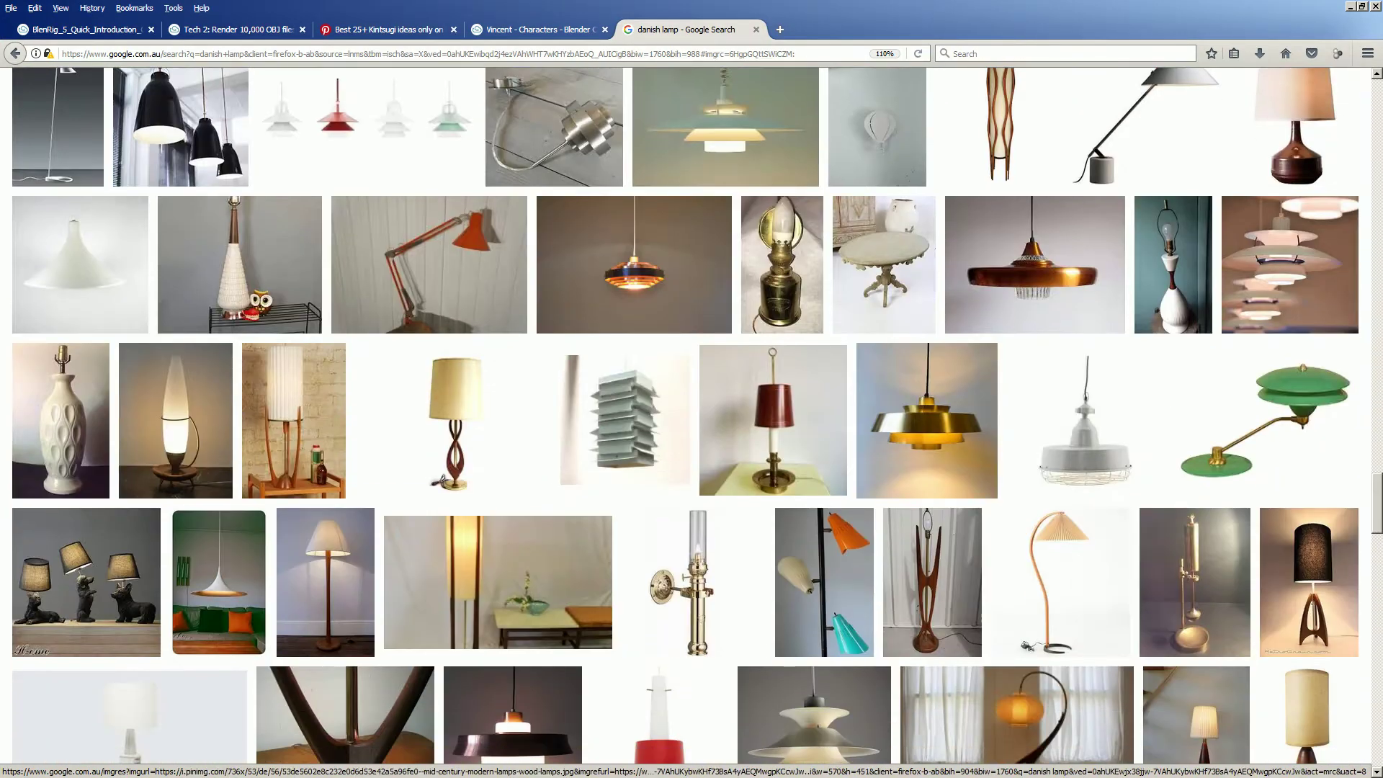
left_click(429, 264)
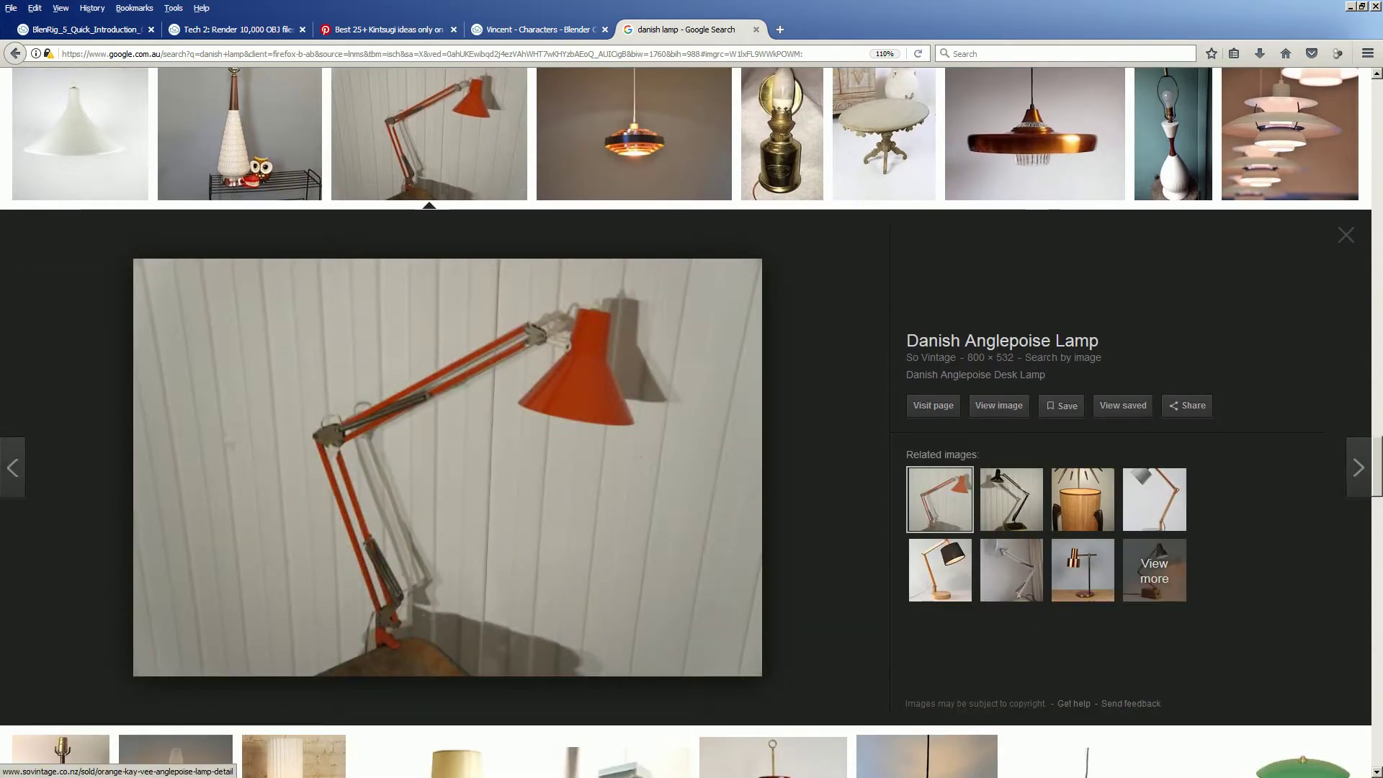
Preview the brass tiered pendant and the stacked rectangular lamp in the image results
scroll(927, 145, "down", 10)
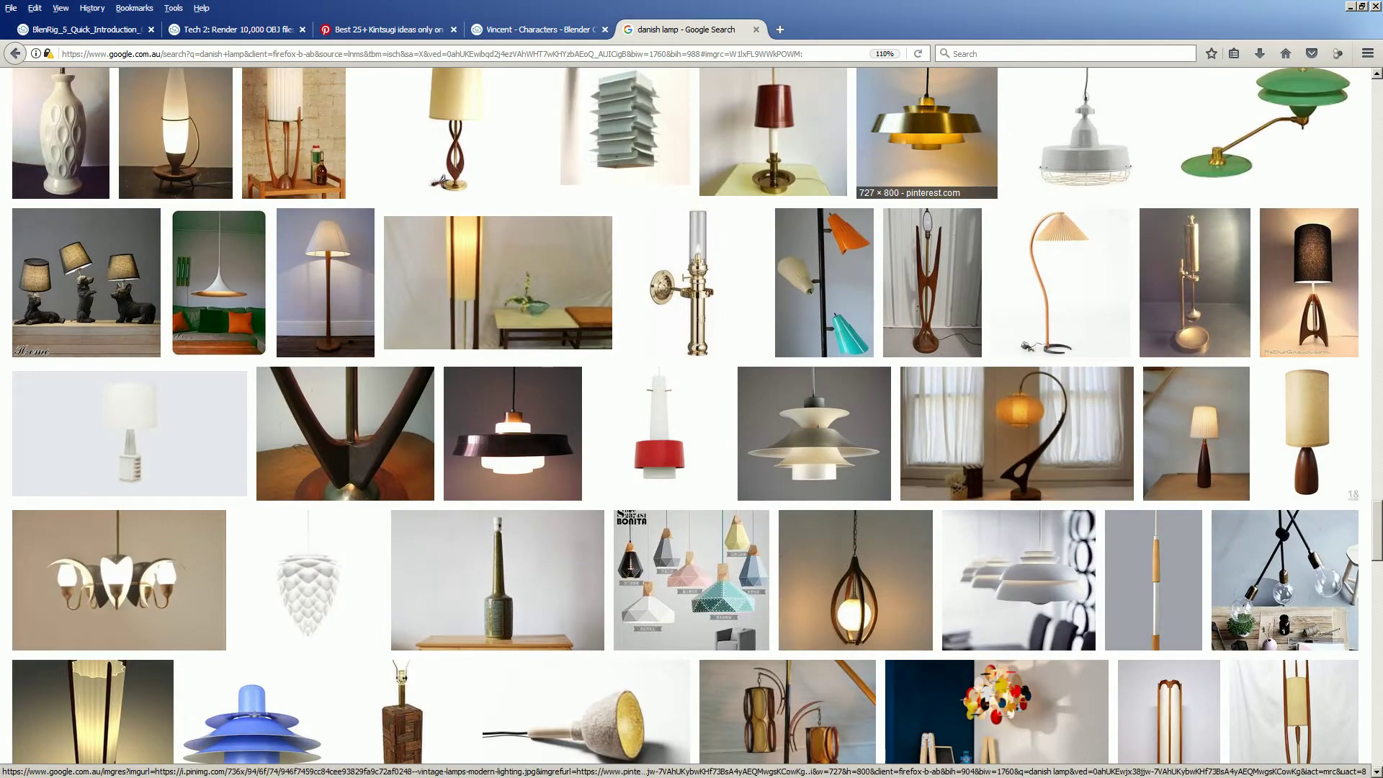
left_click(926, 137)
left_click(625, 126)
scroll(692, 375, "down", 6)
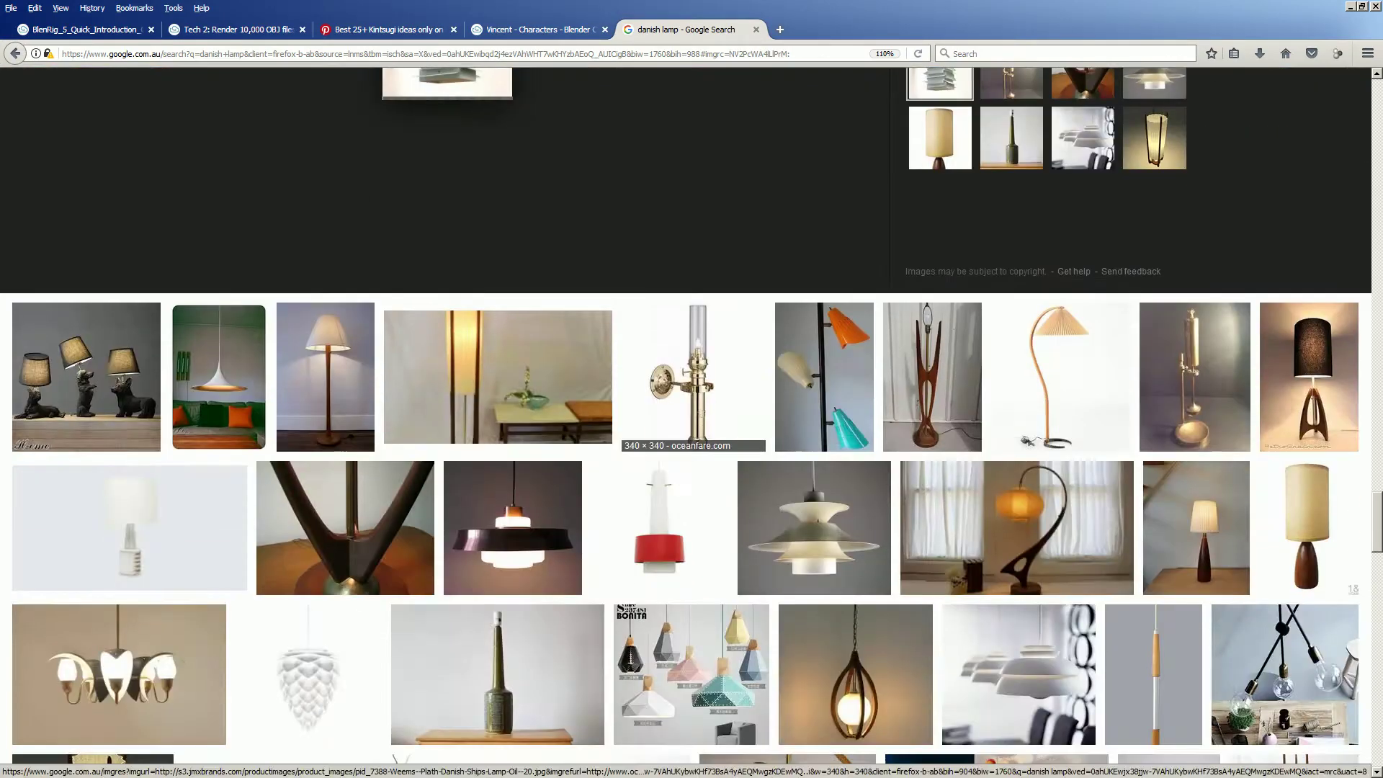
Preview the blue layered hanging lamp and examine the remaining lamp designs down to the end of the results
scroll(692, 374, "down", 8)
scroll(252, 389, "up", 2)
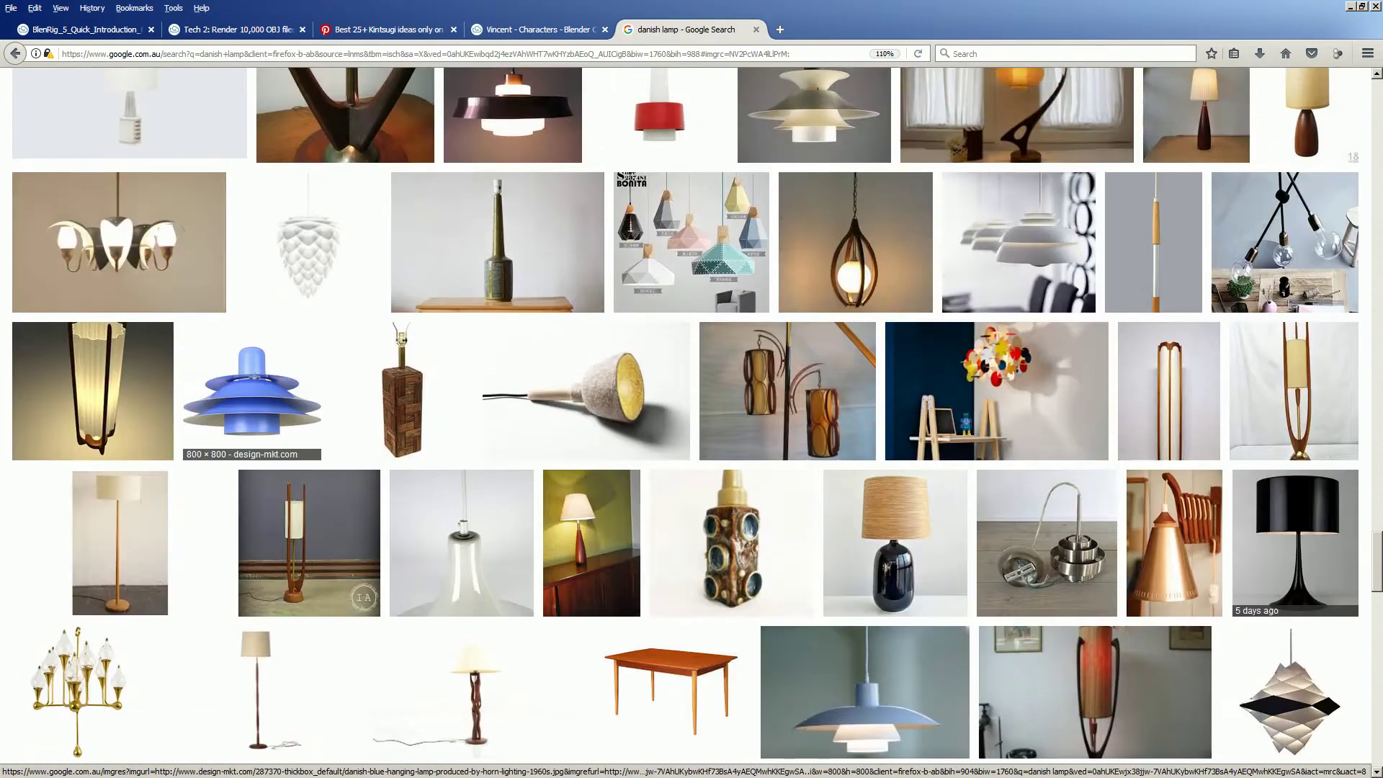
left_click(252, 389)
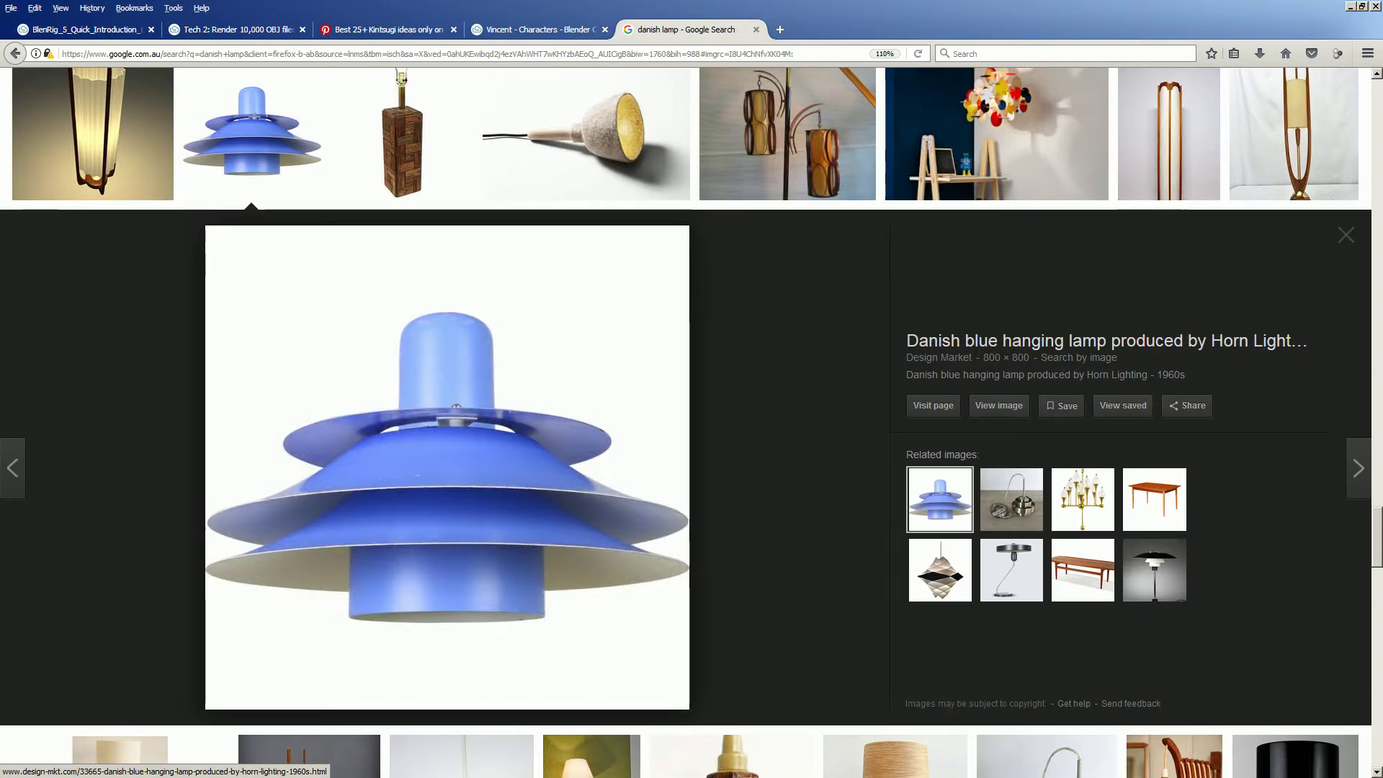
scroll(900, 547, "down", 9)
scroll(901, 548, "down", 15)
scroll(857, 504, "down", 5)
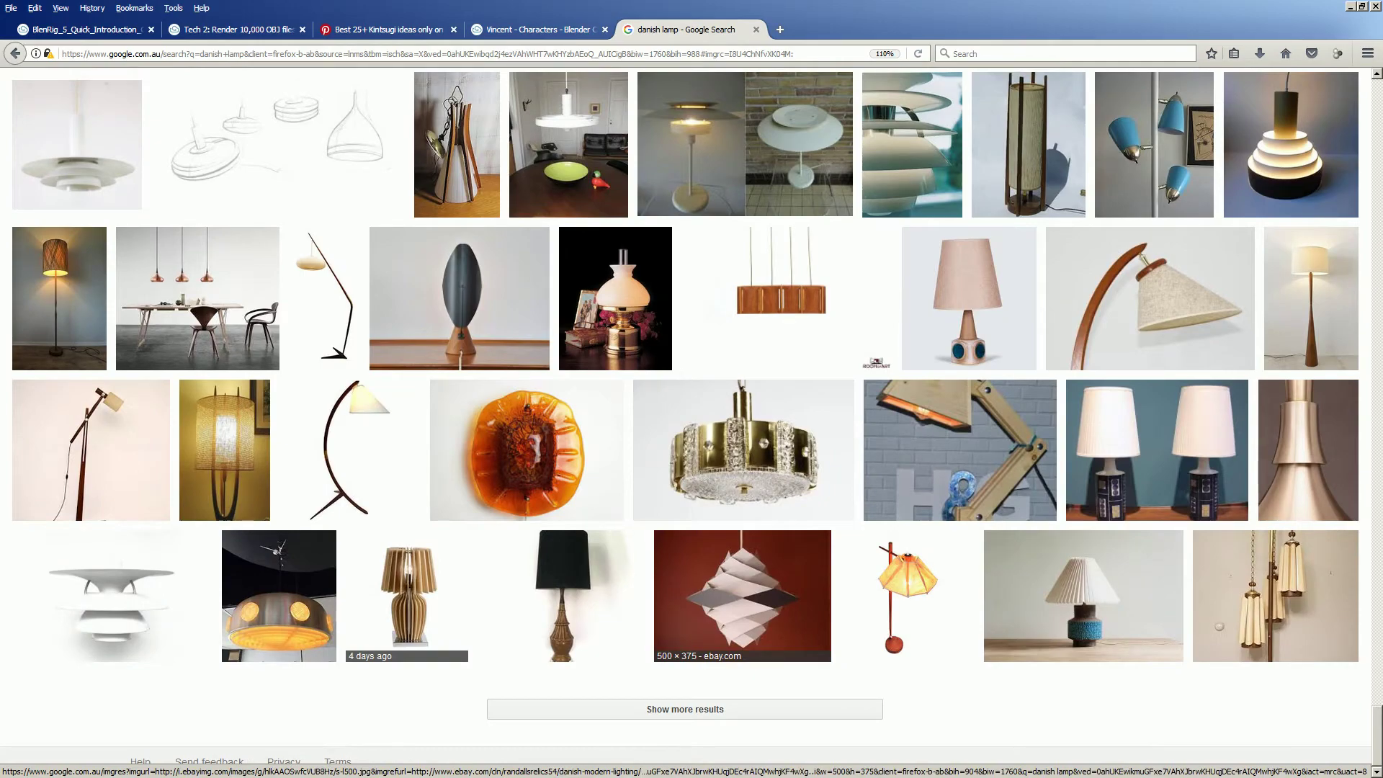
Browse back up through the danish lamp image results to look over the layered pendant designs
scroll(871, 569, "up", 1)
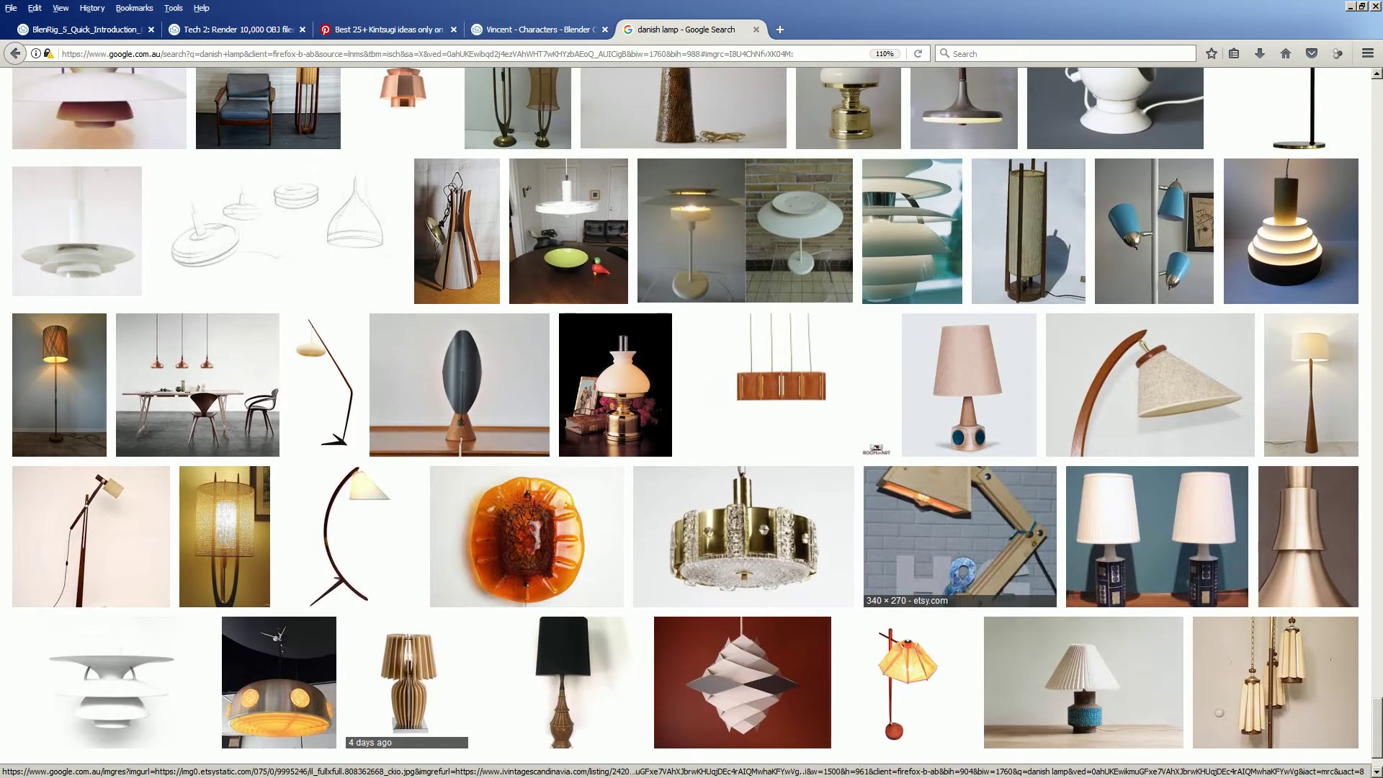
scroll(685, 432, "up", 4)
scroll(749, 475, "up", 3)
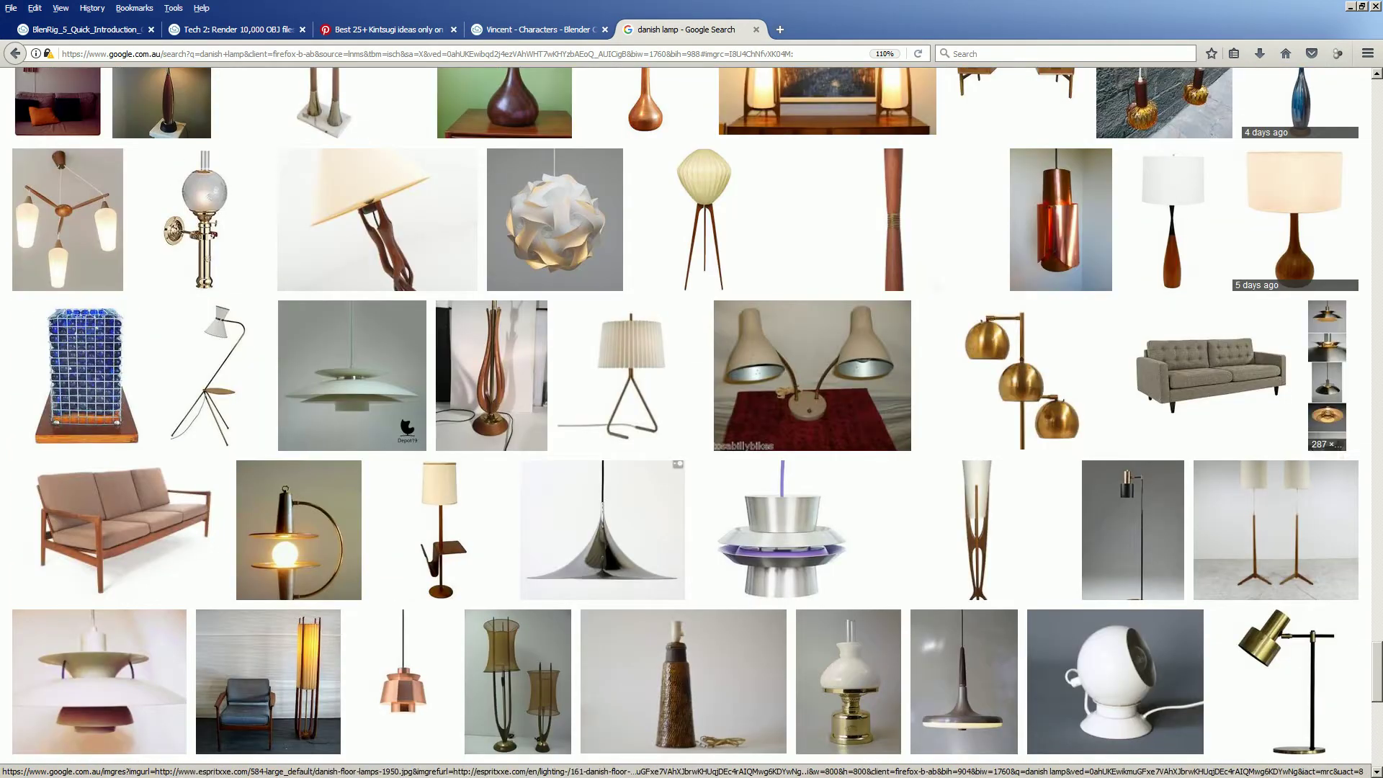
left_click_drag(1377, 674, 1377, 546)
scroll(1059, 533, "up", 7)
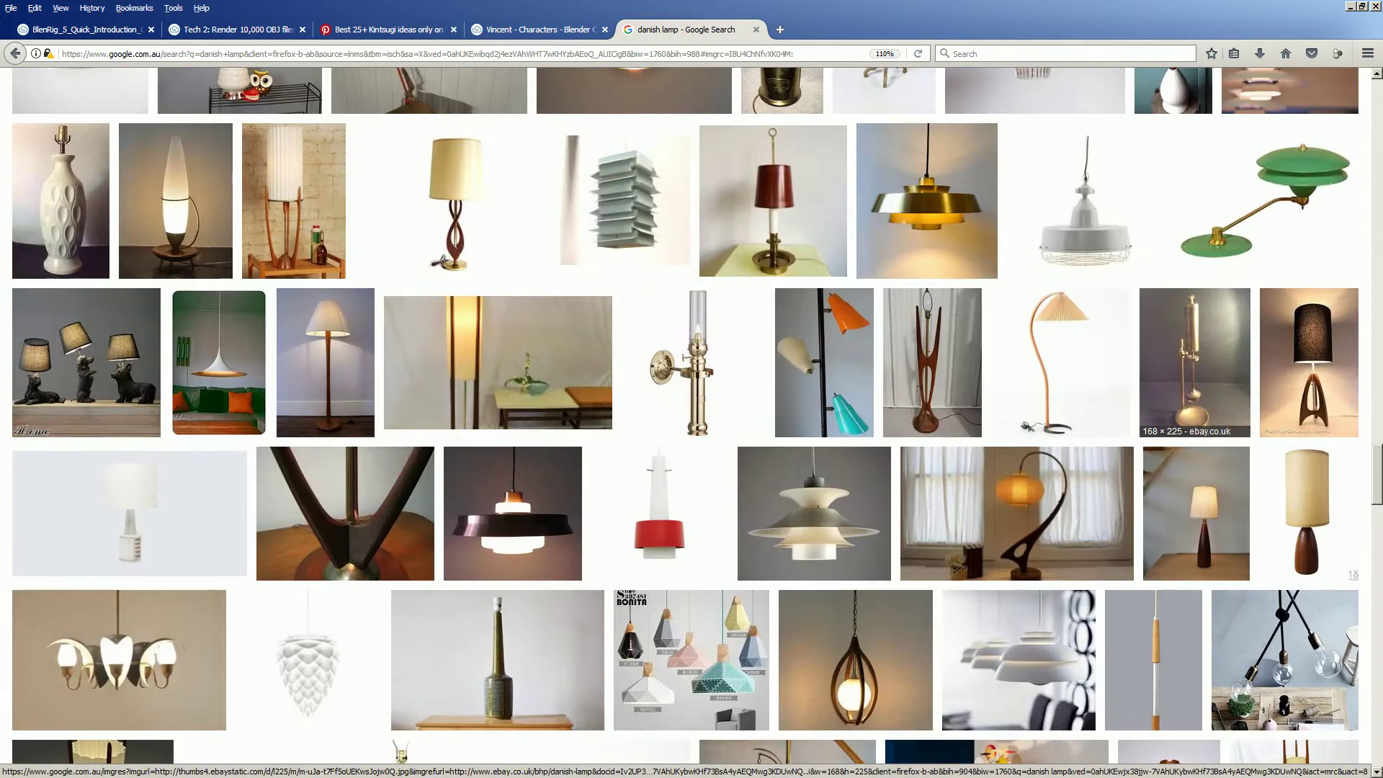
scroll(1059, 533, "up", 2)
scroll(1058, 533, "up", 3)
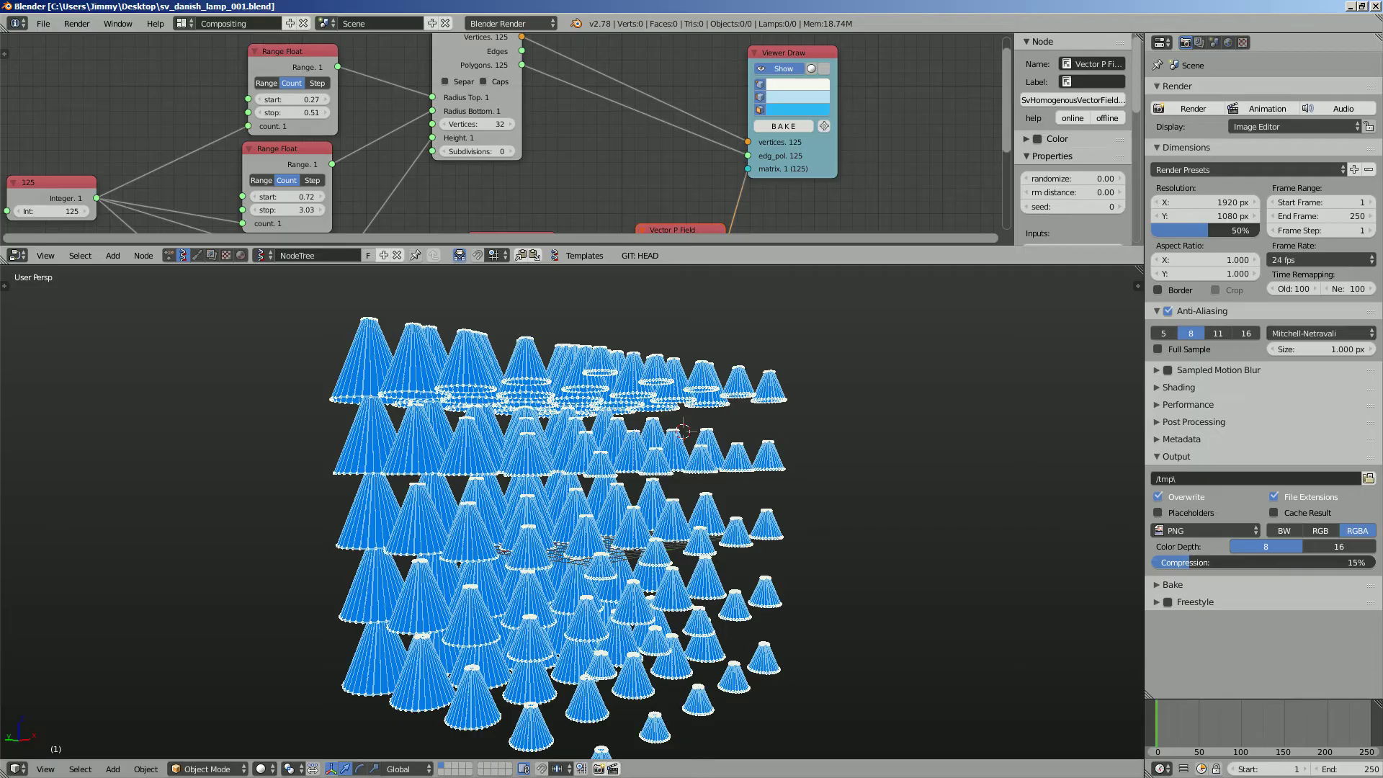
Switch to Blender and connect the Line node's vertices to the Viewer Draw matrix input in place of the vector field
middle_click_drag(648, 504, 544, 502)
scroll(548, 194, "down", 2)
middle_click_drag(548, 194, 544, 112)
left_click_drag(652, 134, 709, 82)
middle_click_drag(669, 432, 705, 523)
scroll(705, 522, "up", 3)
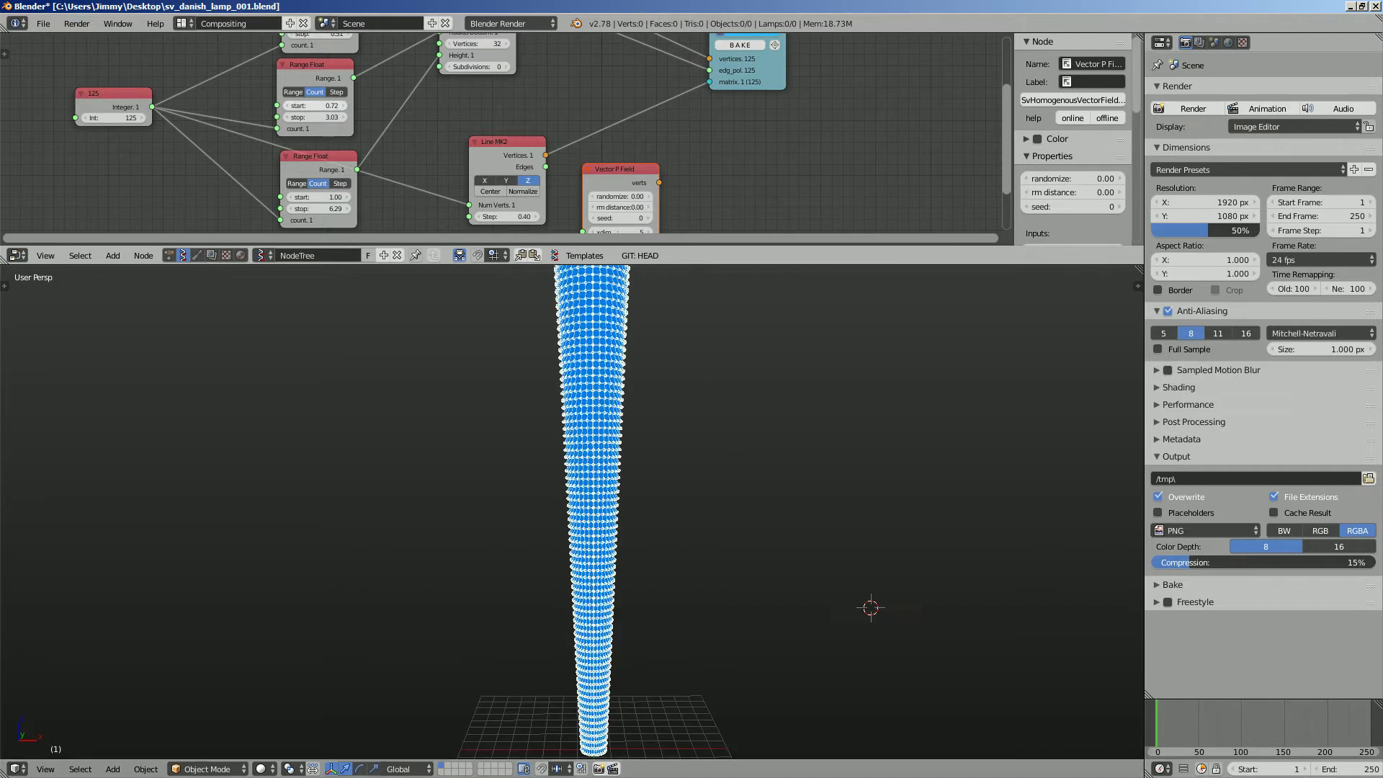
Set the shared integer node that drives the layer count to 5
middle_click_drag(321, 108, 328, 108)
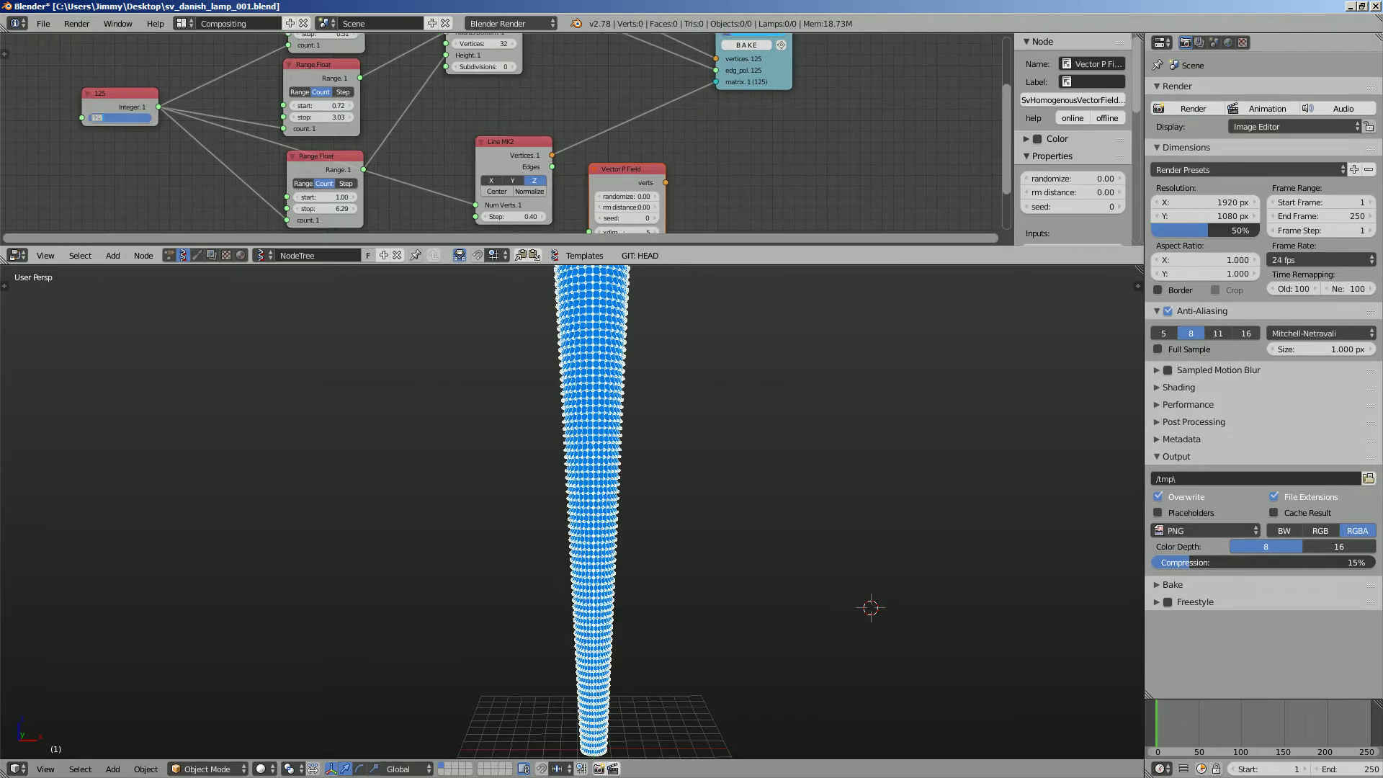
type("5")
key("Return")
scroll(912, 496, "up", 3)
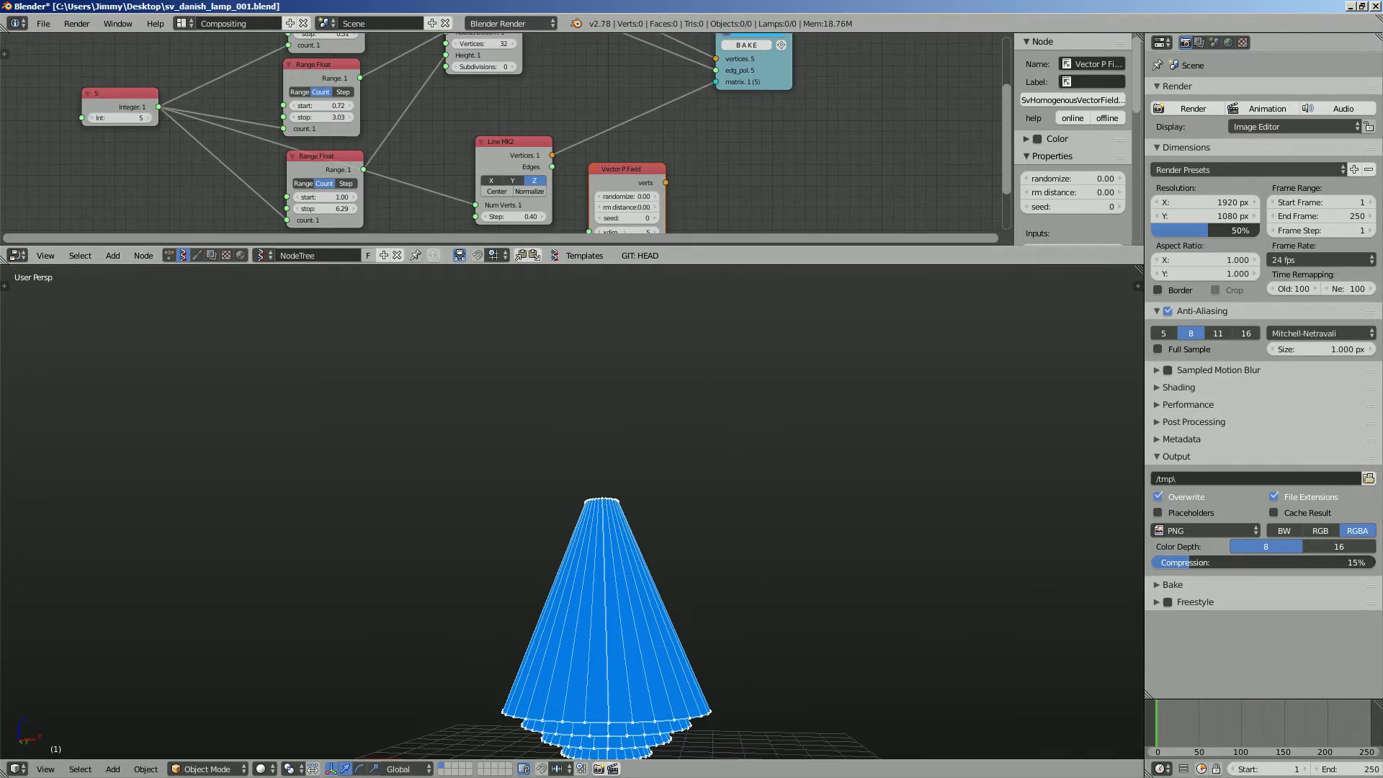
scroll(573, 547, "up", 2)
middle_click_drag(573, 547, 536, 440, "shift")
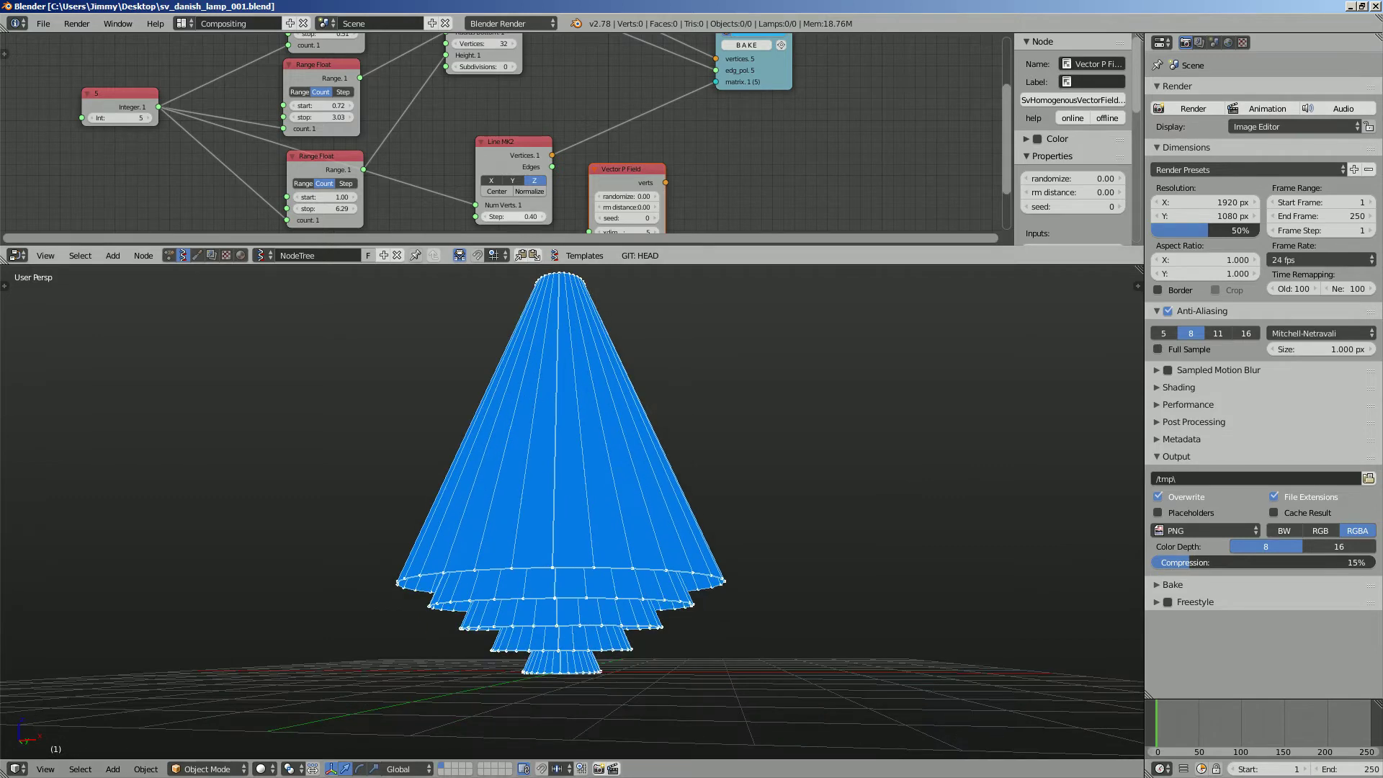
Set the Line node's step to 0.38 while checking the layer spacing
left_click_drag(514, 216, 498, 217)
middle_click_drag(562, 461, 565, 396)
left_click_drag(513, 217, 529, 216)
middle_click_drag(562, 433, 565, 458)
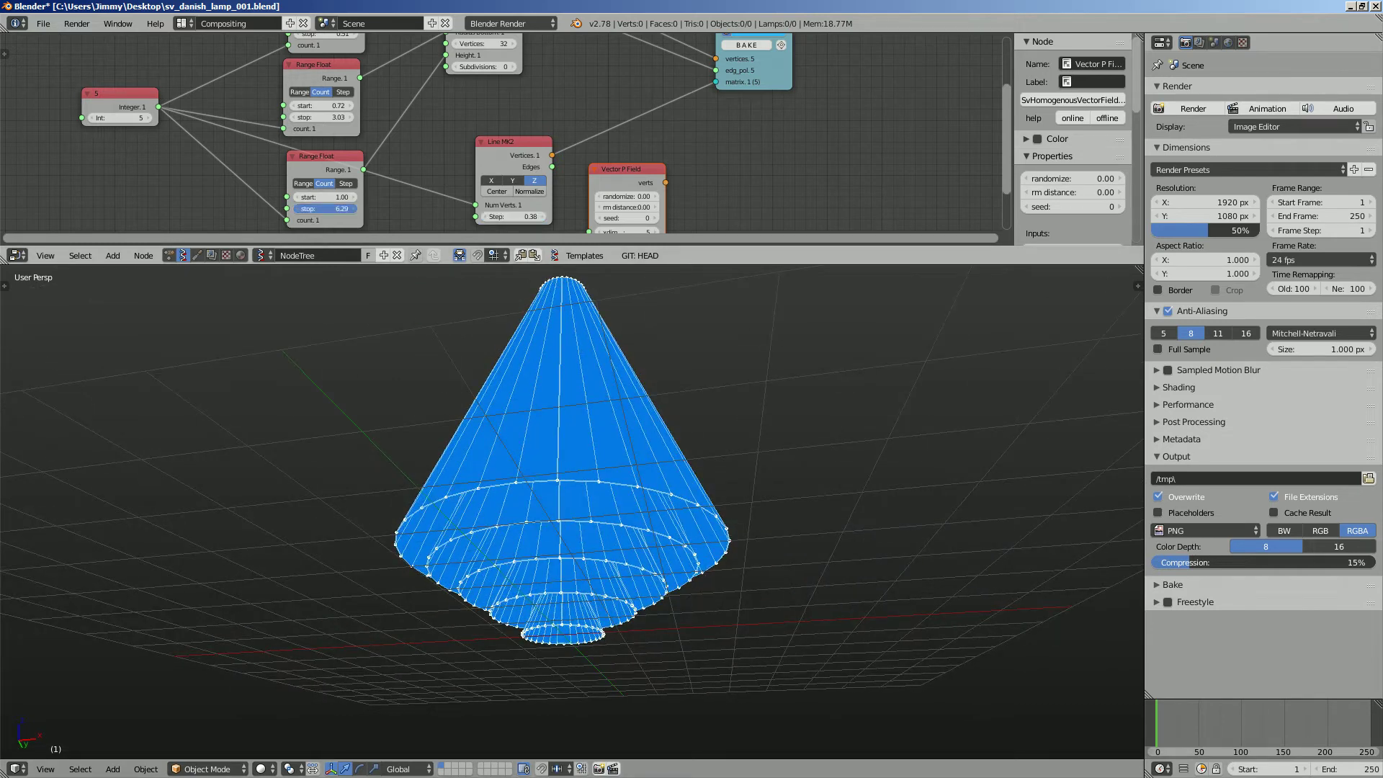
Set the height Range Float to start 7.97 and stop 6.43, and save the file
left_click_drag(325, 209, 319, 208)
middle_click_drag(447, 381, 449, 540)
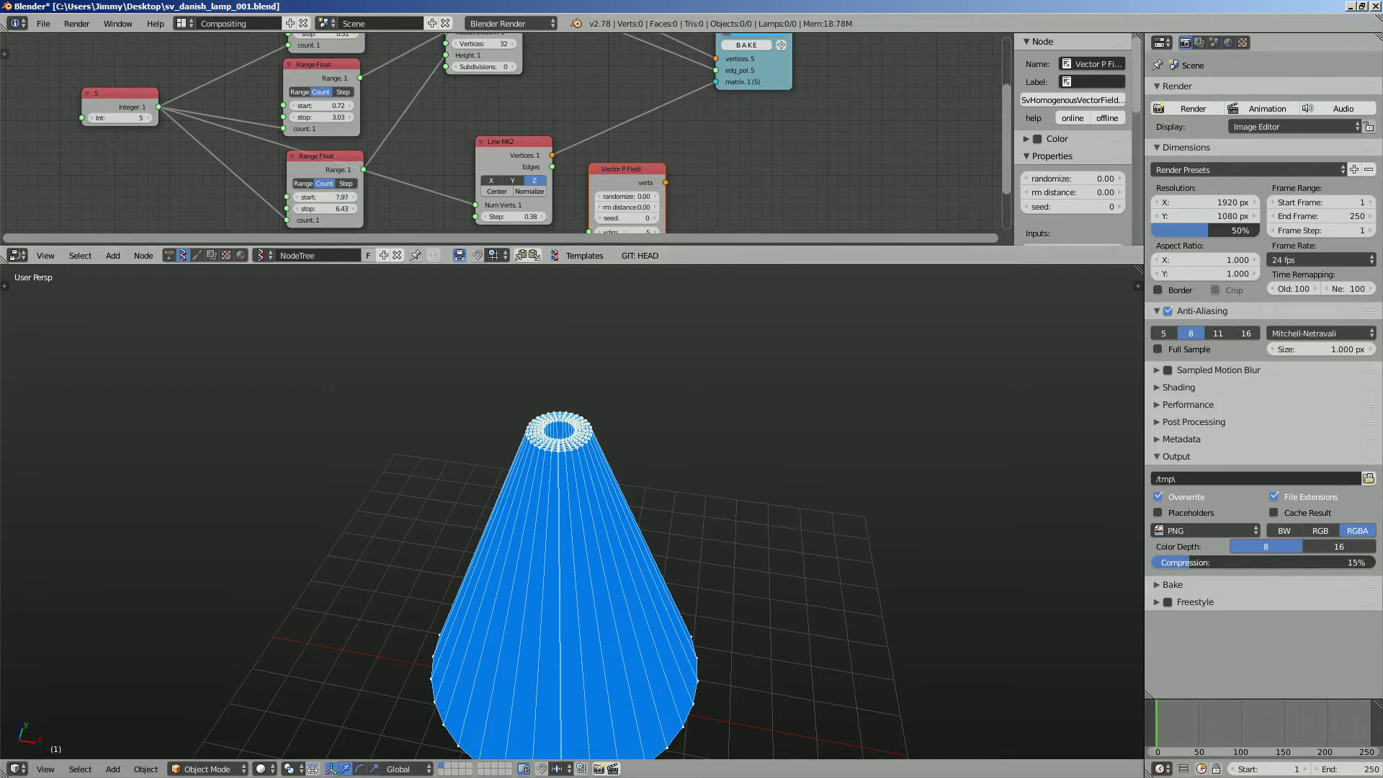
middle_click_drag(447, 533, 569, 453)
key("ctrl+s")
key("Return")
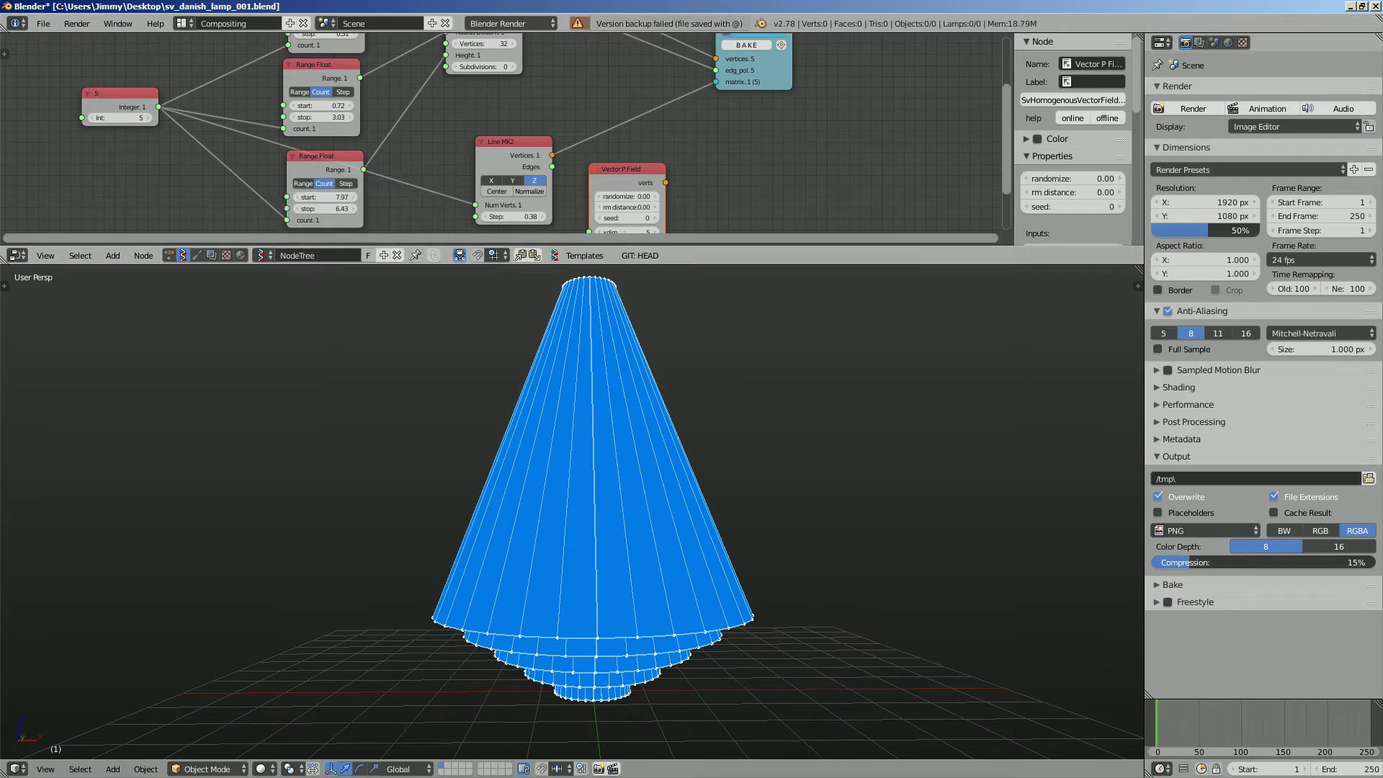
Save the scene as a new incremental version named sv_danish_lamp_002.blend
left_click(44, 23)
left_click(69, 149)
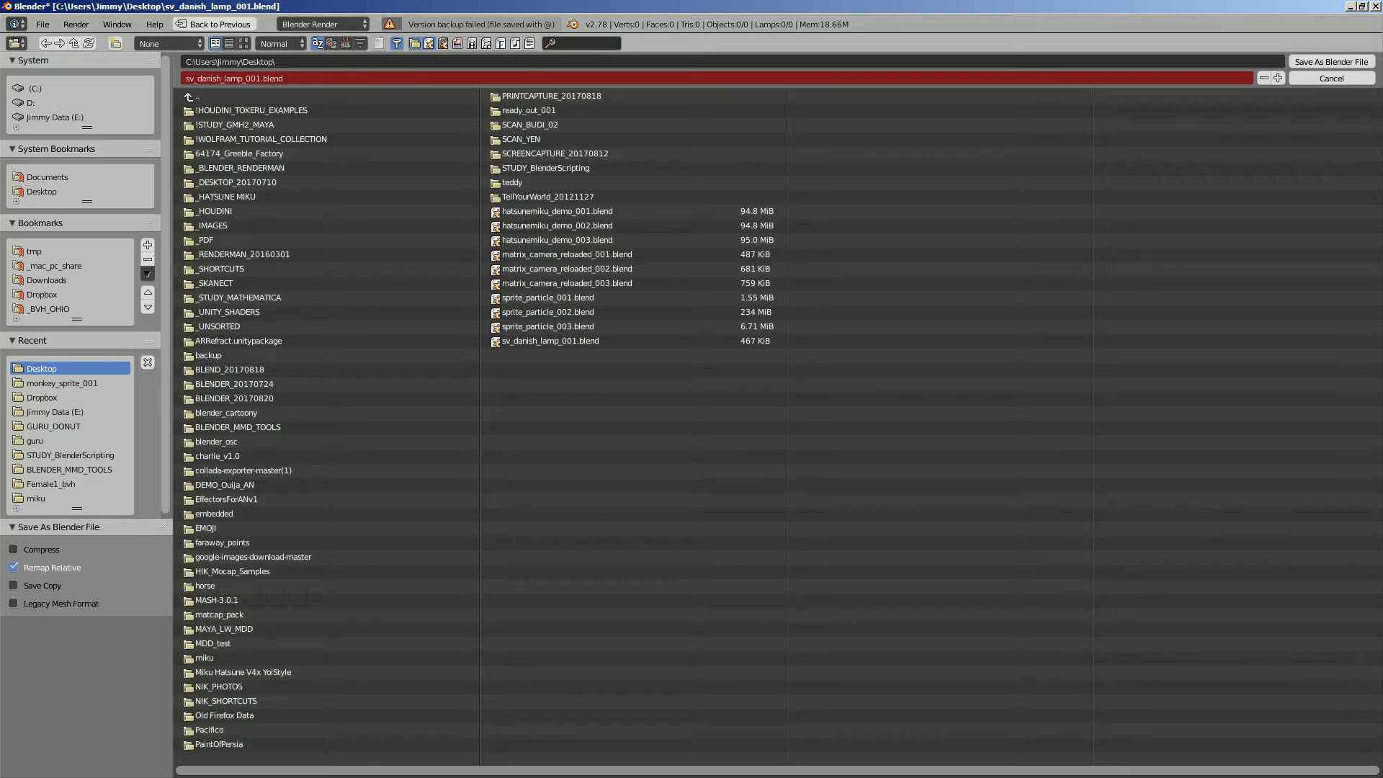
left_click(1279, 78)
left_click(1331, 61)
Set the height Range Float to start 3.18 and stop 1.64, and save the file
mouse_move(577, 461)
middle_mouse_down()
mouse_move(556, 491)
mouse_move(587, 461)
mouse_move(566, 448)
middle_mouse_up()
left_click_drag(324, 209, 211, 208)
middle_click_drag(637, 450, 619, 426)
key("ctrl+s")
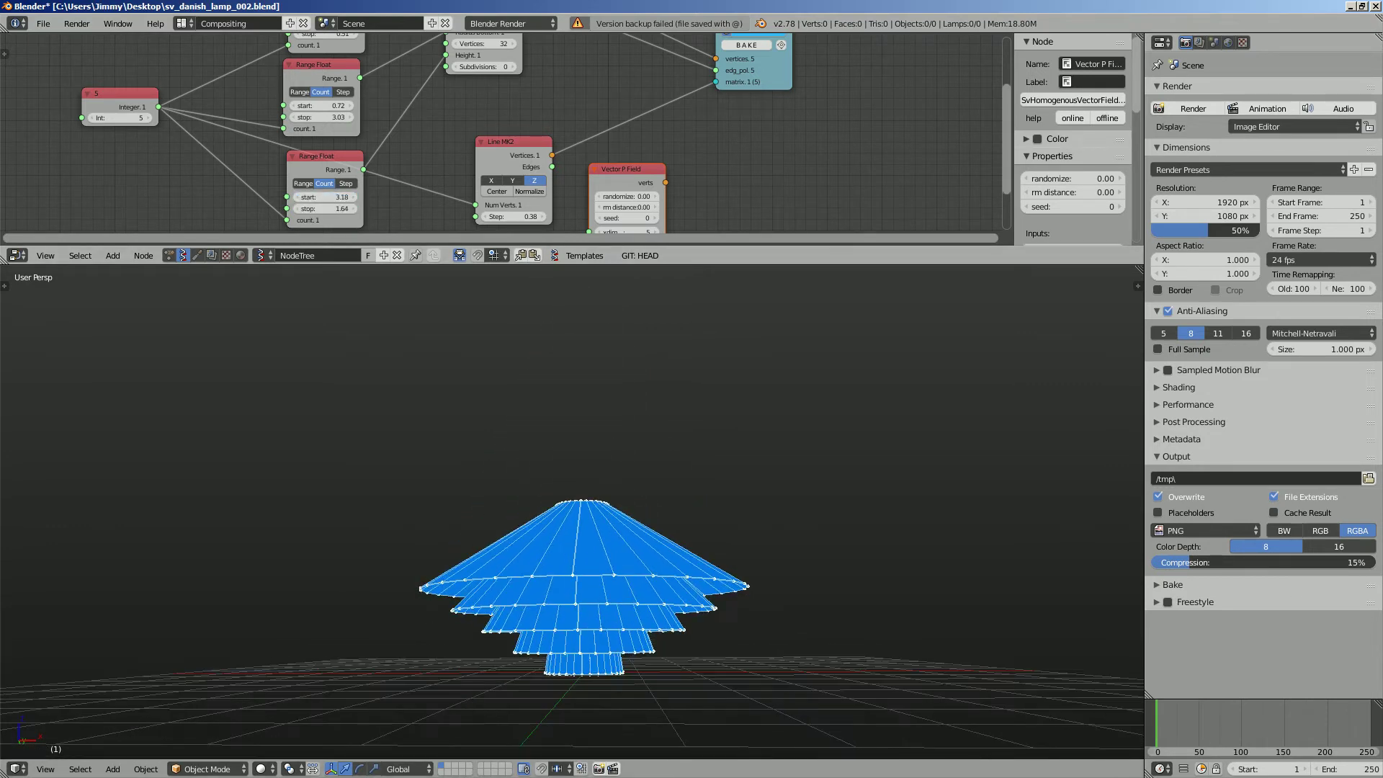
left_click(619, 427)
Set the stop value of the bottom radius Range Float to 4.14
middle_click_drag(628, 130, 626, 165)
left_click_drag(320, 152, 347, 152)
mouse_move(475, 411)
middle_mouse_down()
mouse_move(513, 435)
mouse_move(496, 404)
mouse_move(489, 435)
middle_mouse_up()
Turn on shaded face display in the Viewer Draw node and save the file
middle_click_drag(648, 123, 638, 158)
left_click(770, 66)
middle_click_drag(709, 495, 770, 466)
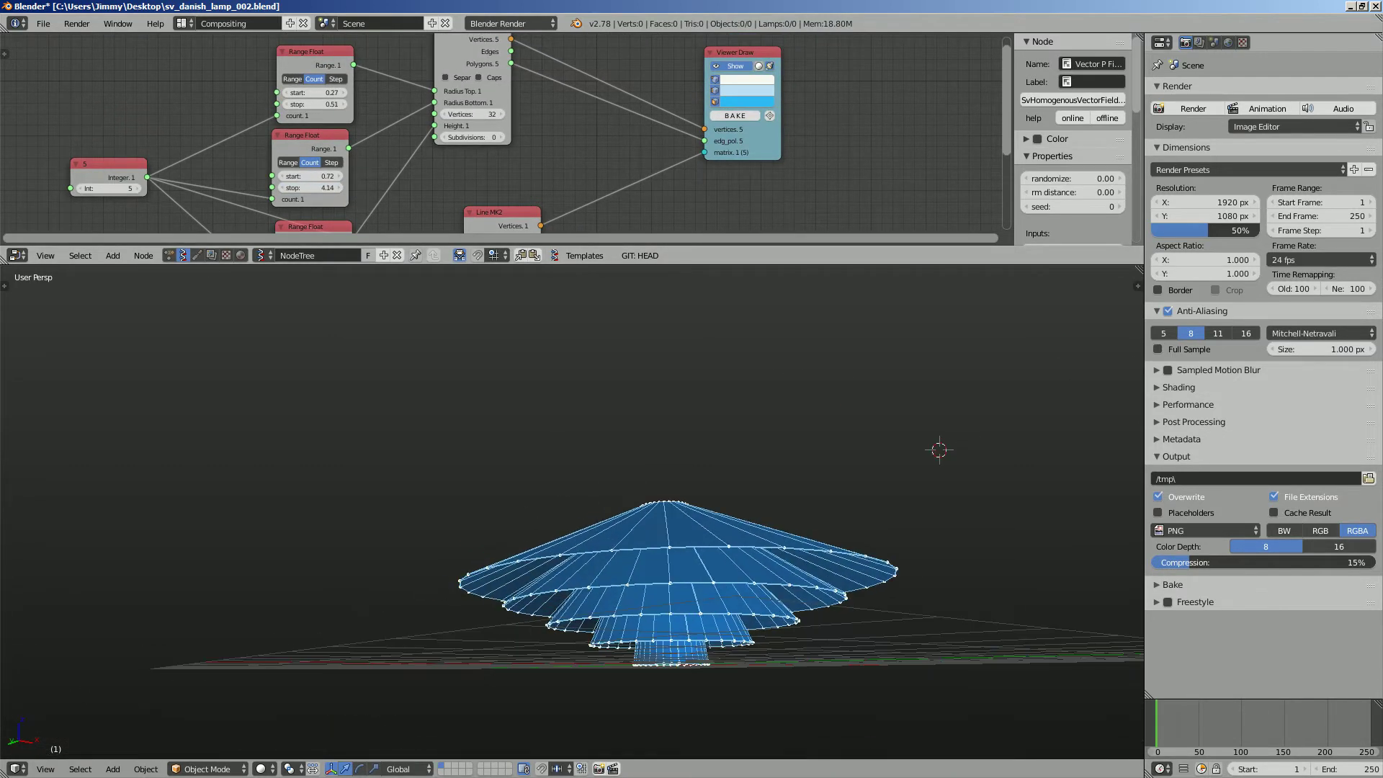
key("ctrl+s")
left_click(770, 465)
Try a low-polygon lamp by setting the Cylinder node's vertices to 6
middle_click_drag(777, 137, 747, 161)
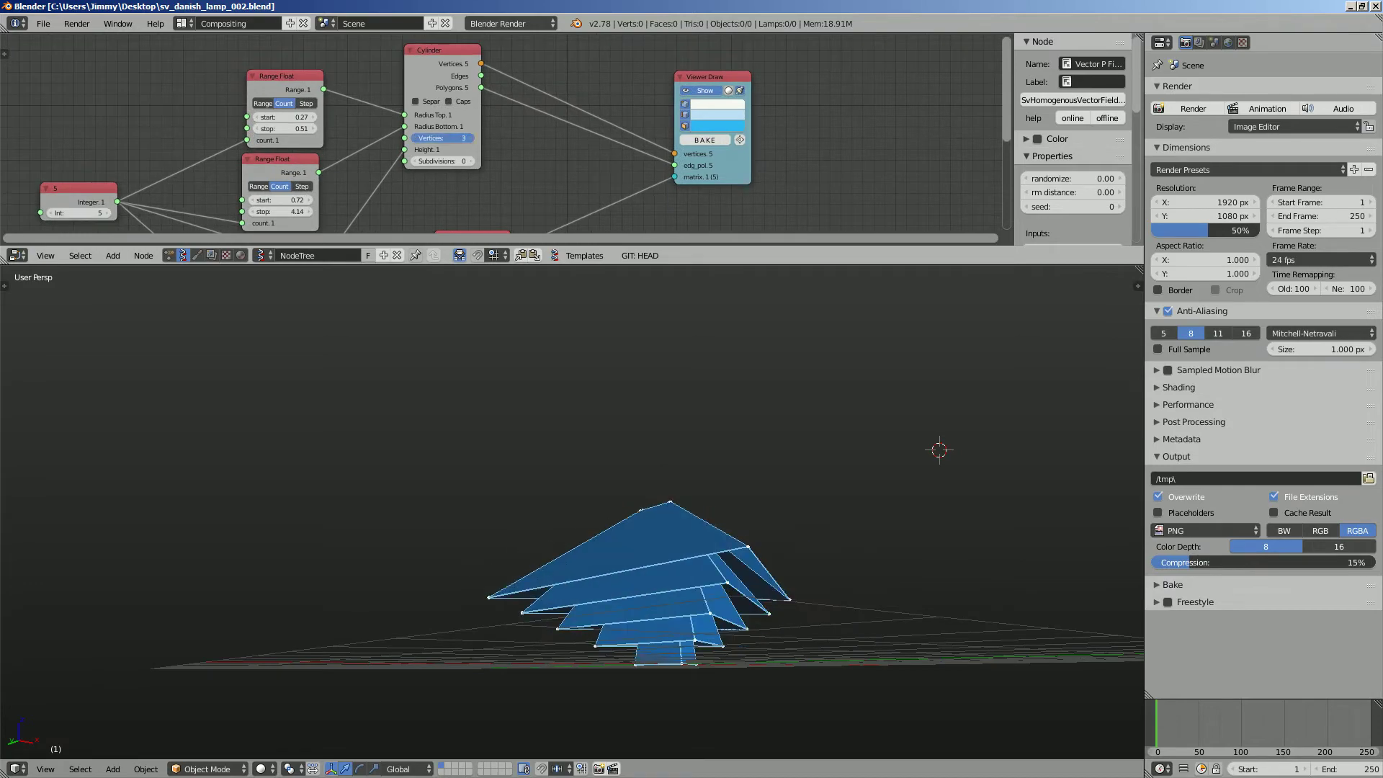
left_click_drag(441, 137, 444, 138)
mouse_move(497, 389)
middle_mouse_down()
mouse_move(461, 493)
mouse_move(495, 451)
mouse_move(473, 441)
mouse_move(487, 533)
mouse_move(497, 375)
middle_mouse_up()
scroll(487, 533, "up", 5)
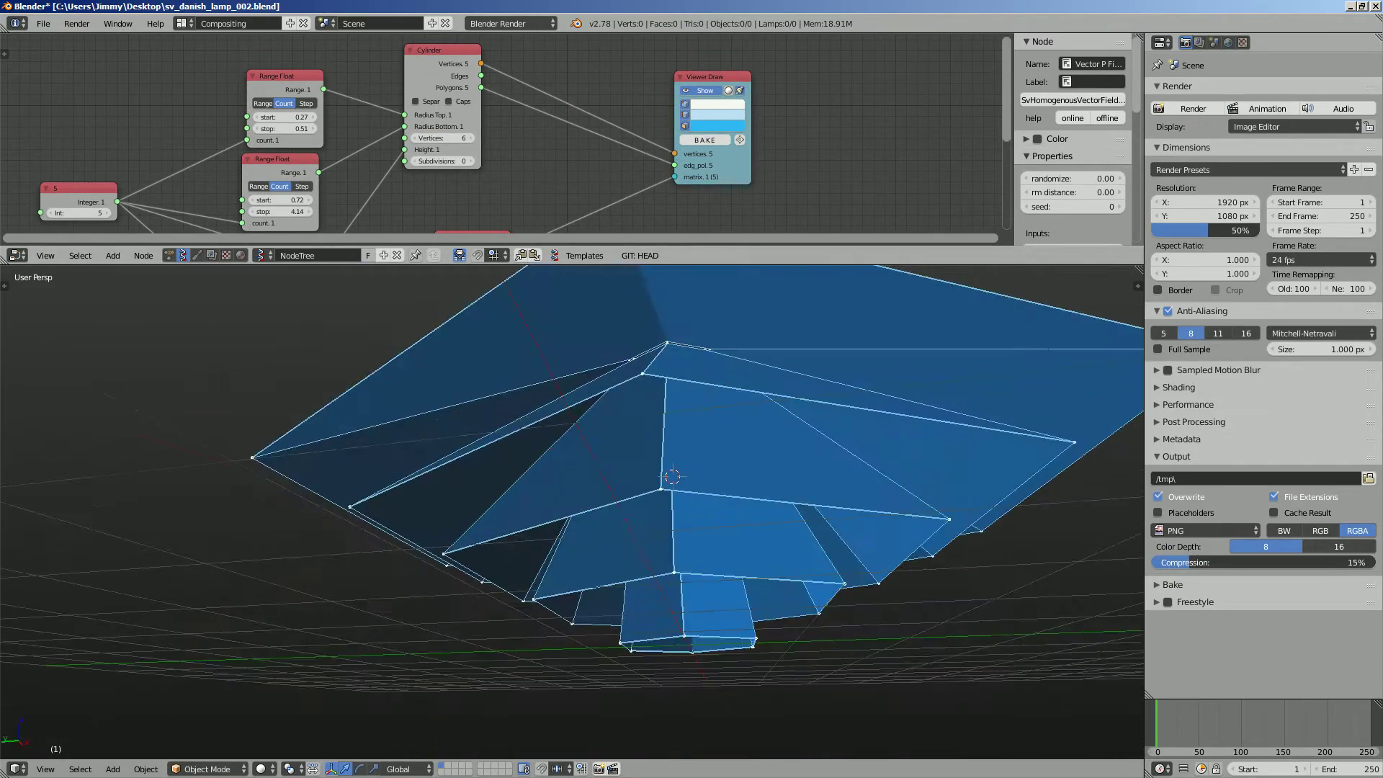
scroll(595, 497, "down", 5)
middle_click_drag(595, 469, 544, 475)
scroll(555, 479, "up", 3)
Set the Cylinder node's vertices to 16 and save the file
type("12")
key("Return")
middle_click_drag(497, 404, 430, 405)
left_click(471, 139)
key("ctrl+s")
key("Return")
Bake the lamp layers from the Viewer Draw node and move the baked meshes along X, clear of the node preview
left_click(705, 140)
scroll(572, 461, "down", 3)
middle_click_drag(572, 460, 582, 458)
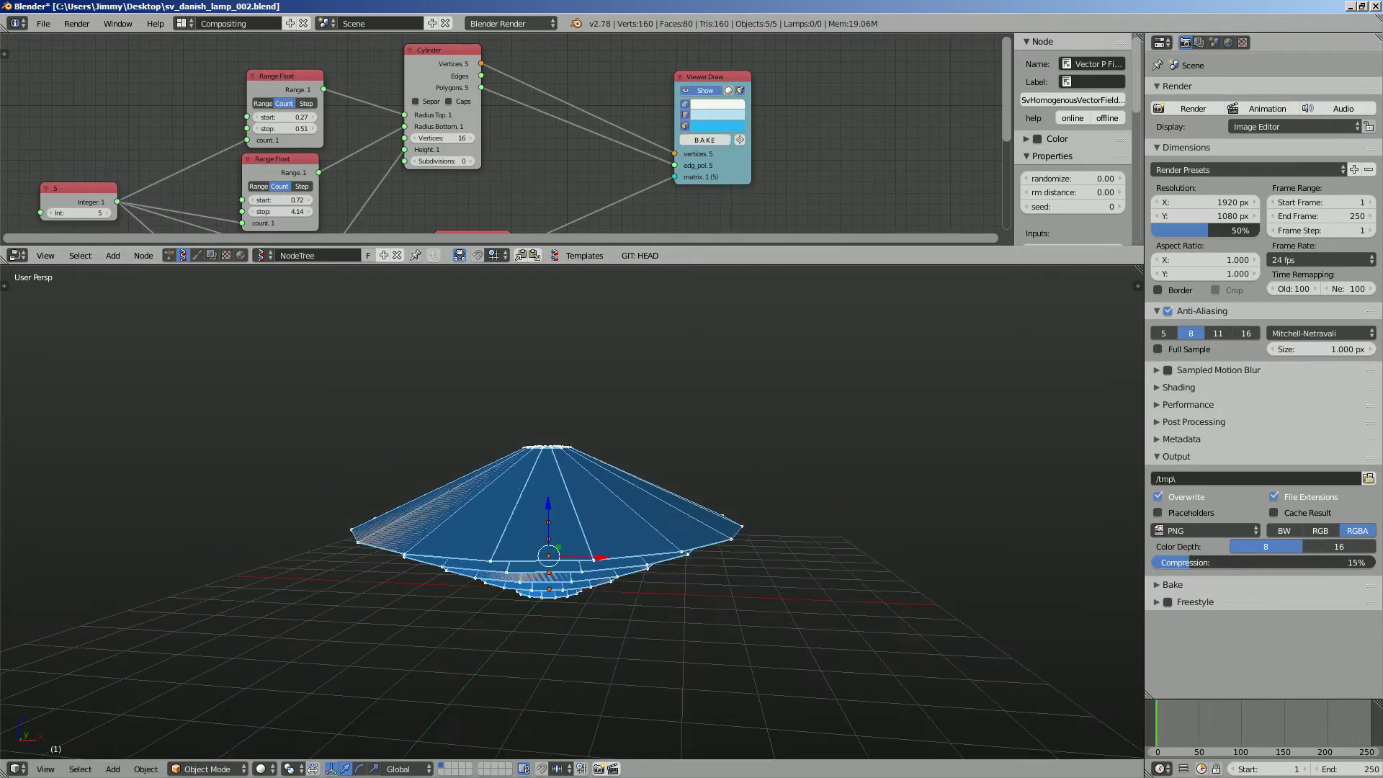
key("g")
key("x")
left_click(936, 468)
scroll(936, 468, "up", 1)
middle_click_drag(936, 468, 569, 428, "shift")
left_click_drag(605, 531, 745, 534)
middle_click_drag(745, 534, 817, 313)
Smooth the baked lamp shades with subdivision surfaces and smooth shading, and deselect them
key("space")
type("smo")
key("Return")
key("a")
Examine the smoothed baked lamp beside the node preview, checking its layers and underside from different angles
scroll(726, 587, "up", 5)
scroll(529, 432, "down", 5)
scroll(818, 313, "down", 2)
key("KP_2")
key("KP_2")
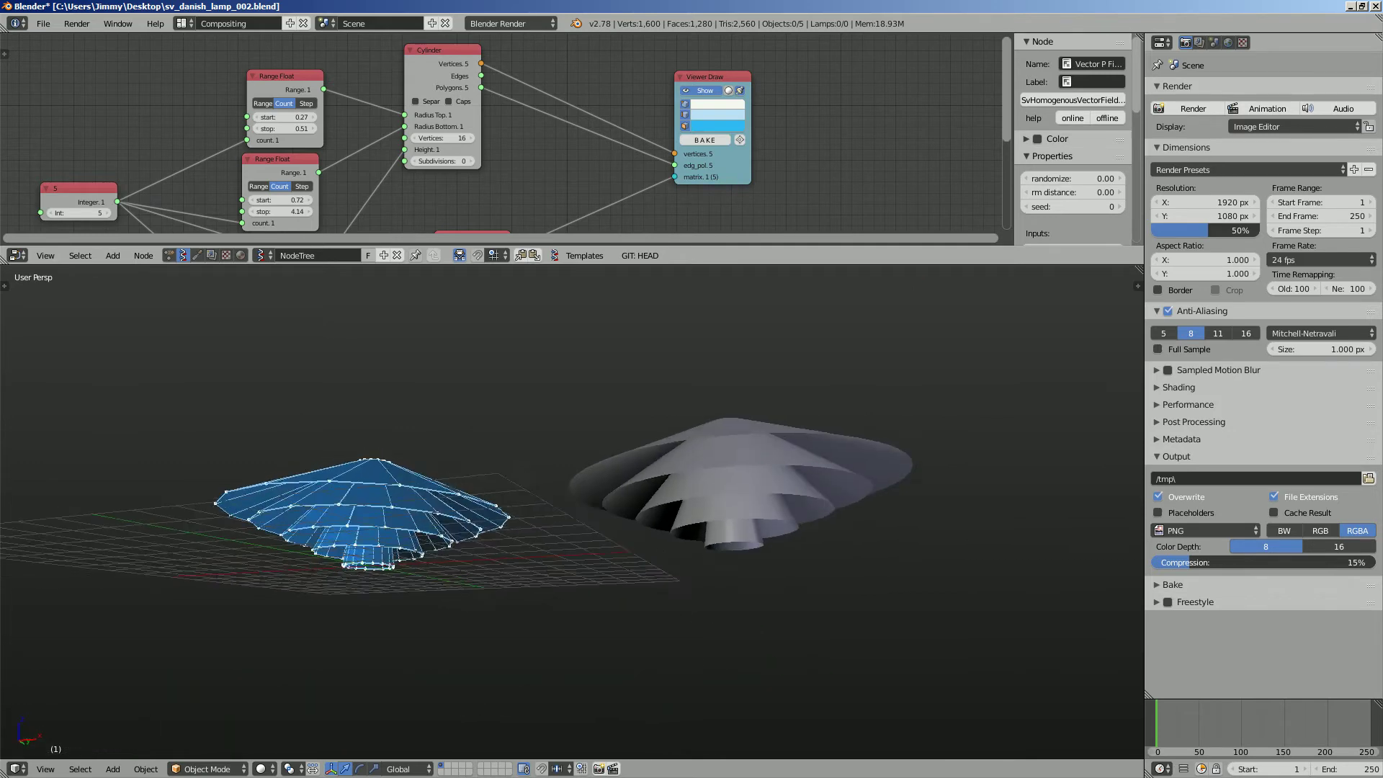
mouse_move(569, 461)
middle_mouse_down()
mouse_move(573, 518)
mouse_move(553, 445)
middle_mouse_up()
scroll(573, 511, "up", 3)
middle_click_drag(569, 504, 576, 544)
scroll(530, 537, "down", 3)
key("KP_8")
key("KP_8")
key("KP_8")
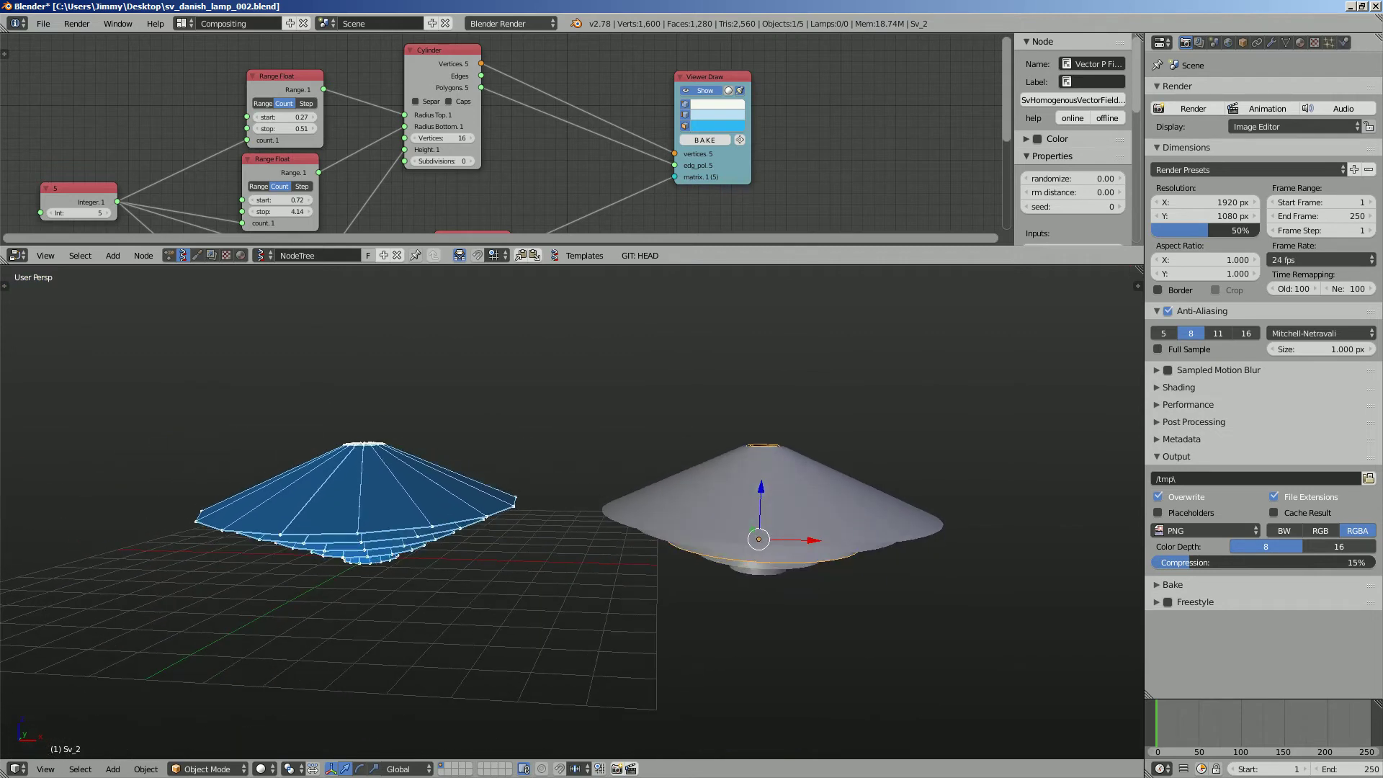
key("KP_8")
key("KP_8")
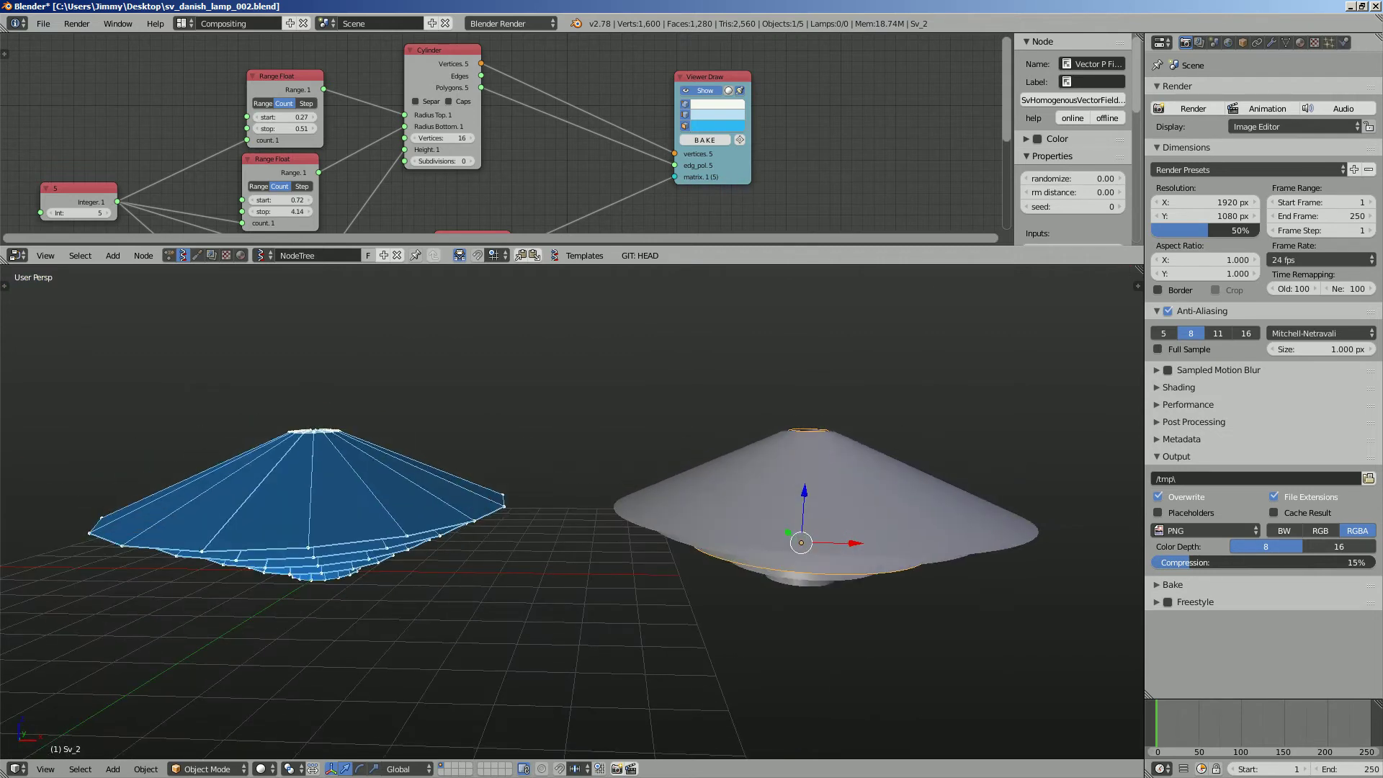
key("KP_8")
key("KP_8")
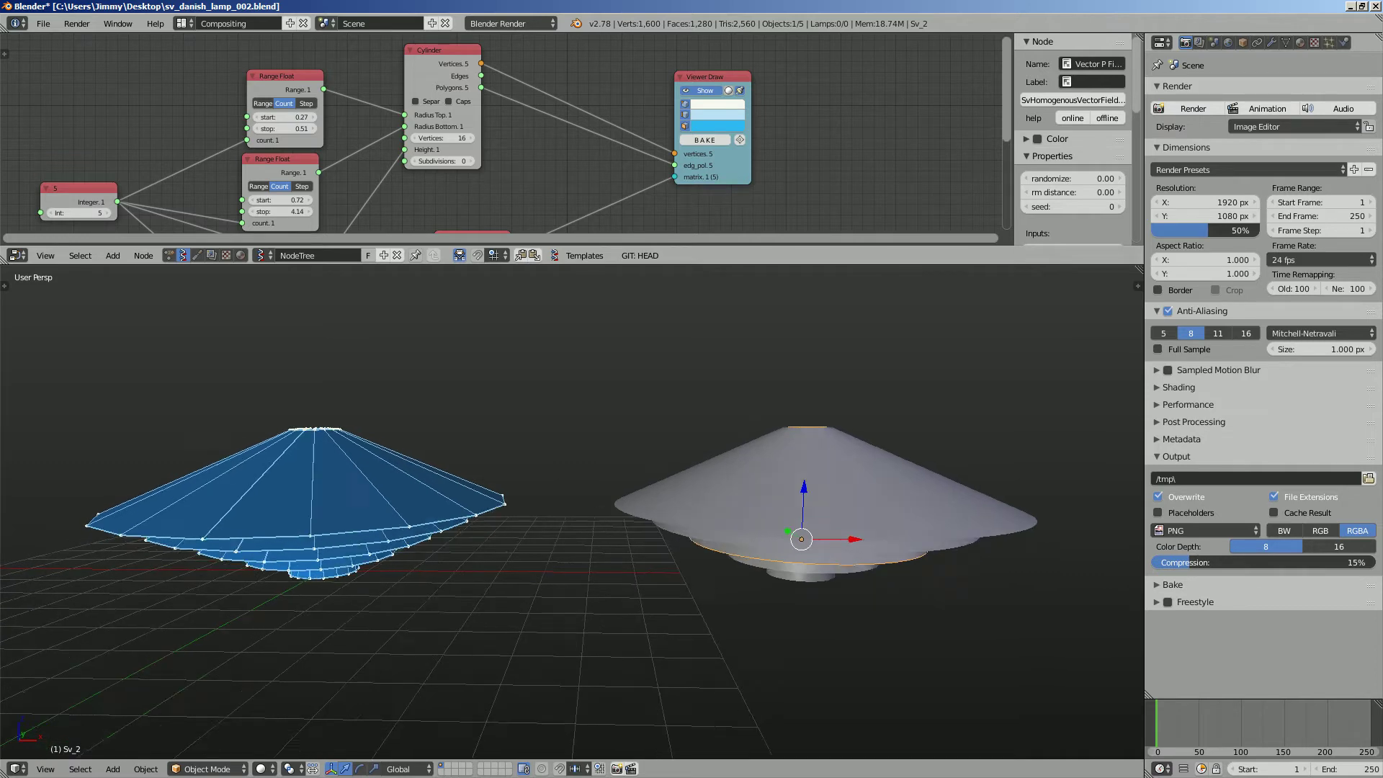
mouse_move(572, 512)
middle_mouse_down()
mouse_move(585, 468)
mouse_move(540, 494)
mouse_move(573, 510)
mouse_move(543, 502)
mouse_move(543, 525)
mouse_move(541, 439)
mouse_move(548, 504)
middle_mouse_up()
key("a")
key("KP_8")
key("KP_8")
scroll(502, 133, "down", 1)
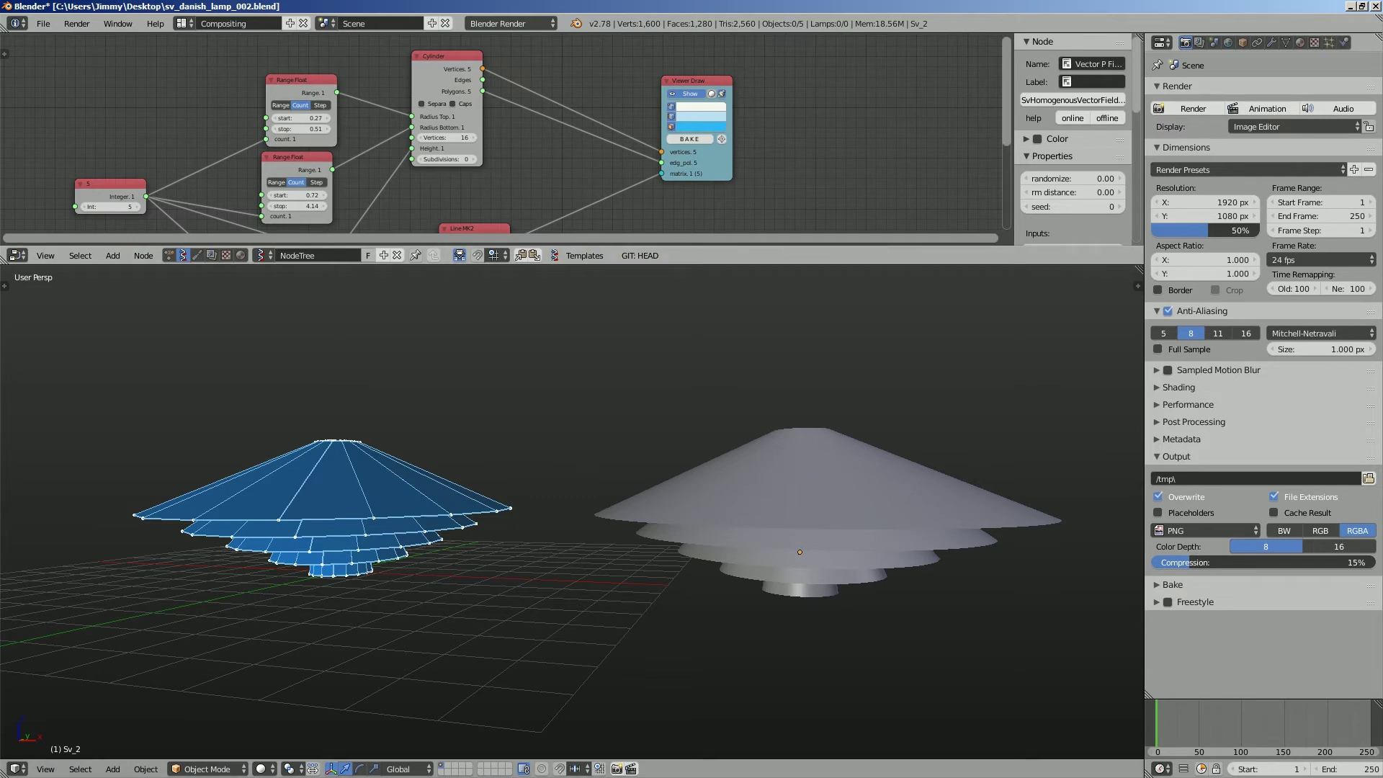
Enlarge the node editor area to show the whole lamp node tree and shift the Cylinder node slightly
left_click_drag(510, 265, 510, 486)
scroll(510, 244, "up", 5)
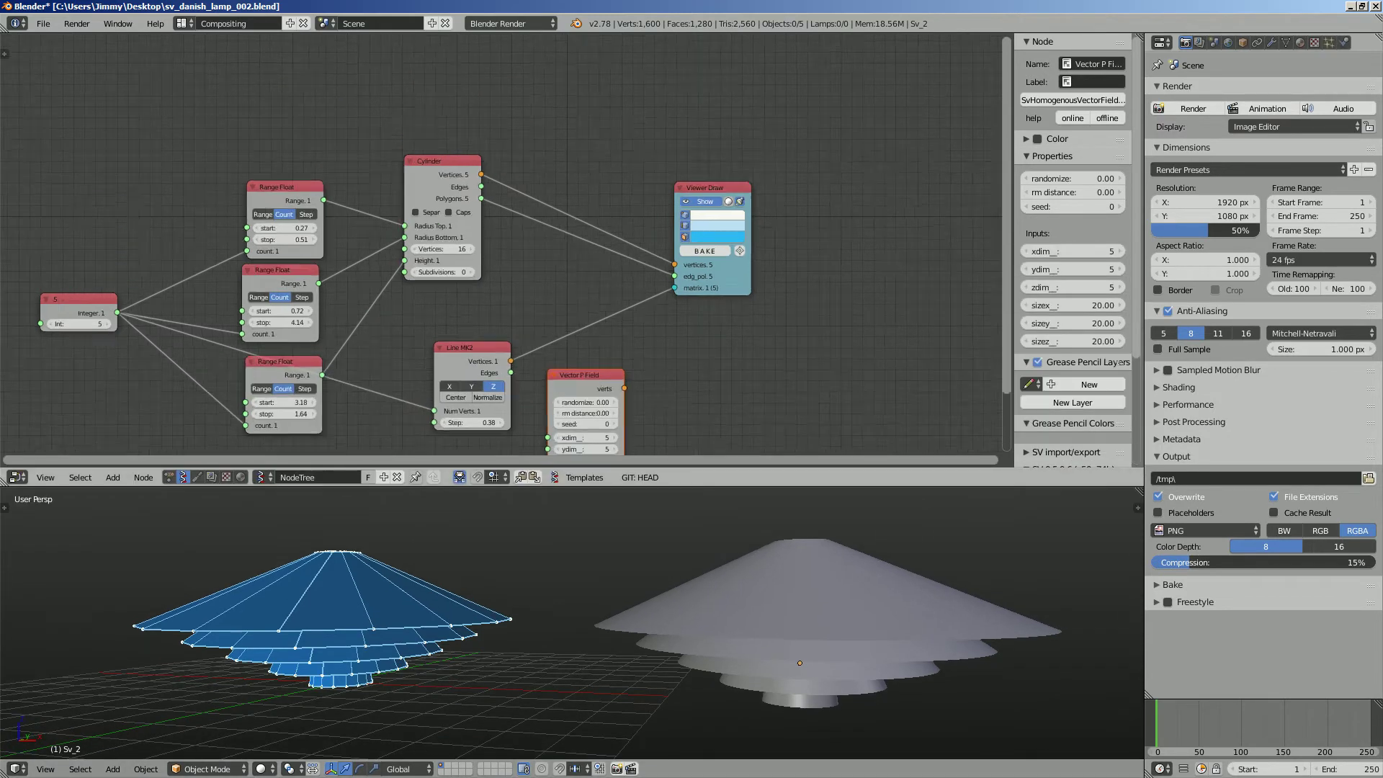
middle_click_drag(510, 245, 572, 196)
left_click_drag(490, 85, 501, 80)
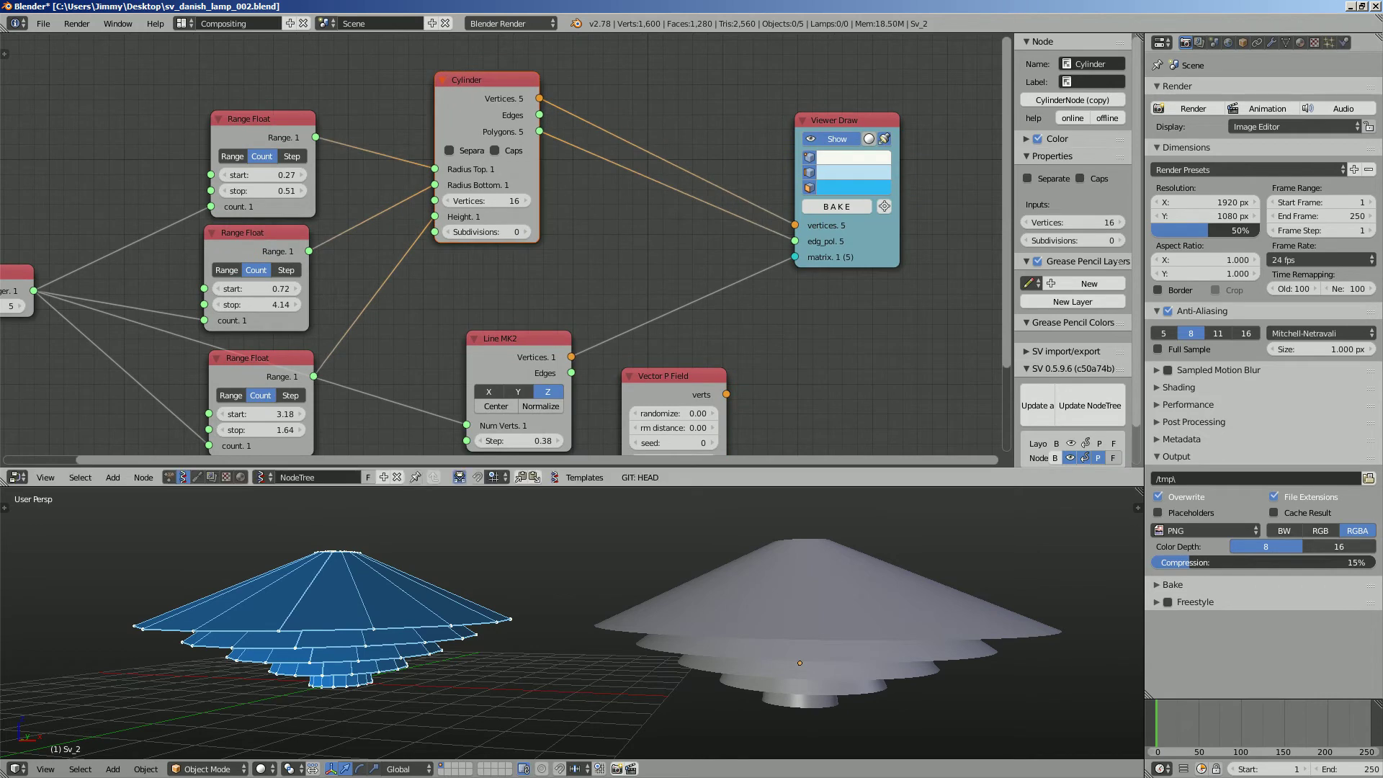
scroll(404, 217, "down", 1)
middle_click_drag(404, 216, 495, 169)
Reposition the integer node and set its layer count to 10
left_click_drag(105, 220, 152, 206)
left_click(188, 237)
left_click(188, 238)
left_click(188, 237)
left_click(188, 238)
left_click(114, 238)
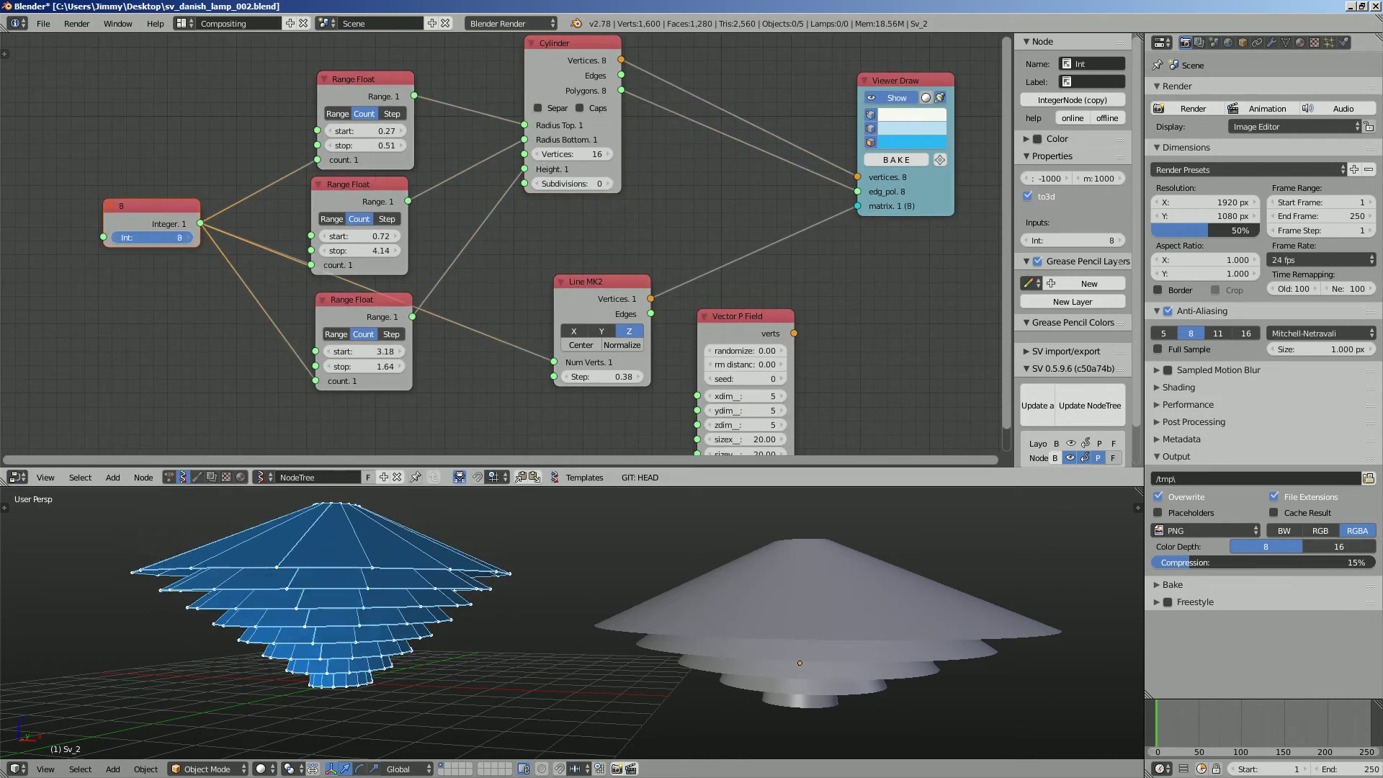
left_click(114, 238)
left_click(188, 237)
left_click(188, 238)
left_click_drag(164, 208, 152, 216)
left_click(177, 246)
middle_click_drag(404, 612, 454, 614)
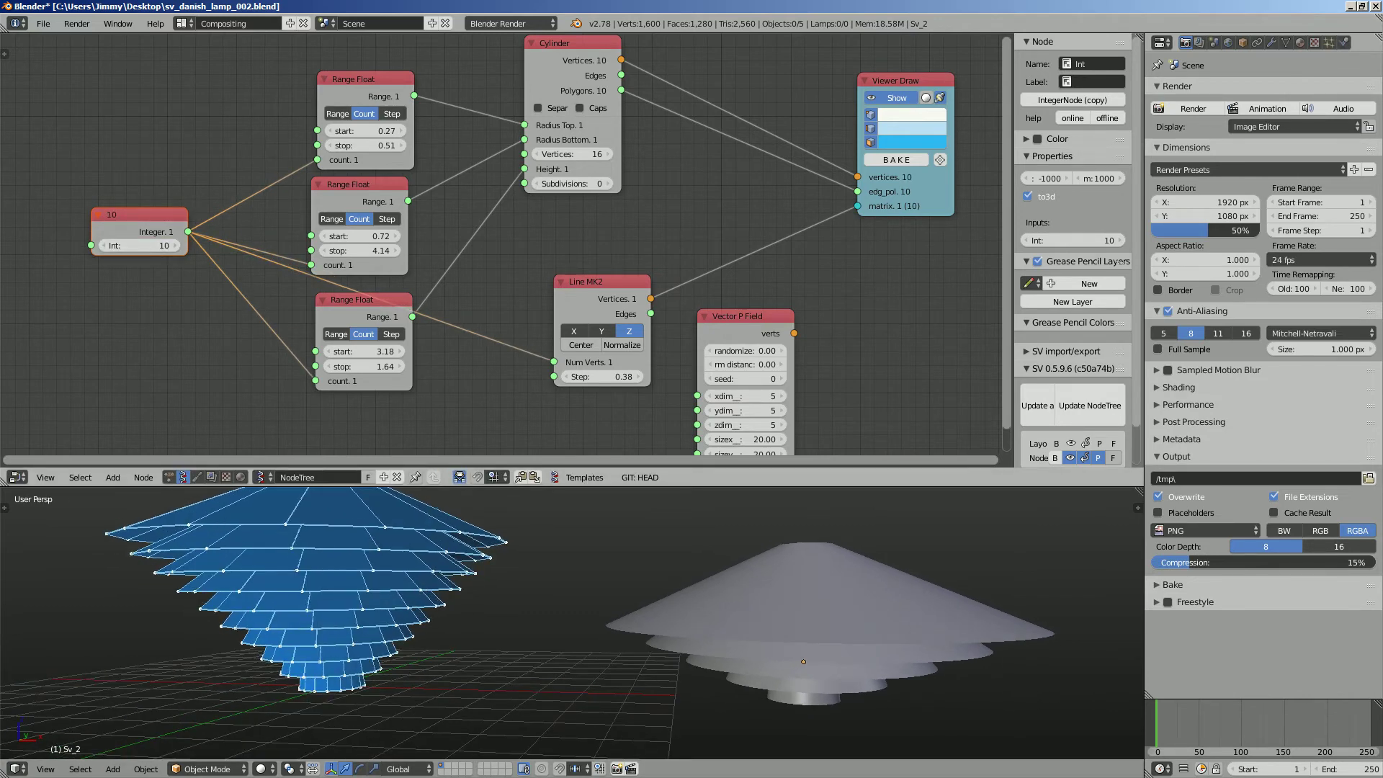
Set the bottom radius range to start 0.54 and stop 3.81, the height range's stop to 1.94, and save the file
mouse_move(360, 250)
left_mouse_down()
mouse_move(374, 251)
mouse_move(339, 236)
left_mouse_up()
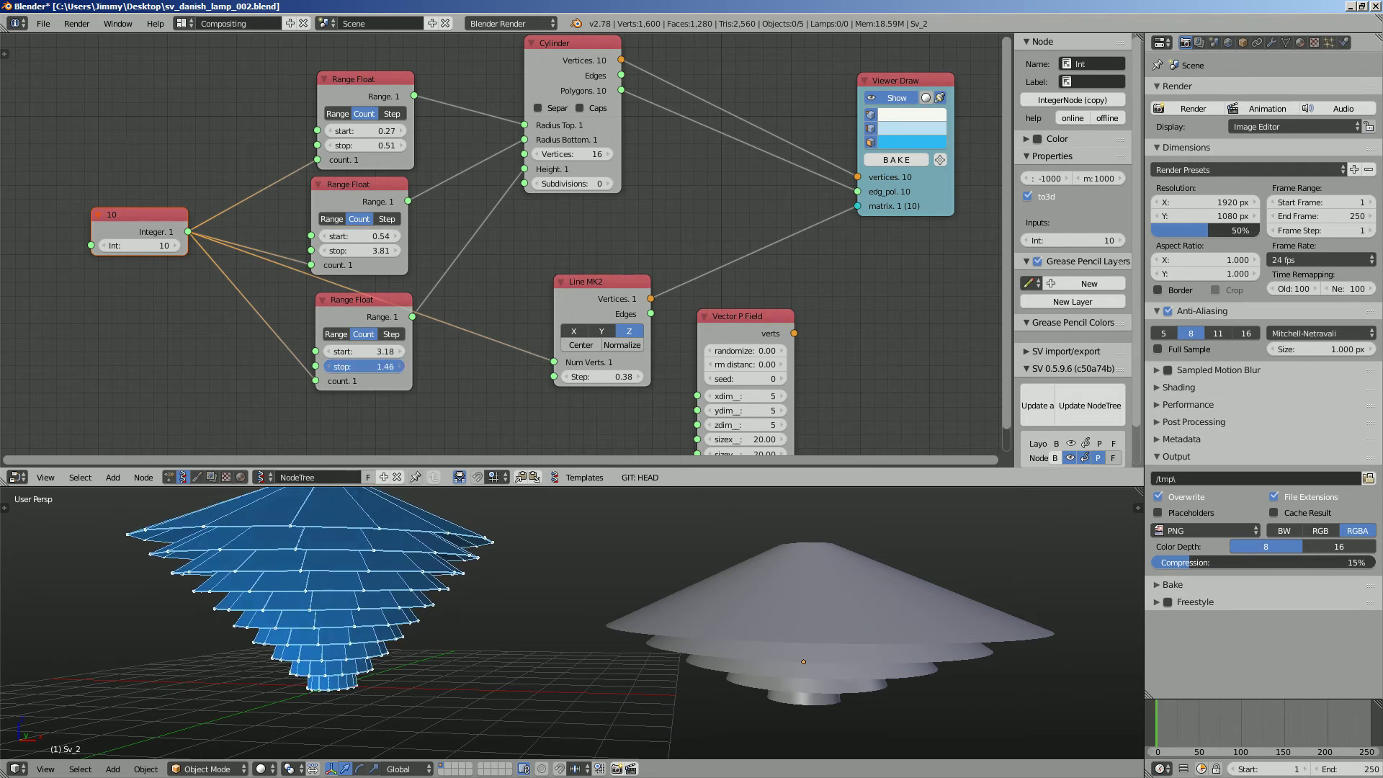
left_click_drag(364, 367, 366, 366)
scroll(561, 619, "down", 3)
middle_click_drag(562, 598, 579, 669, "shift")
key("ctrl+s")
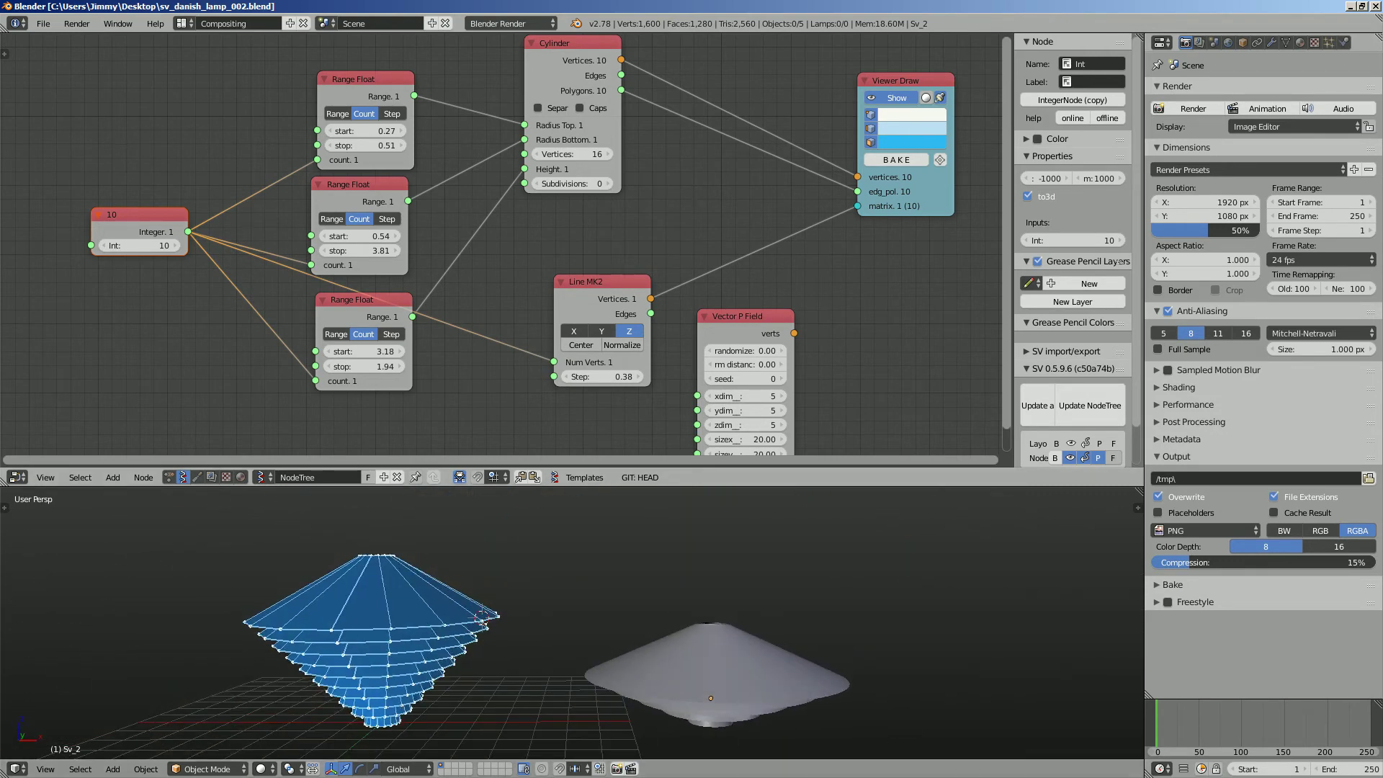
Switch to Firefox's danish lamp image results and preview the grey artichoke-style layered pendant
key("alt+Tab")
scroll(761, 558, "up", 15)
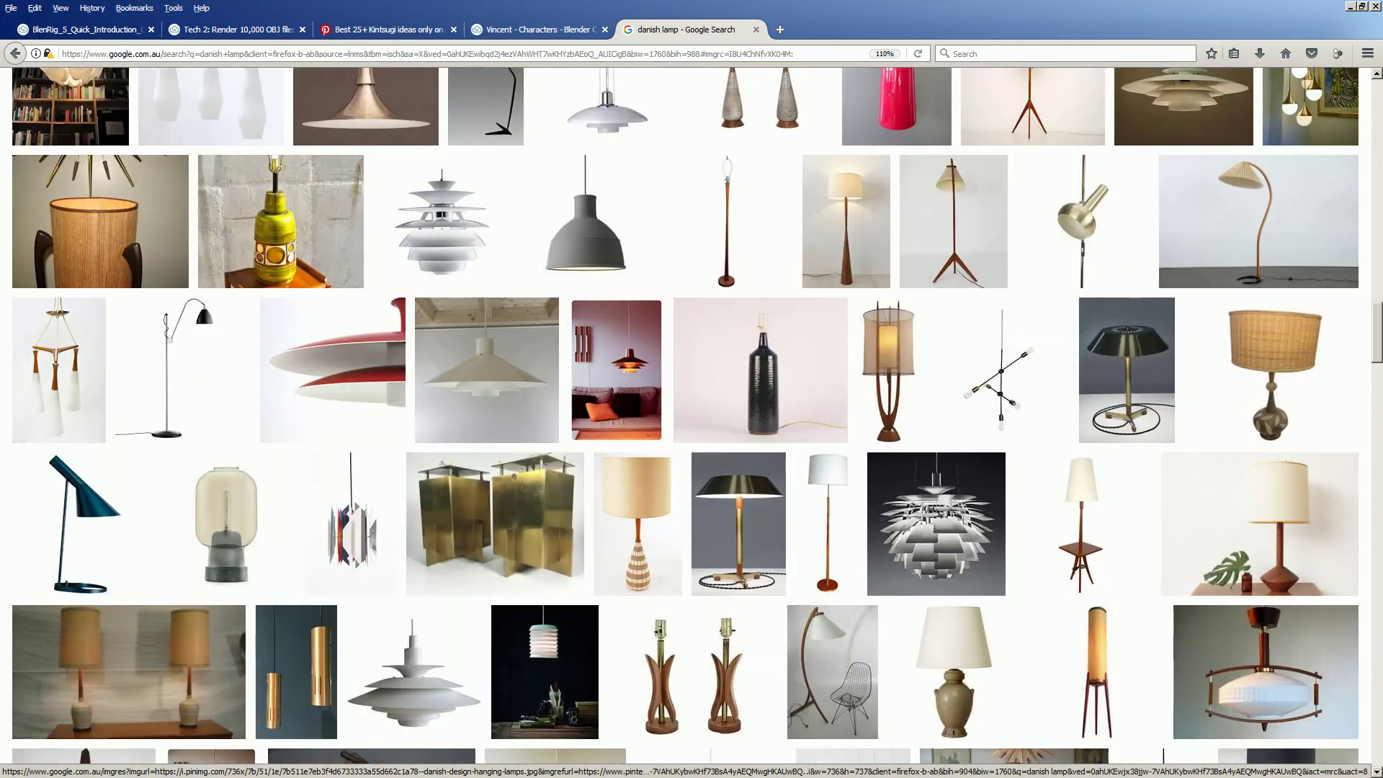
left_click(936, 698)
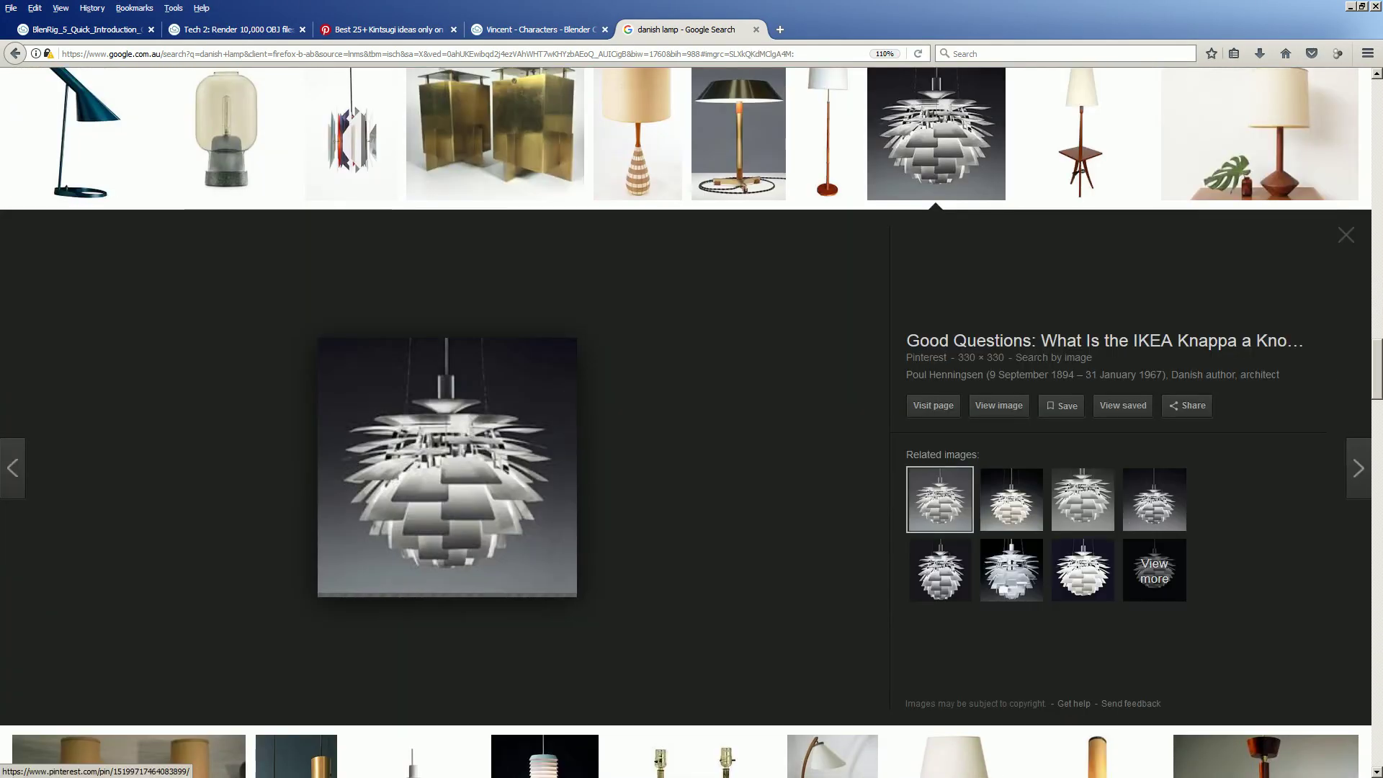
scroll(780, 476, "down", 10)
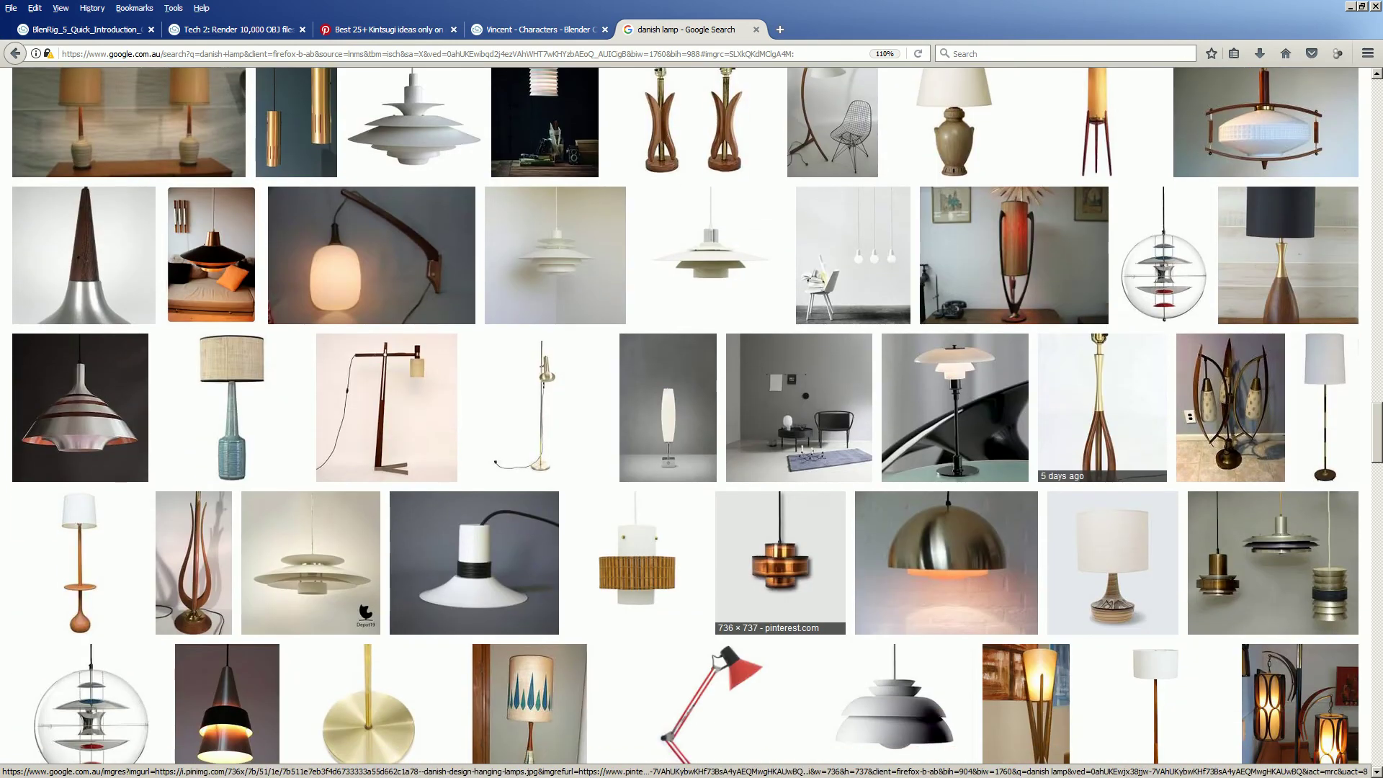
Browse further down the lamp images and preview the white Conia Mini pinecone-style pendant
scroll(742, 504, "down", 15)
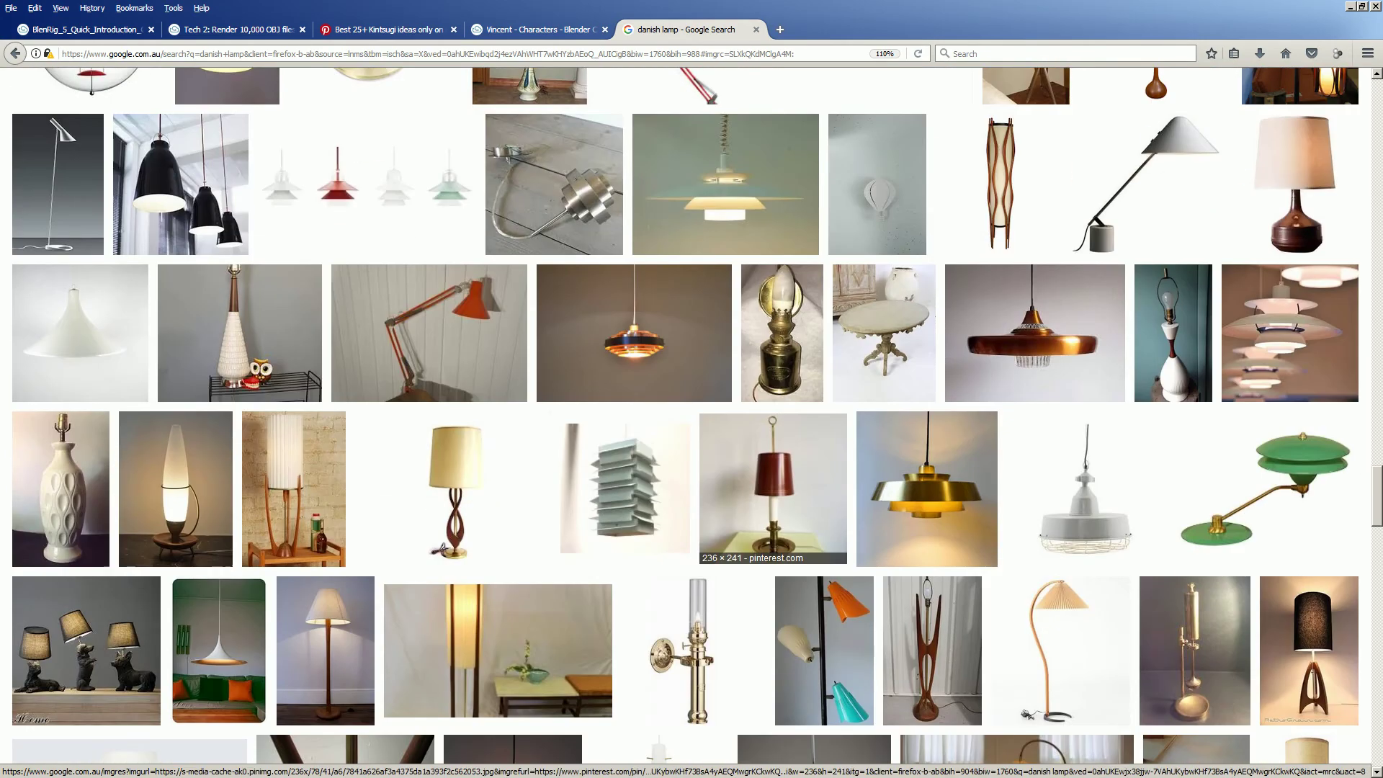
scroll(627, 504, "down", 5)
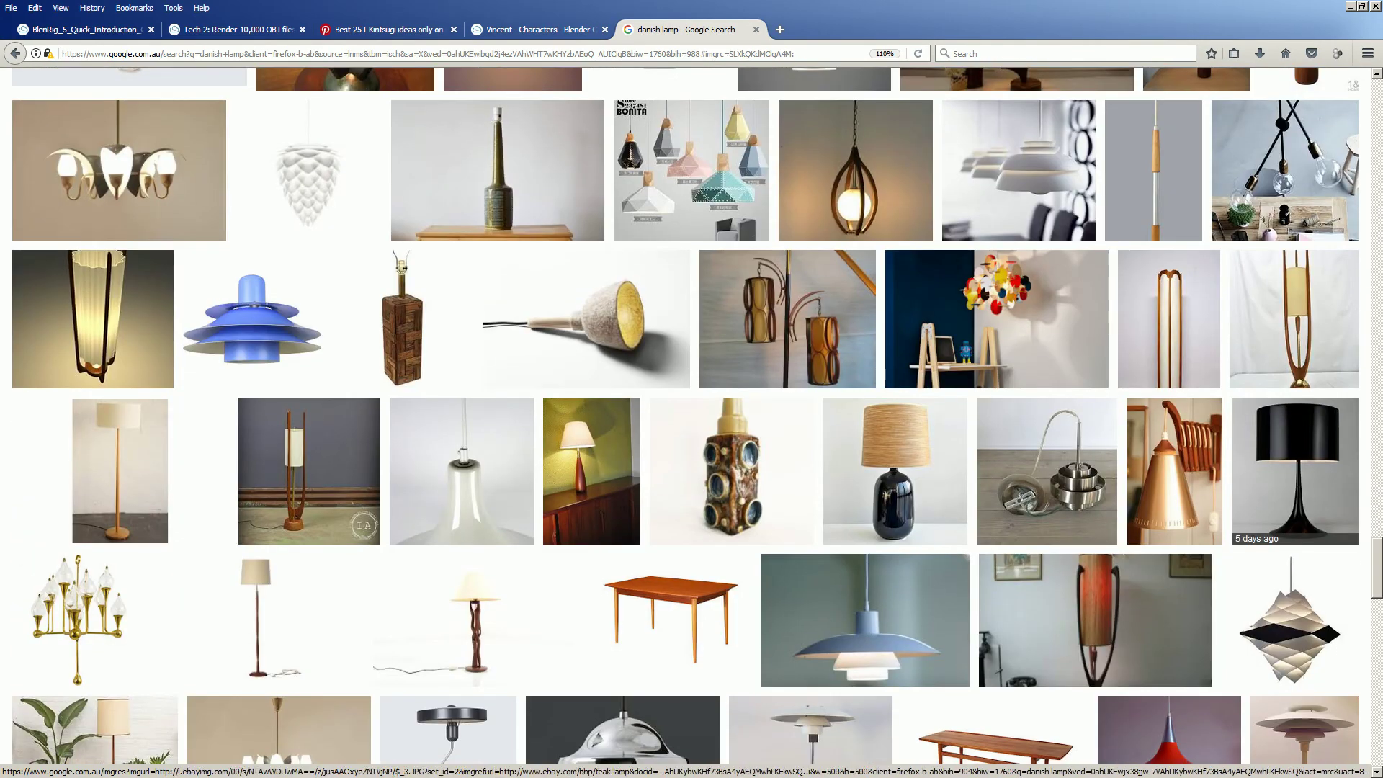
left_click(239, 234)
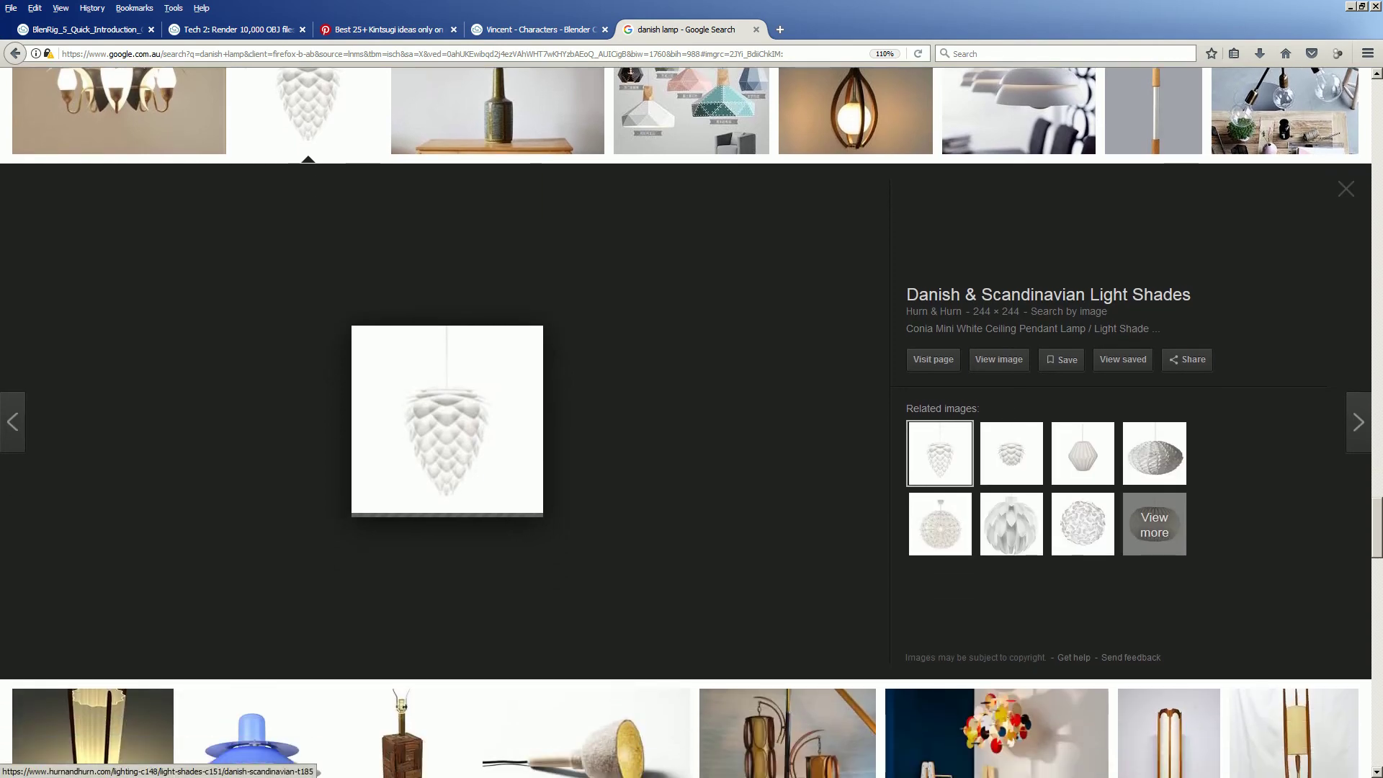
scroll(691, 432, "down", 8)
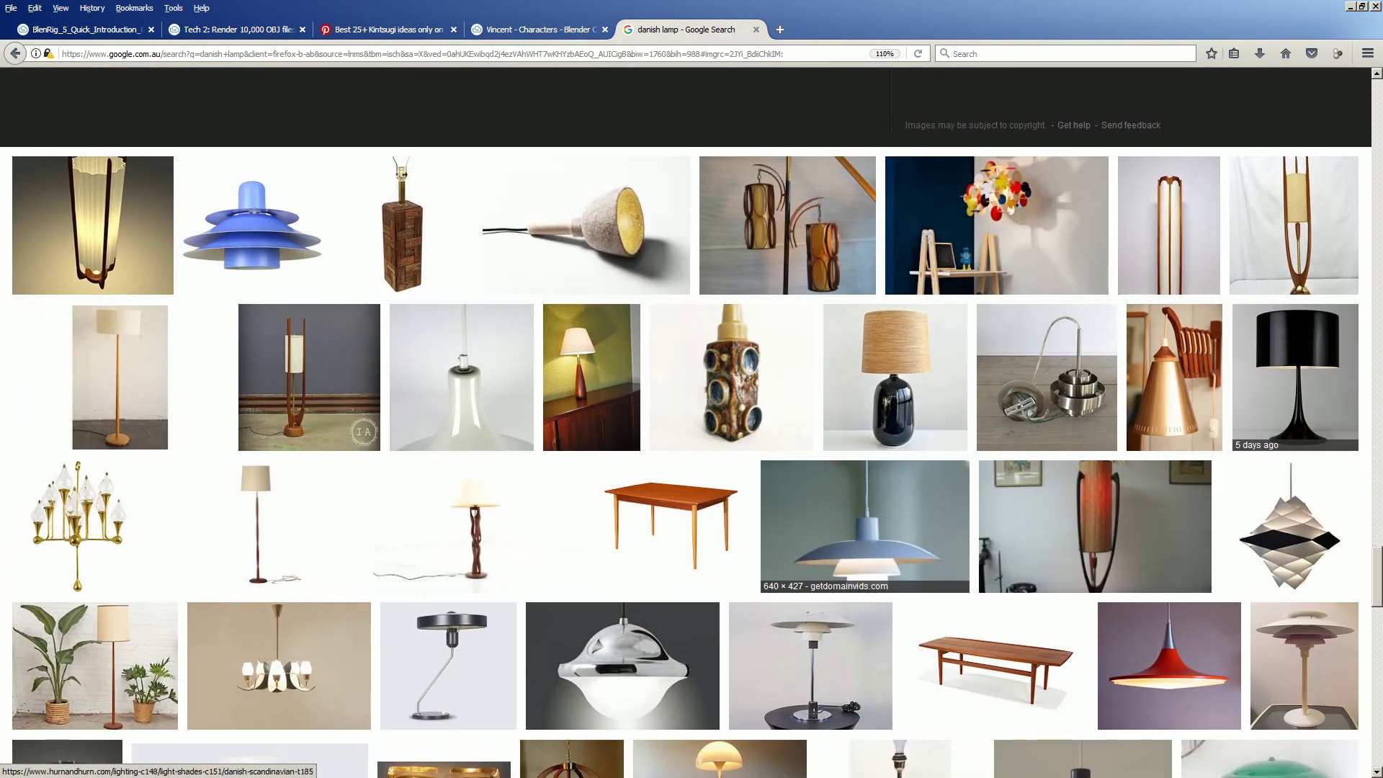
Browse the remaining danish lamp image results and preview the silver artichoke-style layered pendant
scroll(691, 433, "down", 12)
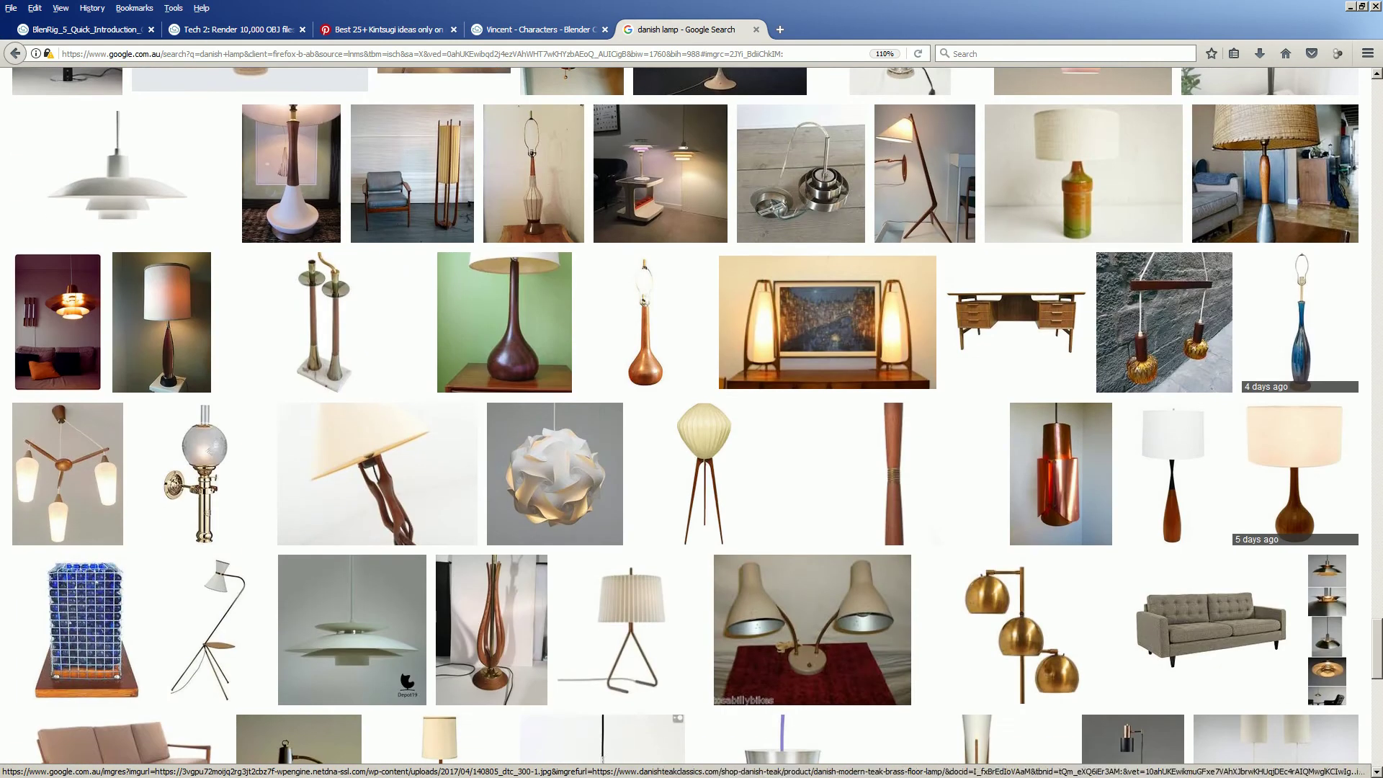
scroll(691, 432, "down", 5)
scroll(692, 432, "up", 20)
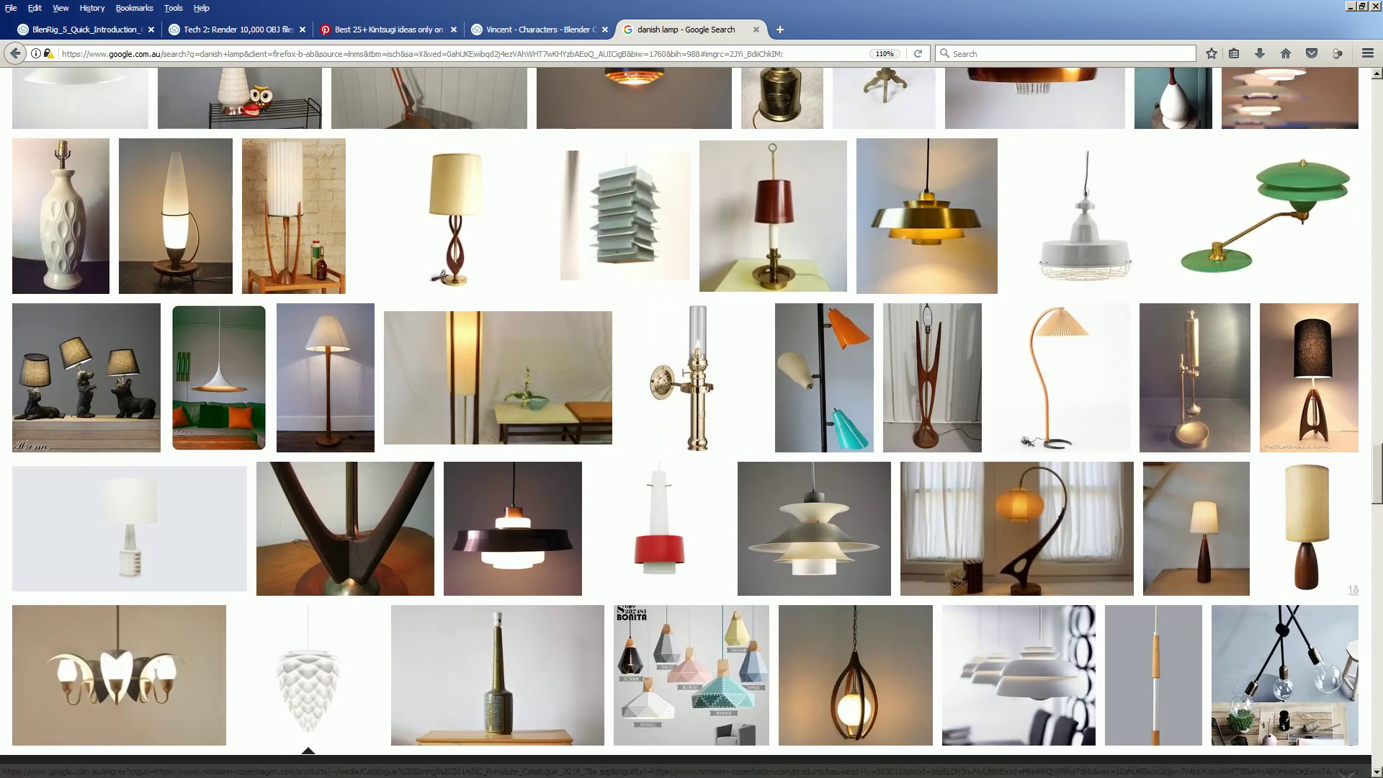
scroll(692, 432, "up", 18)
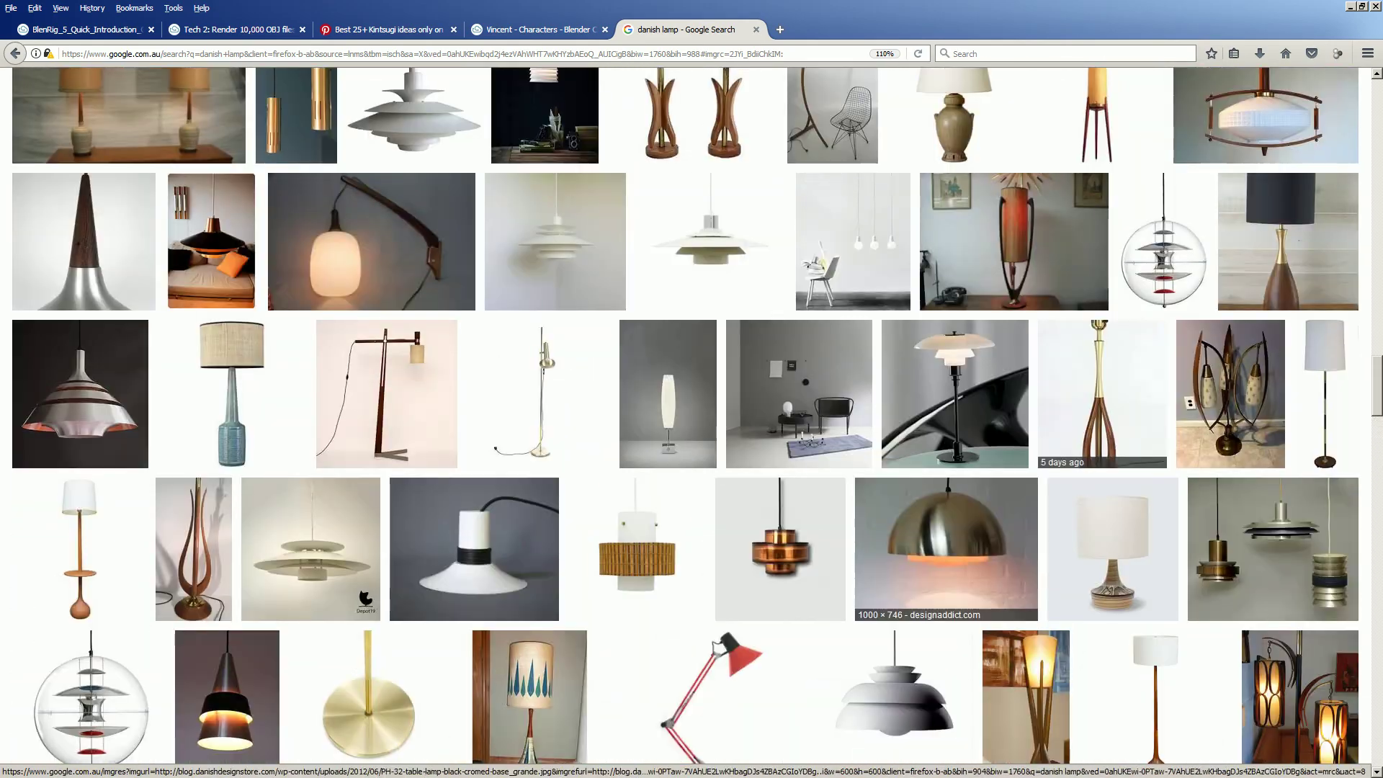
scroll(691, 432, "up", 10)
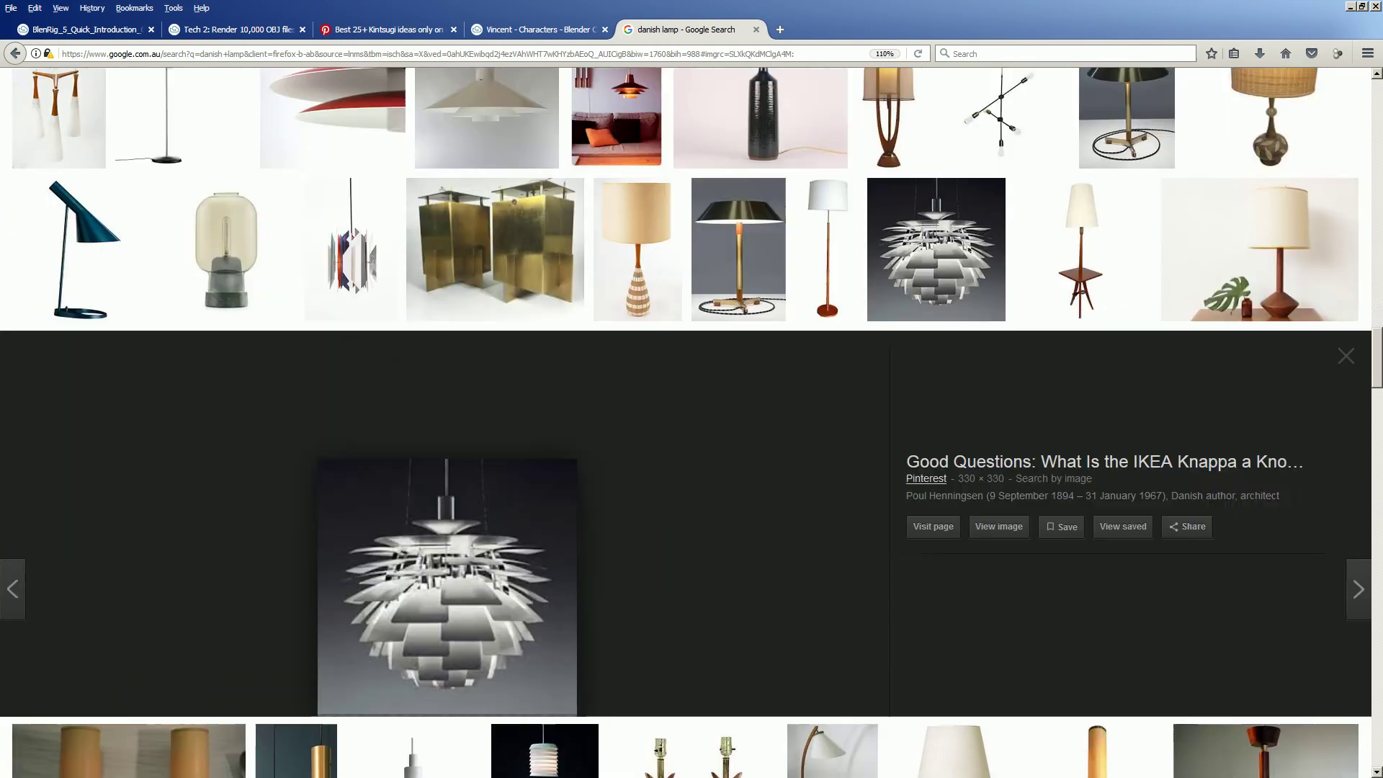
Browse back through the lamp images, previewing the white artichoke-style pendant and the Norm 69 lamp as layering references
scroll(658, 468, "down", 15)
scroll(658, 468, "up", 5)
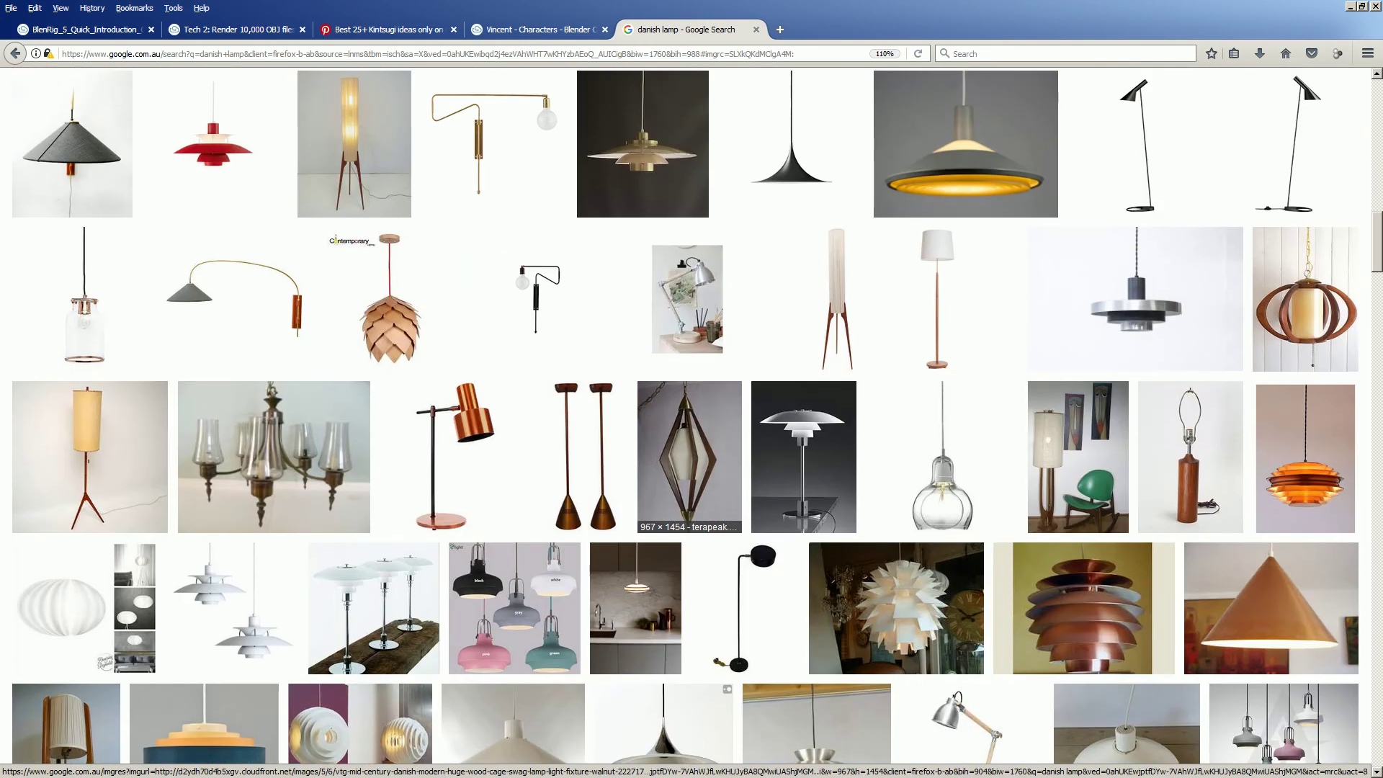
scroll(1102, 561, "up", 9)
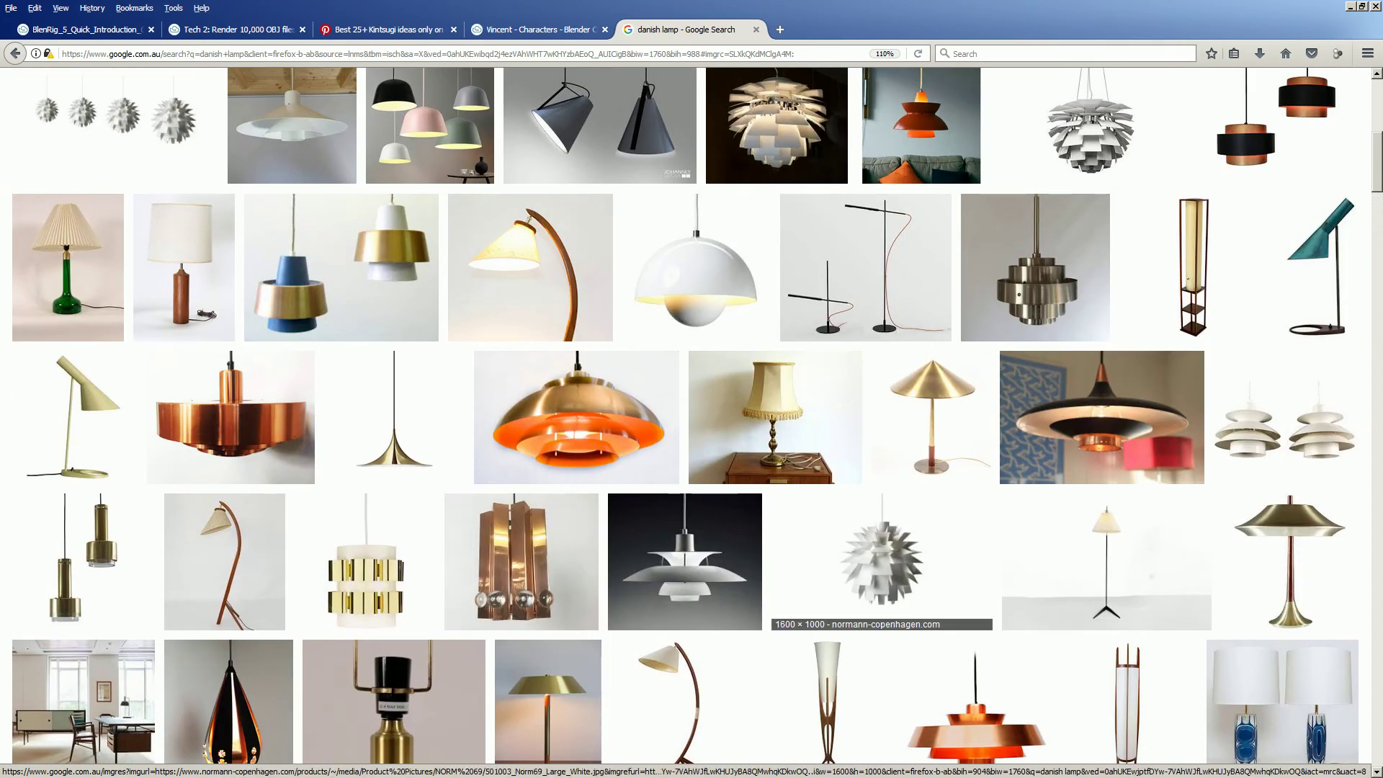
left_click(883, 563)
scroll(885, 563, "up", 9)
left_click(1090, 386)
scroll(652, 245, "up", 5)
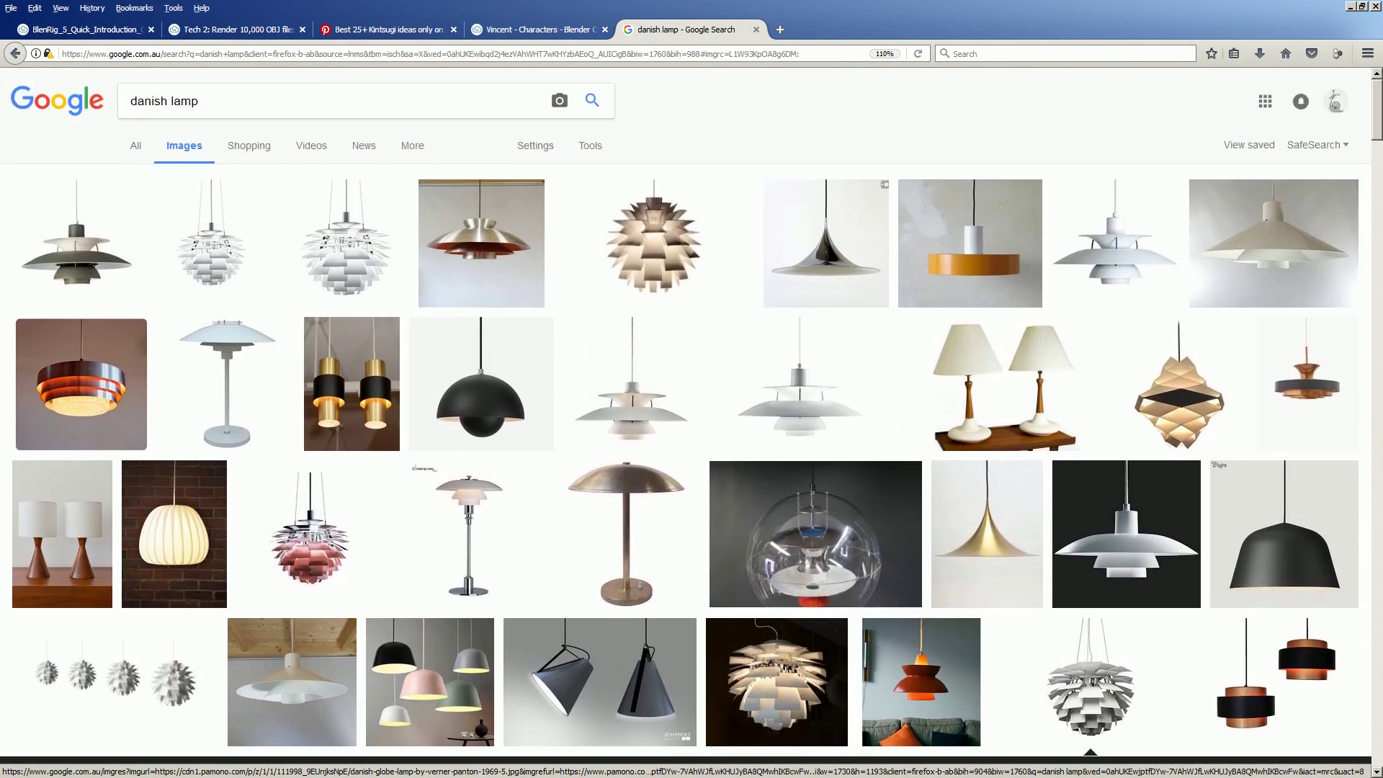
left_click(652, 238)
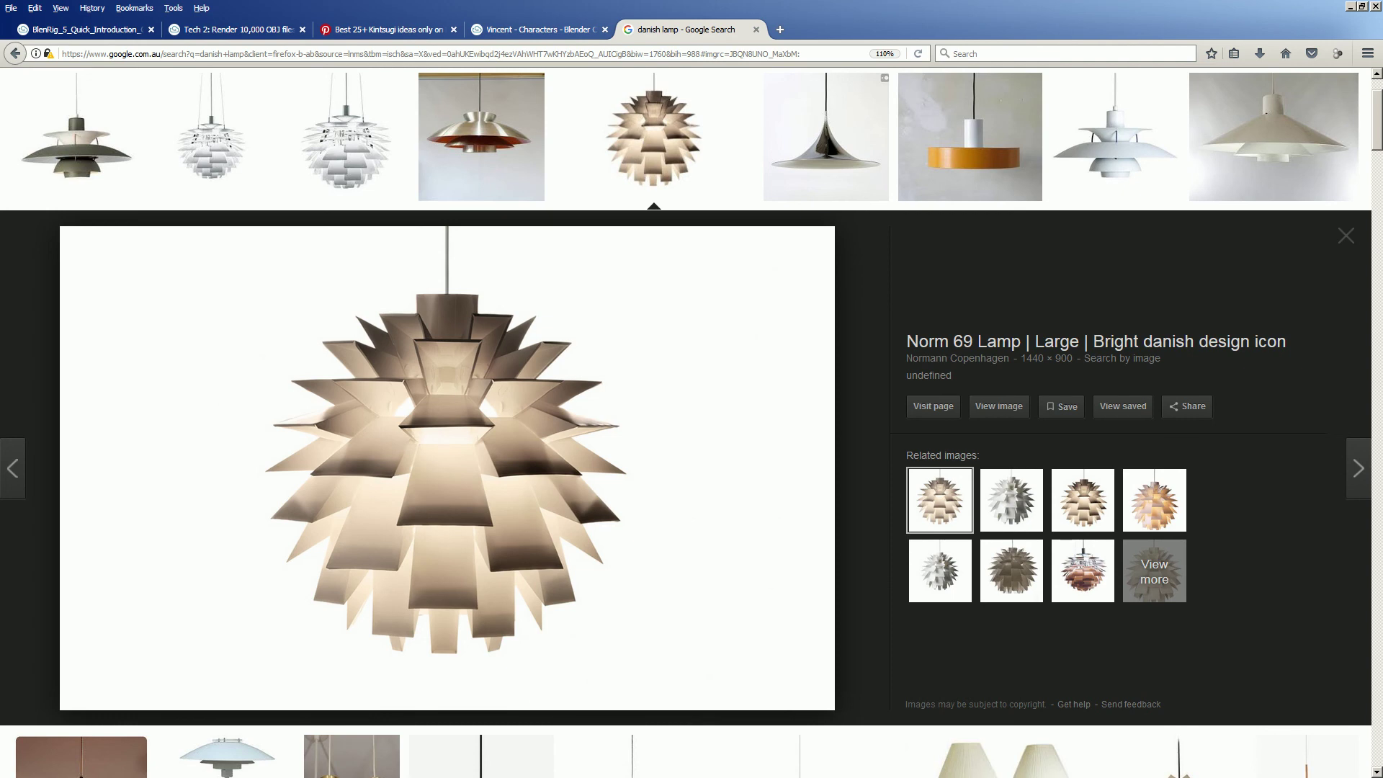
Switch back to Blender and save the lamp file, overwriting the existing version
left_click(1350, 6)
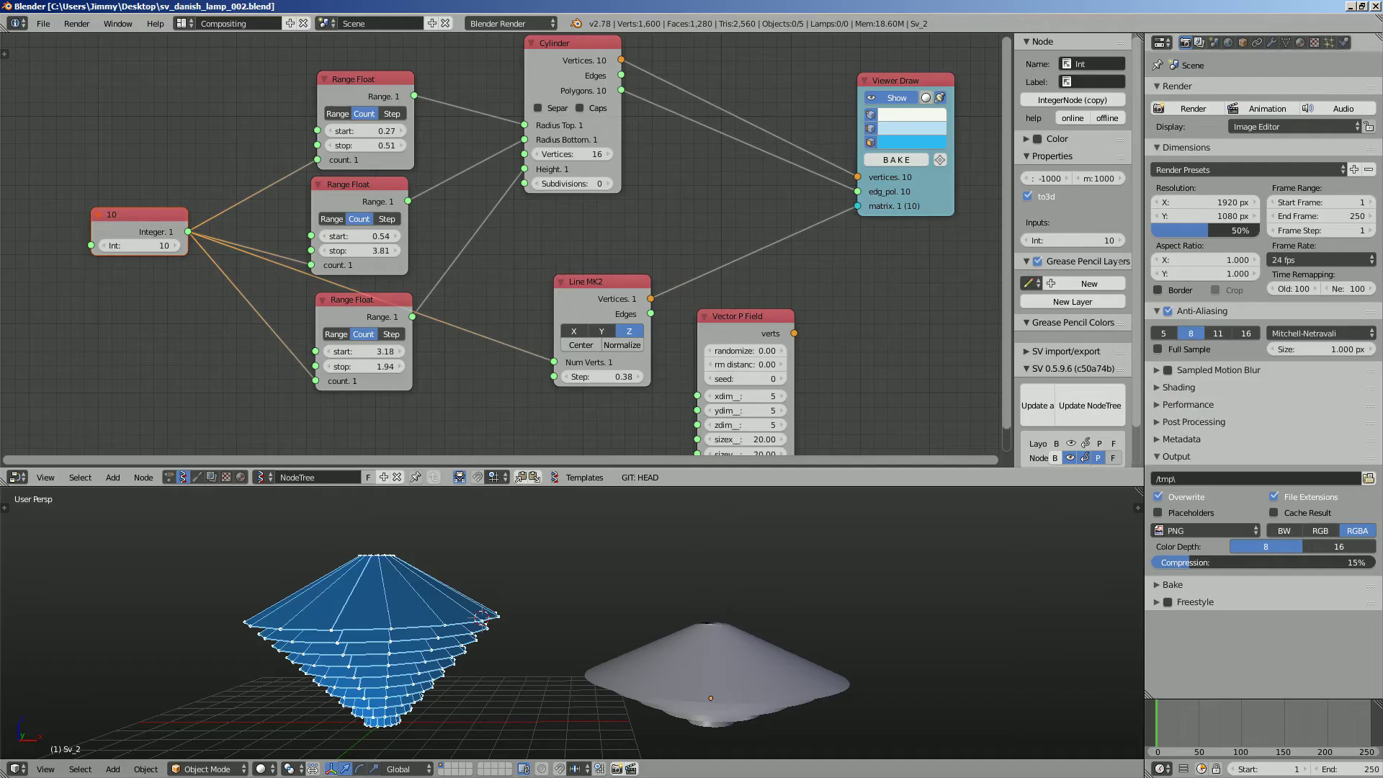
key("ctrl+s")
key("Return")
mouse_move(567, 661)
middle_mouse_down()
mouse_move(601, 609)
mouse_move(572, 659)
mouse_move(583, 666)
mouse_move(580, 650)
middle_mouse_up()
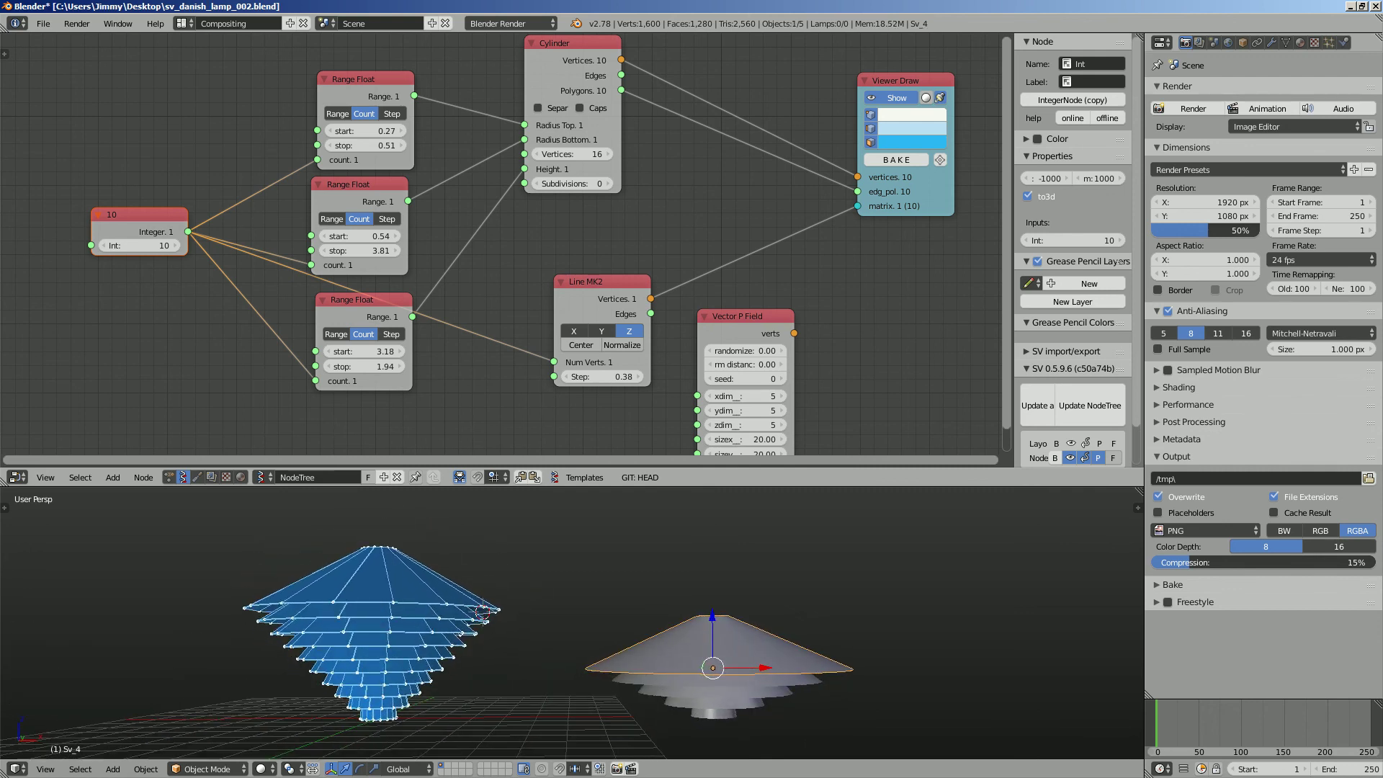